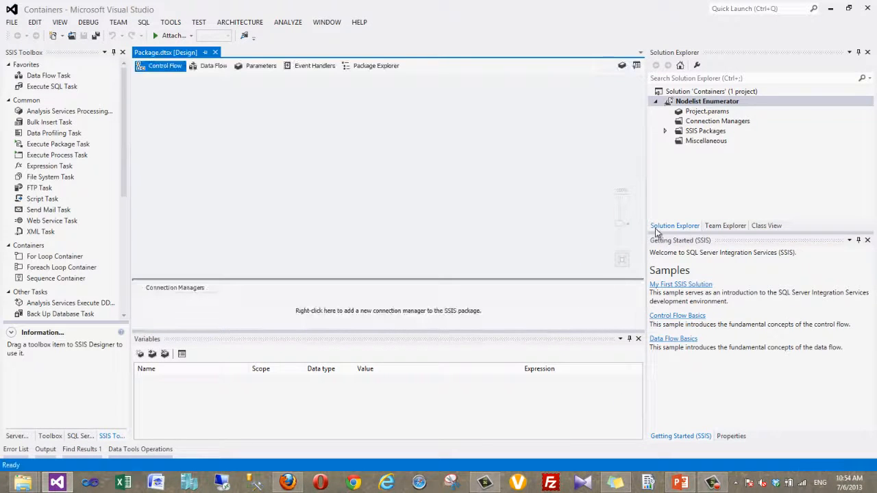
Expand the SSIS Packages folder of the Nodelist Enumerator project in the solution tree.
{"action": "left_click", "coordinate": [665, 132]}
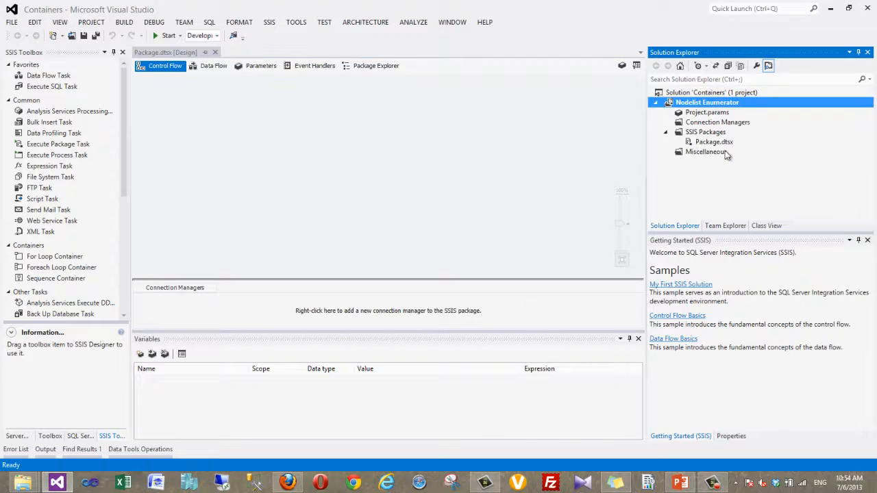
{"action": "left_click", "coordinate": [370, 170]}
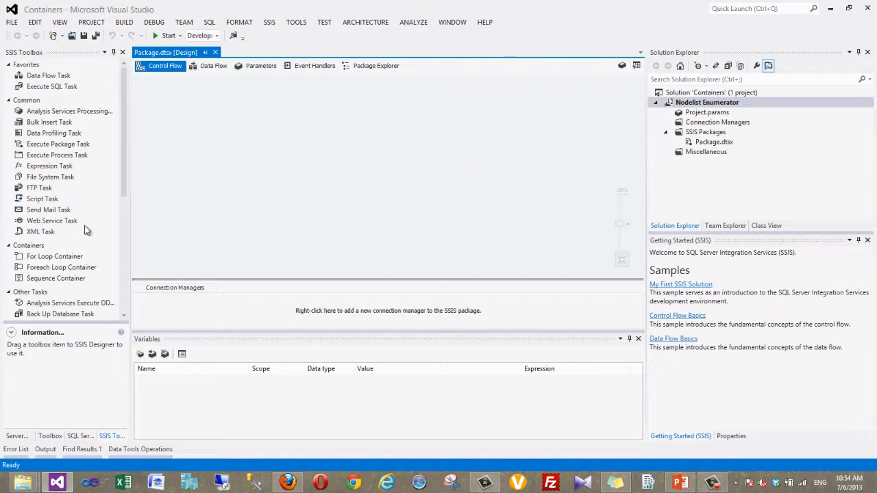
Switch to Firefox and load the home page of xmethods.net.
{"action": "mouse_move", "coordinate": [296, 490]}
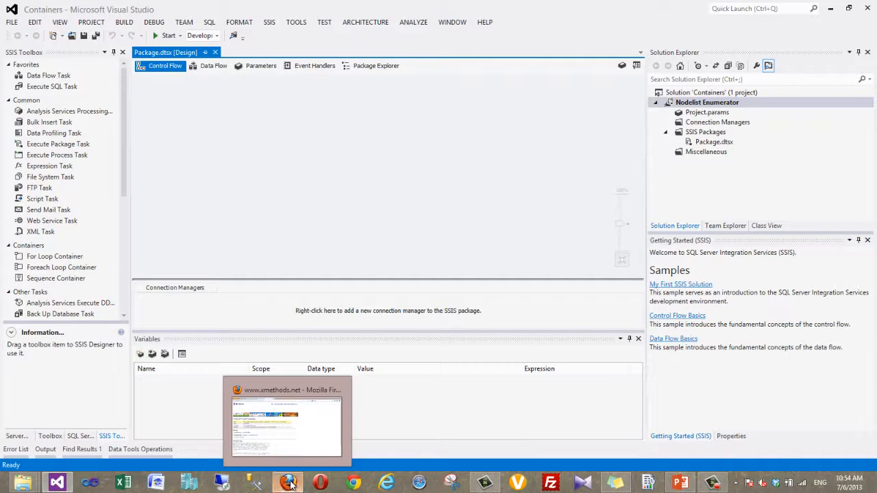
{"action": "left_click", "coordinate": [289, 483]}
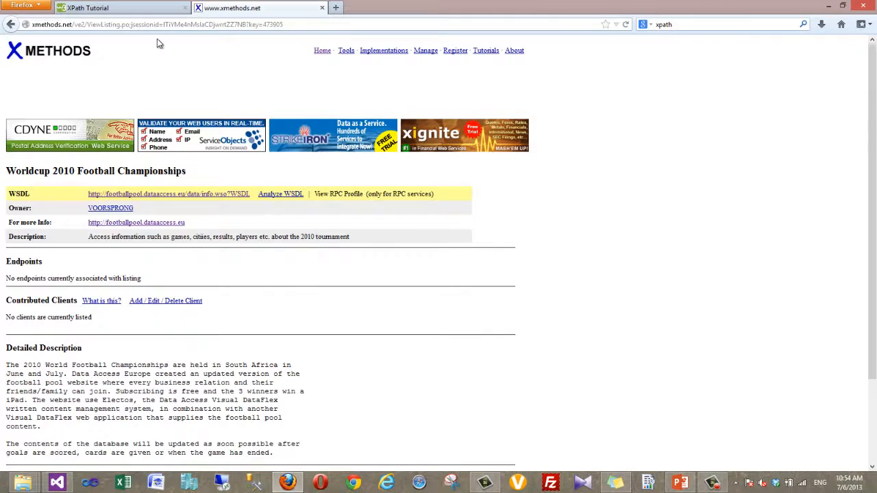
{"action": "left_click", "coordinate": [82, 24]}
{"action": "left_click", "coordinate": [73, 24]}
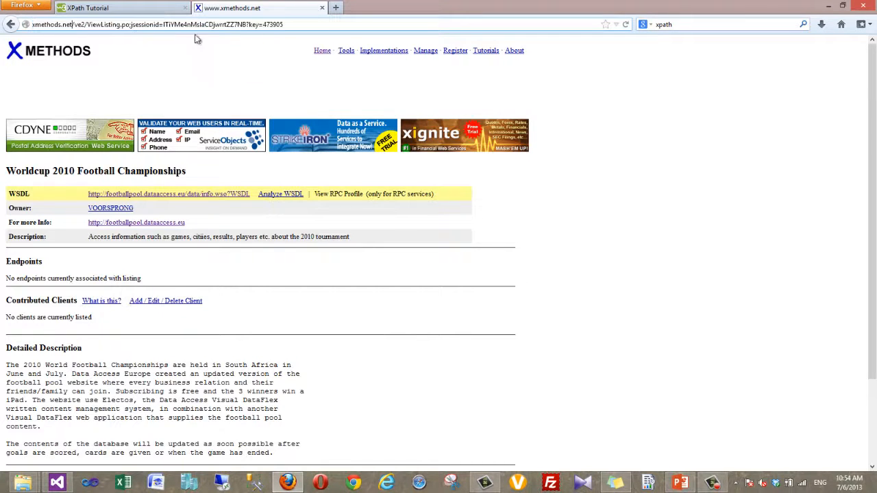
{"action": "key", "text": "shift+End"}
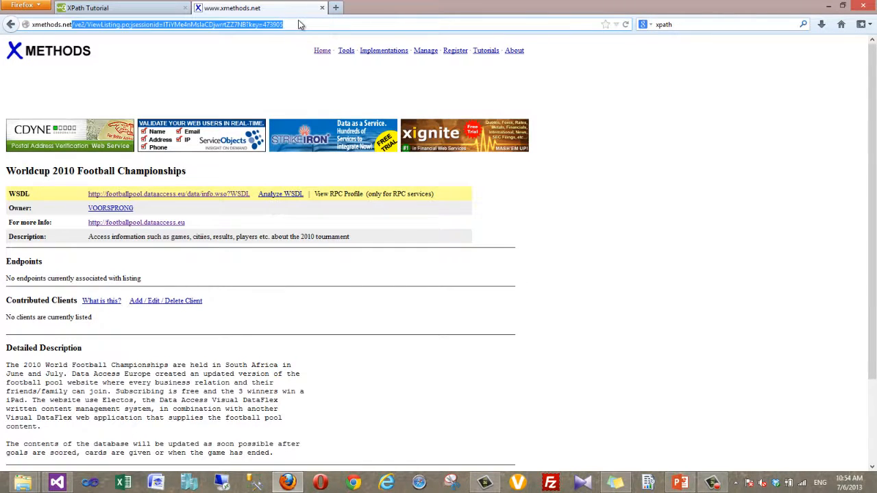
{"action": "key", "text": "Delete"}
{"action": "key", "text": "Return"}
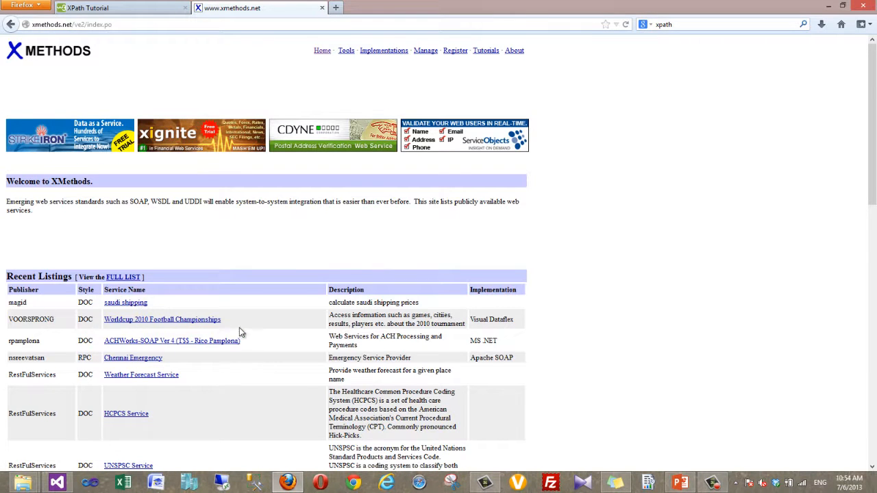
Open the Worldcup 2010 Football Championships listing and copy its WSDL address.
{"action": "scroll", "coordinate": [239, 332], "scroll_direction": "down", "scroll_amount": 3}
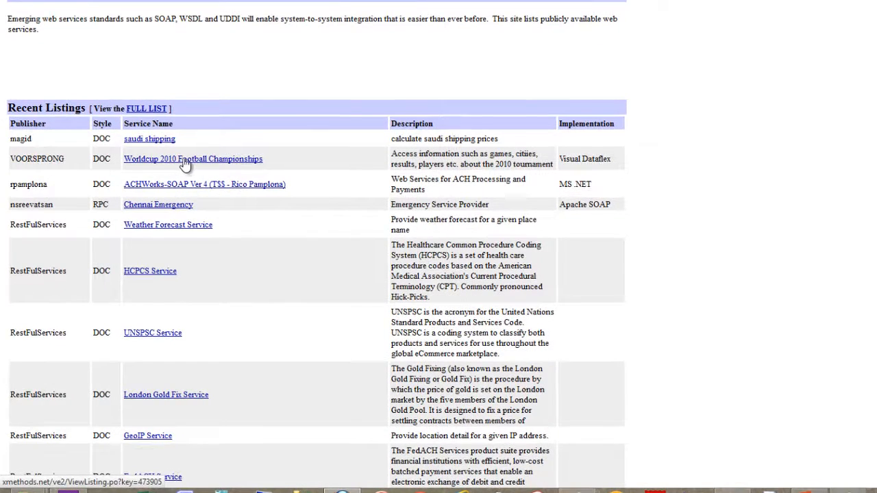
{"action": "left_click", "coordinate": [186, 162]}
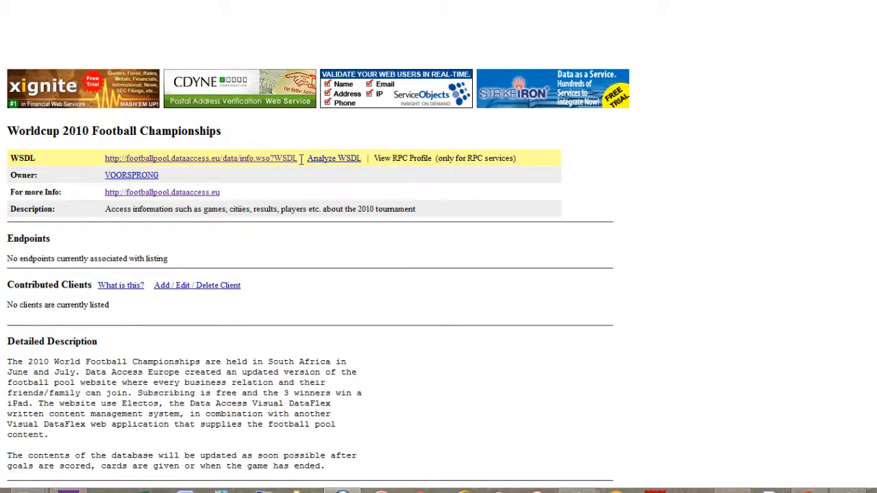
{"action": "left_click_drag", "start_coordinate": [300, 158], "coordinate": [106, 159]}
{"action": "key", "text": "ctrl+c"}
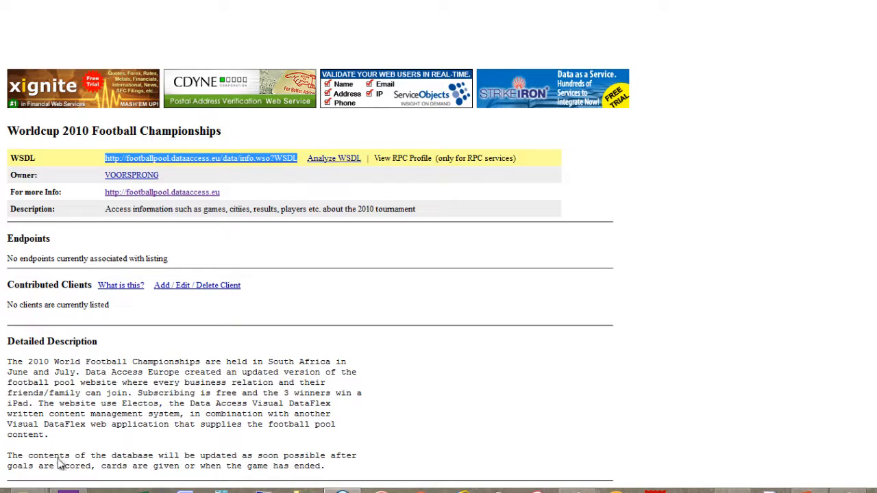
Switch back to Visual Studio and add a Web Service Task to the package's control flow.
{"action": "mouse_move", "coordinate": [68, 488]}
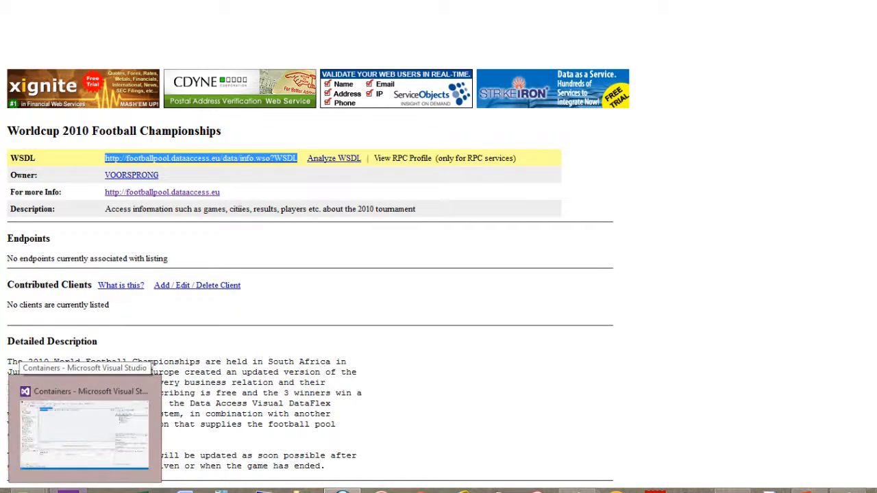
{"action": "left_click", "coordinate": [83, 432]}
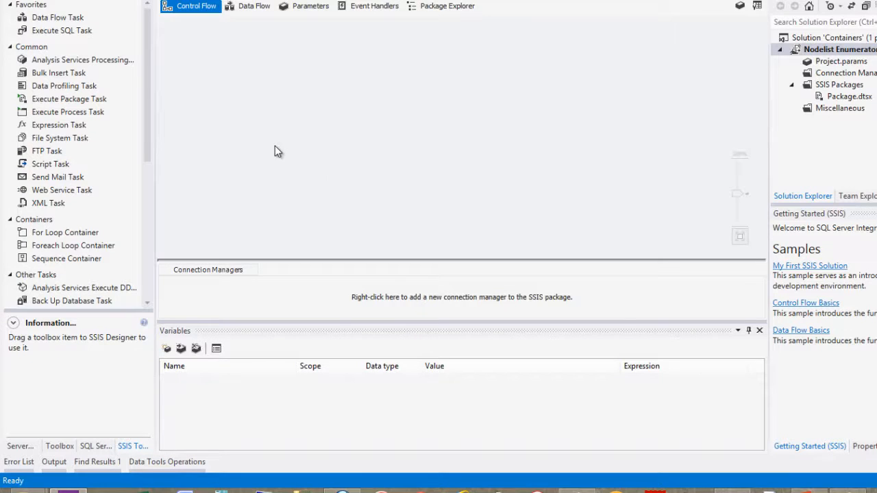
{"action": "left_click", "coordinate": [67, 140]}
{"action": "left_click_drag", "start_coordinate": [46, 190], "coordinate": [243, 95]}
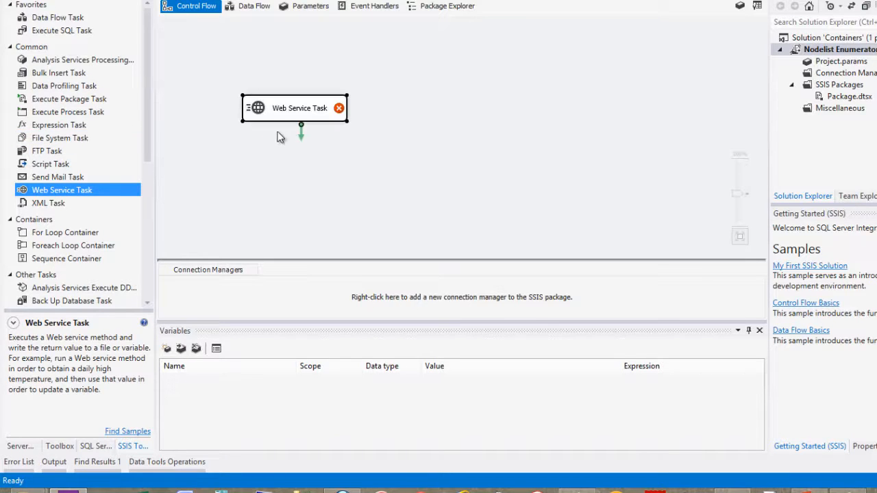
Rename the Web Service Task as "Fetch All Teams".
{"action": "left_click", "coordinate": [299, 110]}
{"action": "type", "text": "Fet"}
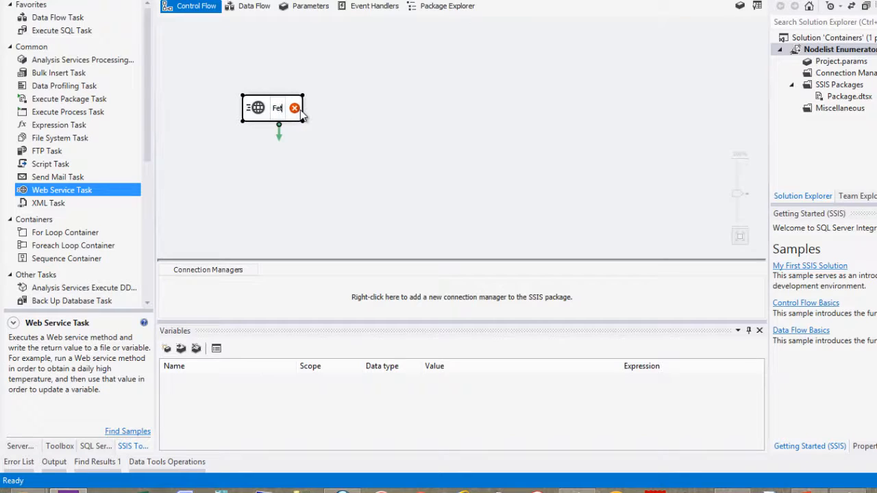
{"action": "type", "text": "ch"}
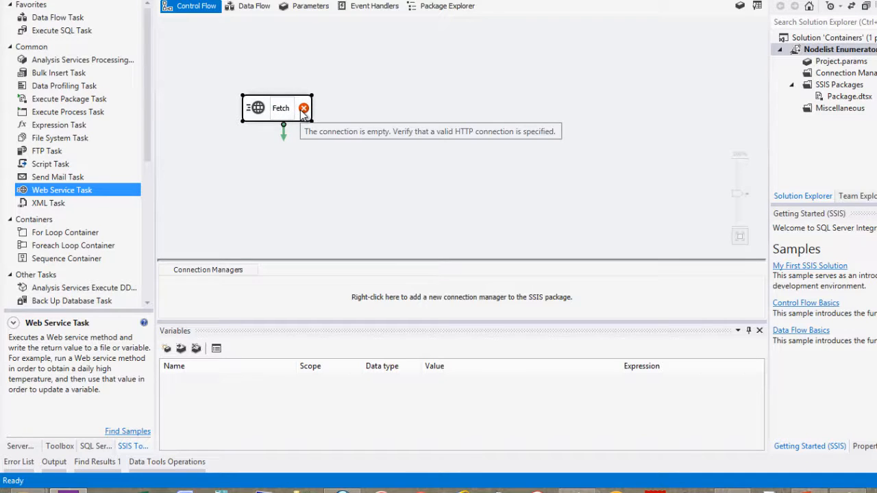
{"action": "type", "text": " Teams"}
{"action": "key", "text": "BackSpace"}
{"action": "key", "text": "BackSpace"}
{"action": "key", "text": "BackSpace"}
{"action": "key", "text": "BackSpace"}
{"action": "key", "text": "BackSpace"}
{"action": "type", "text": "A"}
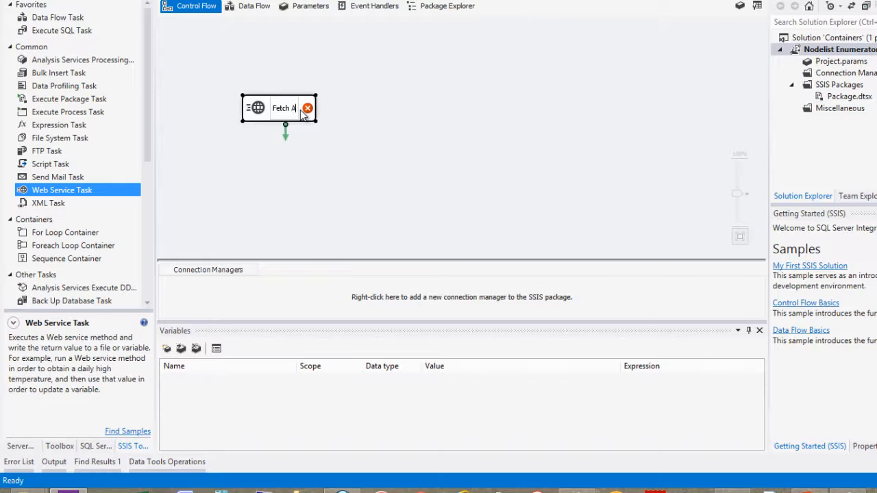
{"action": "type", "text": "ll Teams"}
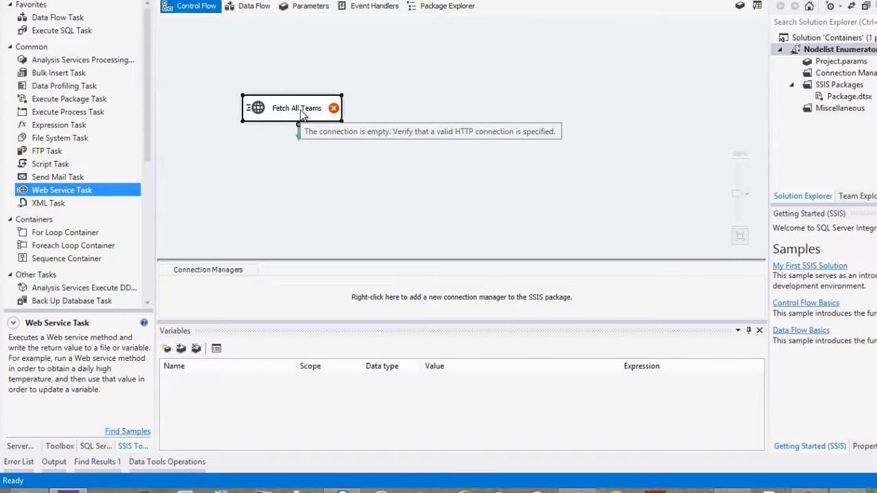
{"action": "double_click", "coordinate": [300, 110]}
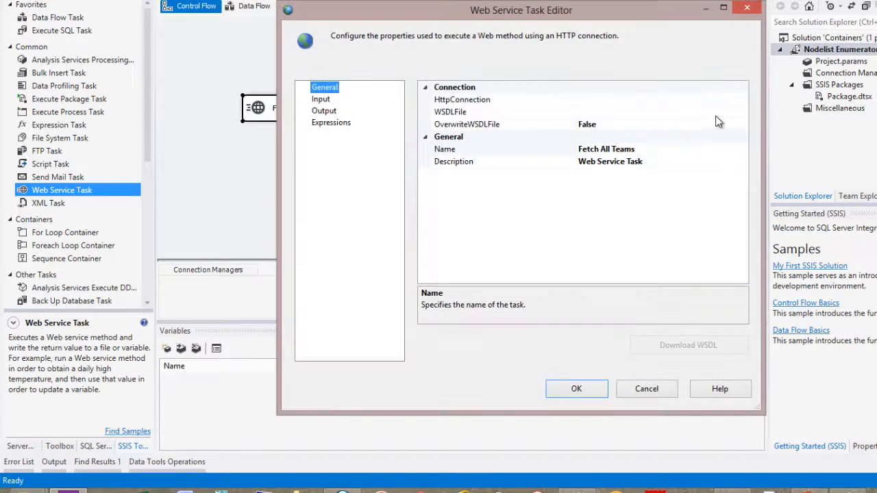
{"action": "left_click", "coordinate": [743, 100]}
{"action": "left_click", "coordinate": [607, 113]}
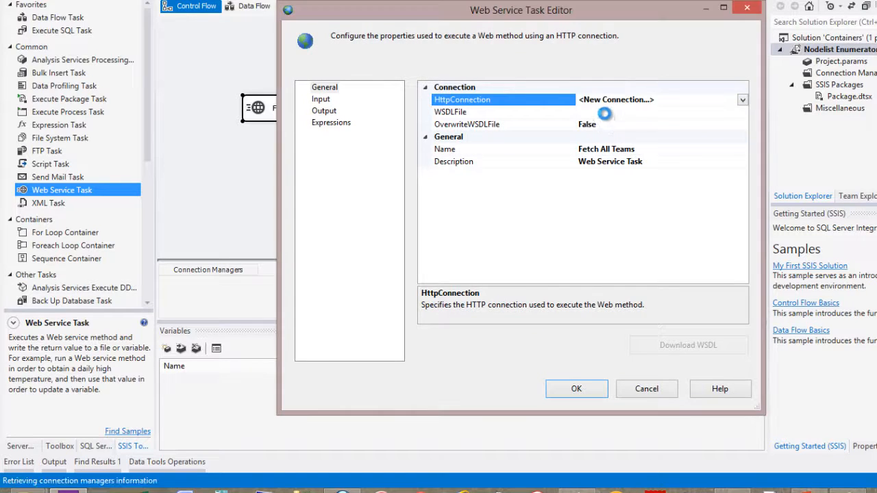
{"action": "left_click", "coordinate": [373, 98]}
{"action": "key", "text": "ctrl+v"}
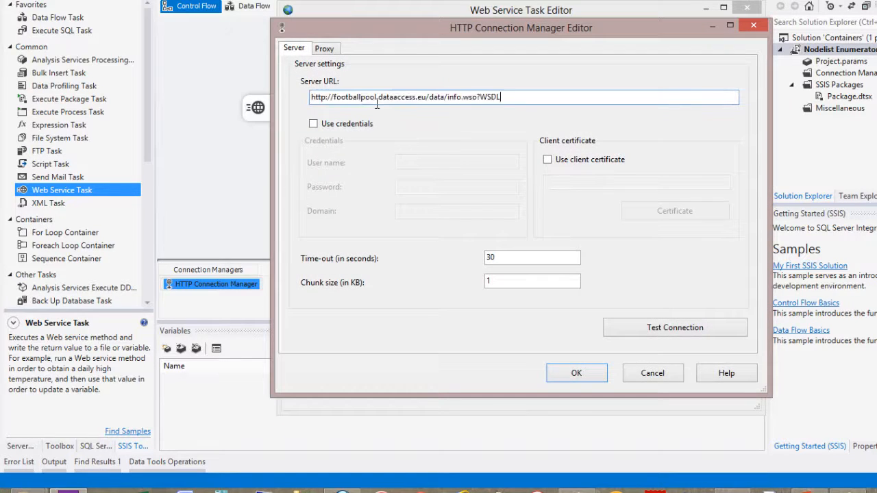
{"action": "left_click", "coordinate": [652, 329]}
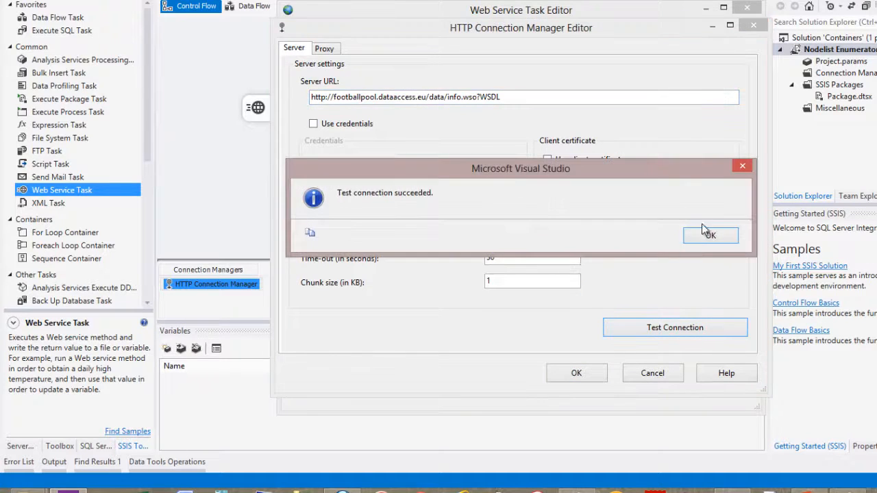
{"action": "left_click", "coordinate": [709, 237]}
{"action": "left_click", "coordinate": [580, 372]}
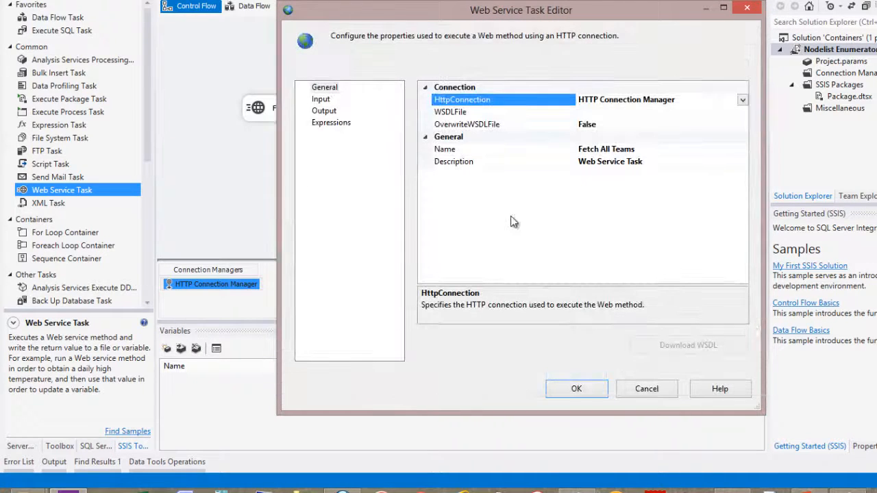
While browsing for the task's WSDL file, show all file types and create an empty file named "fifa 2010.wsdl" in the NodeList folder.
{"action": "left_click", "coordinate": [743, 112]}
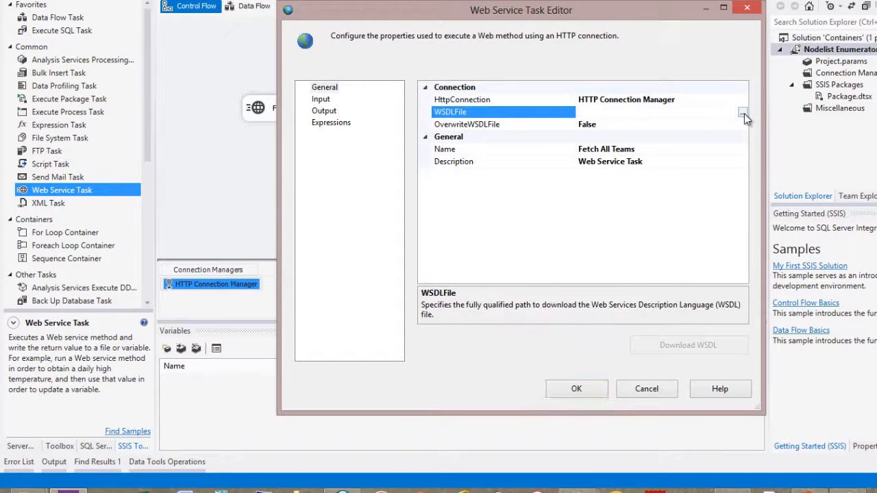
{"action": "left_click", "coordinate": [744, 113]}
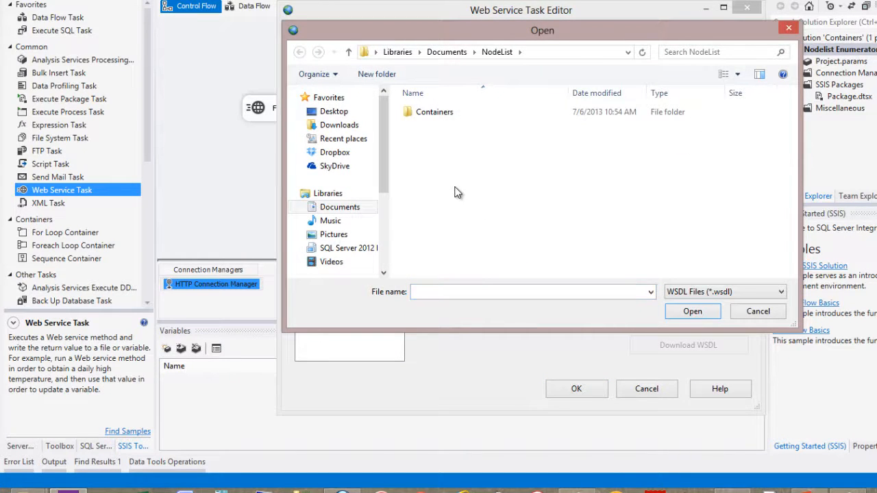
{"action": "left_click", "coordinate": [724, 291]}
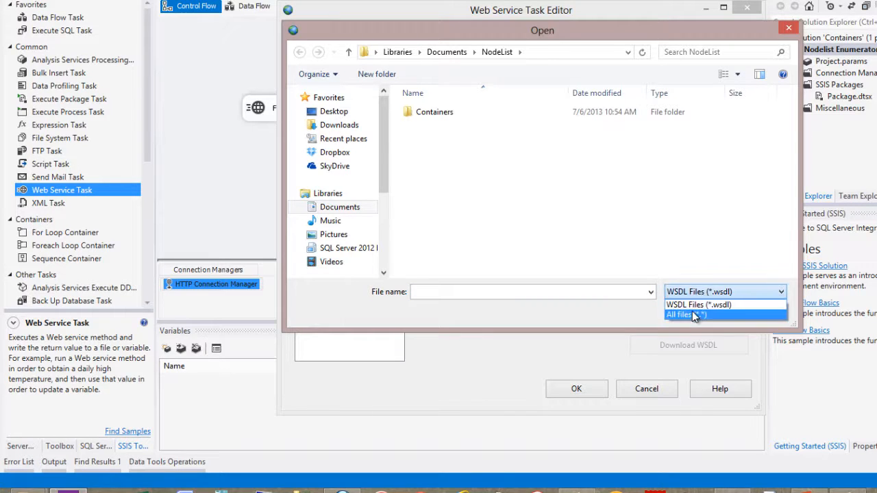
{"action": "left_click", "coordinate": [688, 310]}
{"action": "right_click", "coordinate": [459, 180]}
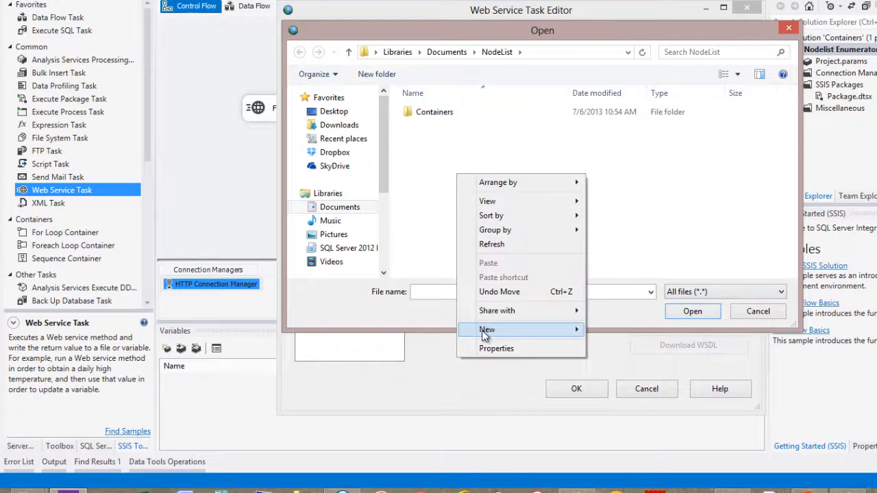
{"action": "mouse_move", "coordinate": [487, 329]}
{"action": "left_click", "coordinate": [614, 291]}
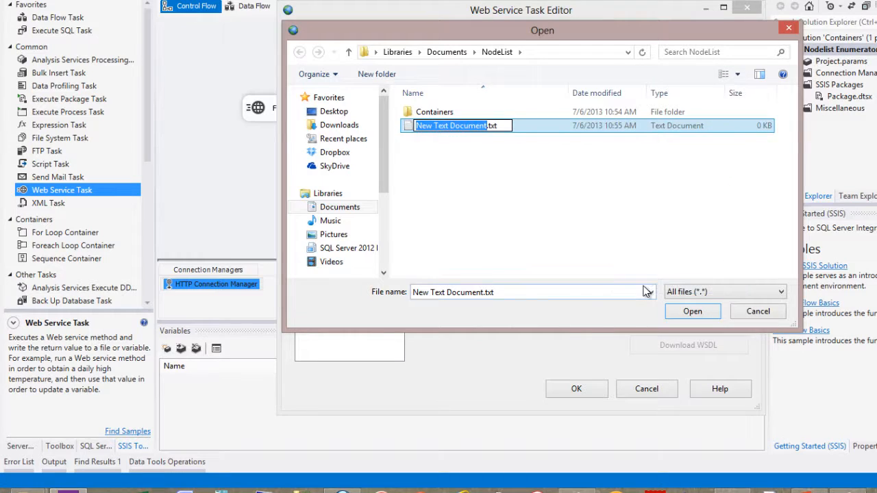
{"action": "type", "text": "fifa"}
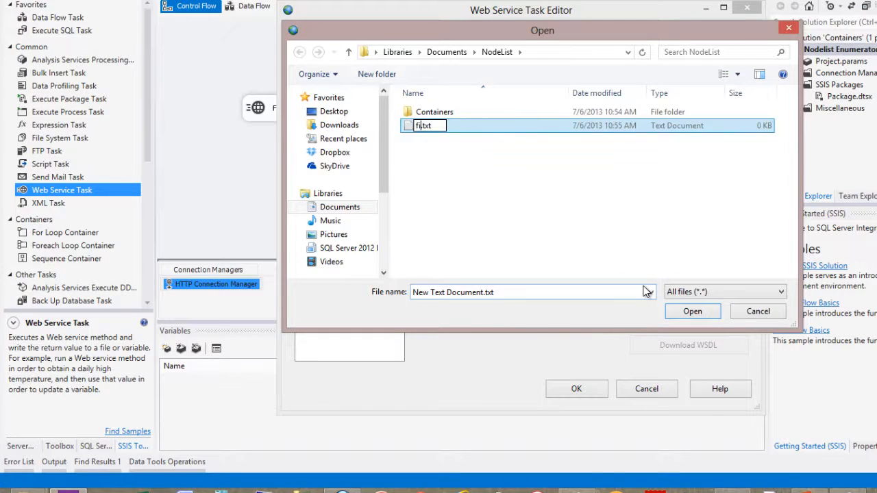
{"action": "type", "text": " 210"}
{"action": "key", "text": "BackSpace"}
{"action": "key", "text": "BackSpace"}
{"action": "type", "text": "010.w"}
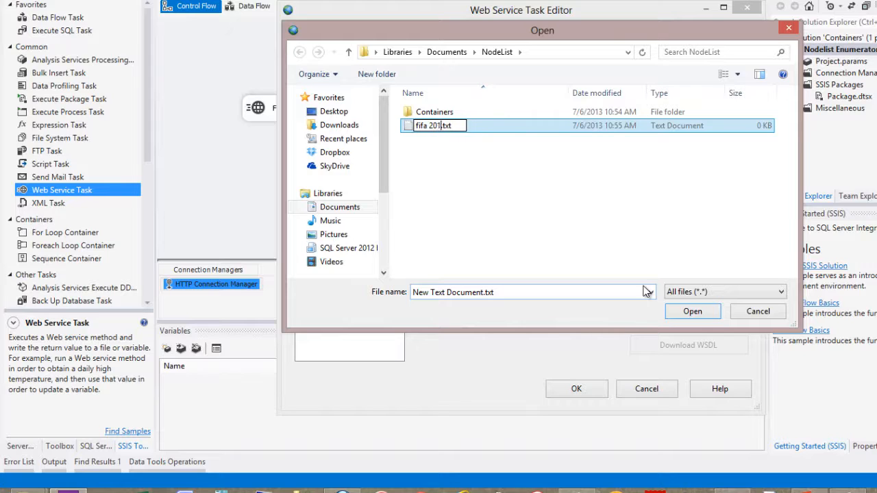
{"action": "type", "text": "sdl"}
{"action": "key", "text": "Return"}
{"action": "left_click", "coordinate": [586, 221]}
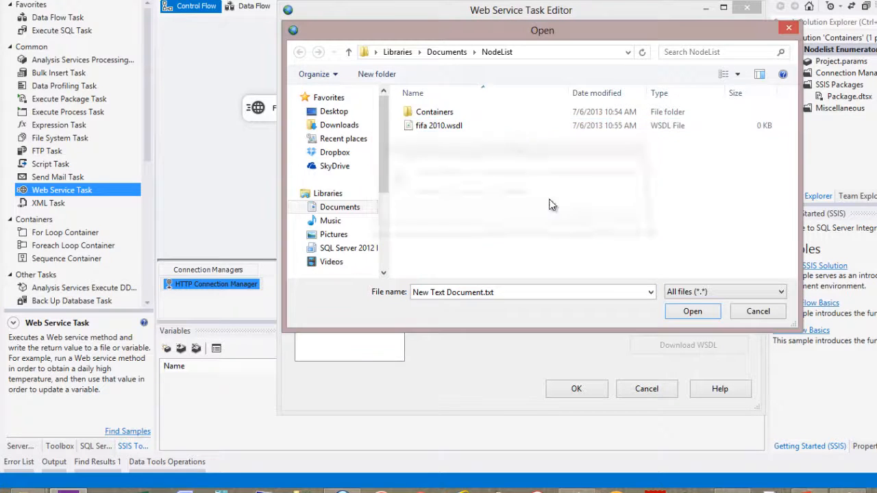
Assign fifa 2010.wsdl as the WSDL file with OverwriteWSDLFile set to True, and download the WSDL into it.
{"action": "left_click", "coordinate": [422, 127]}
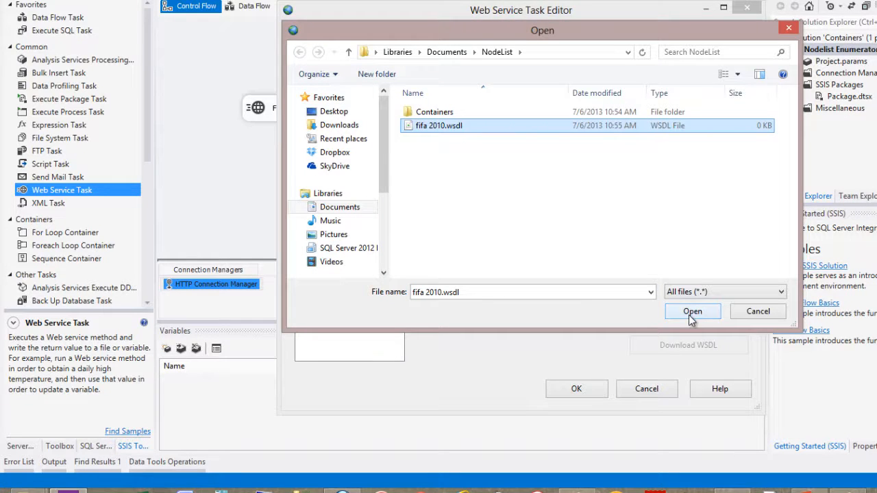
{"action": "left_click", "coordinate": [688, 315]}
{"action": "left_click", "coordinate": [666, 126]}
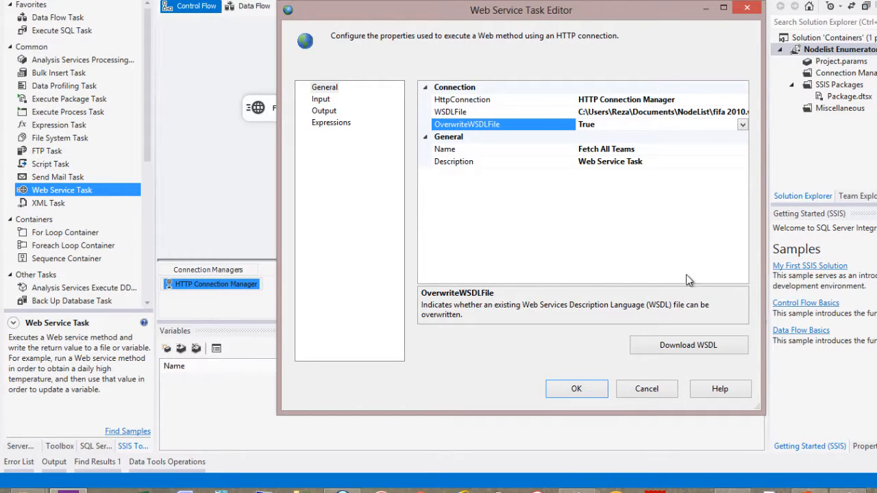
{"action": "left_click", "coordinate": [681, 347]}
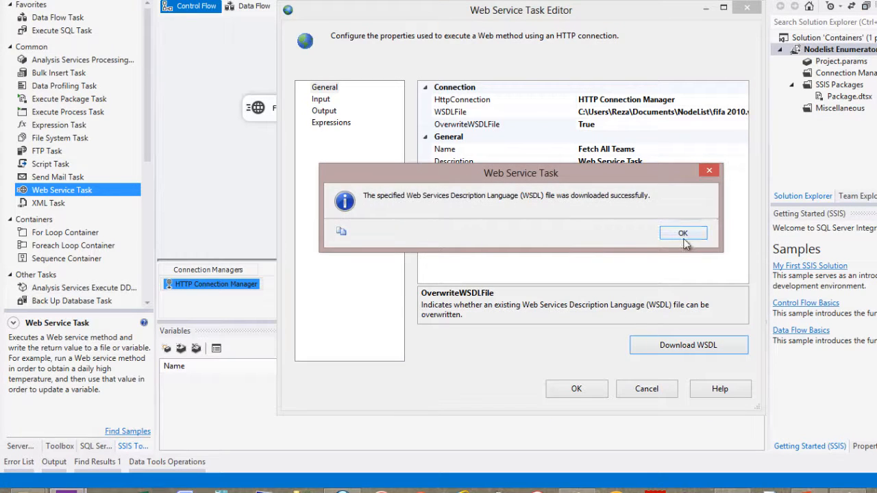
{"action": "left_click", "coordinate": [682, 233]}
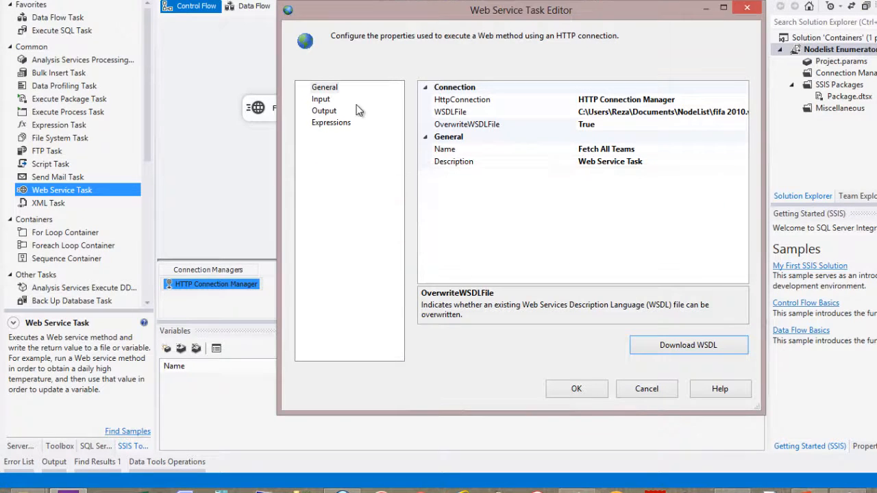
Set the Web Service Task's input service to Info and its method to Teams.
{"action": "left_click", "coordinate": [326, 100]}
{"action": "left_click", "coordinate": [735, 100]}
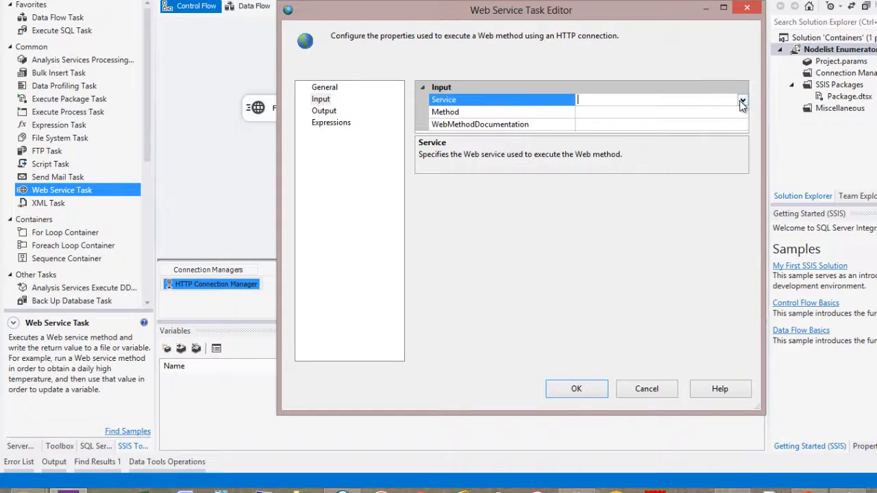
{"action": "left_click", "coordinate": [743, 100]}
{"action": "left_click", "coordinate": [596, 115]}
{"action": "left_click", "coordinate": [741, 113]}
{"action": "left_click", "coordinate": [743, 113]}
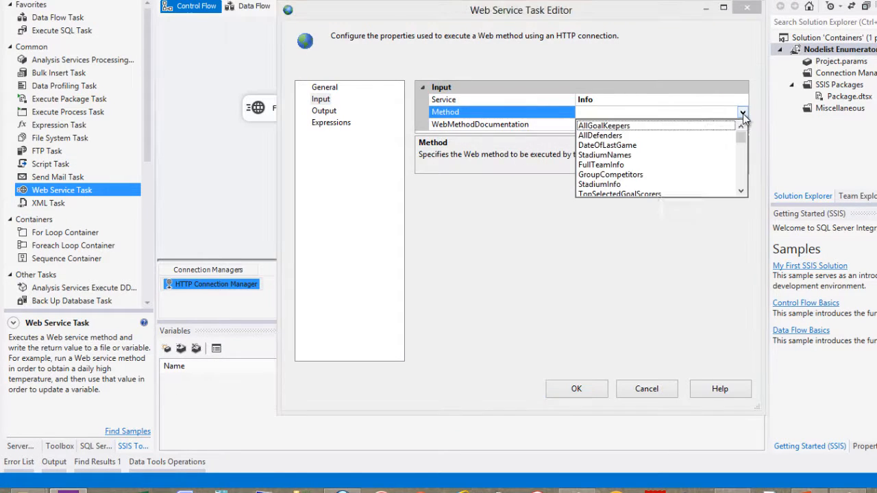
{"action": "left_click_drag", "start_coordinate": [649, 139], "coordinate": [620, 145]}
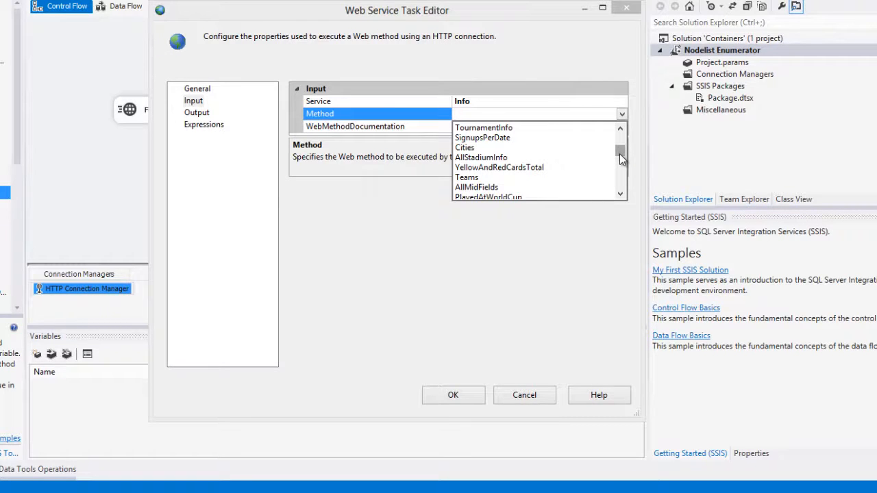
{"action": "mouse_move", "coordinate": [620, 158]}
{"action": "left_mouse_down"}
{"action": "mouse_move", "coordinate": [621, 127]}
{"action": "mouse_move", "coordinate": [625, 154]}
{"action": "left_mouse_up"}
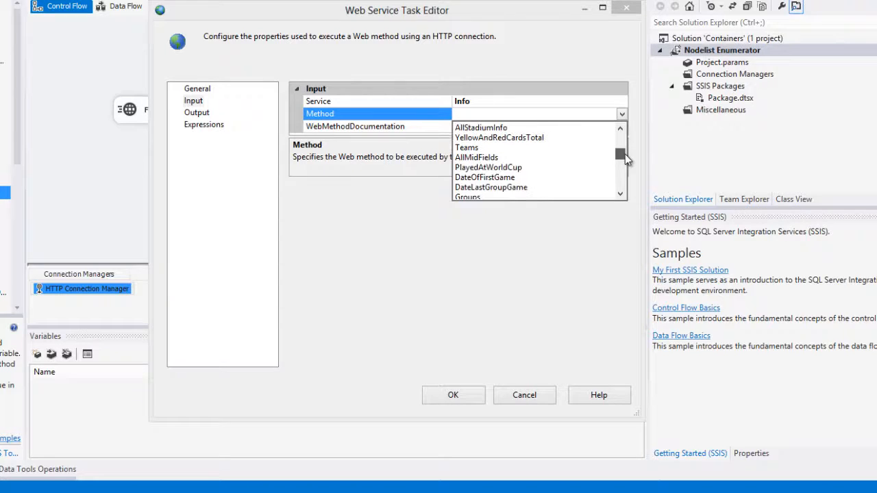
{"action": "left_click", "coordinate": [463, 148]}
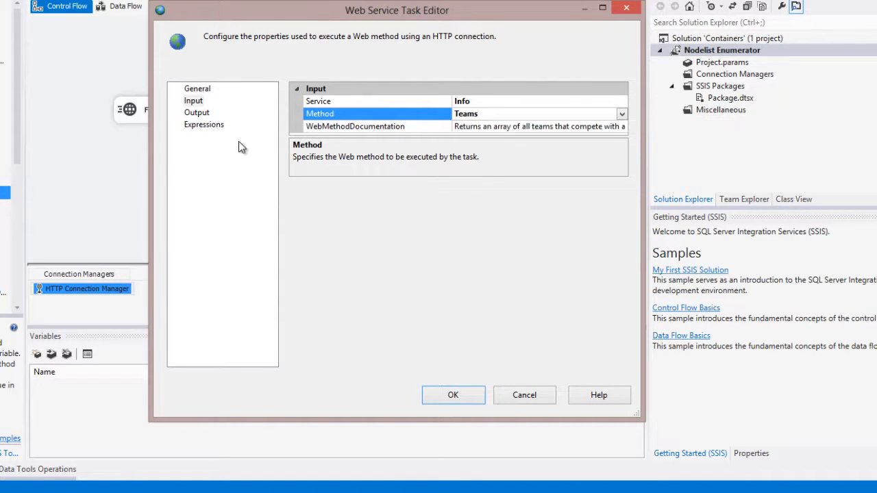
Start a new file connection for the task's output, with usage type Create folder and the NodeList folder in My Documents.
{"action": "left_click", "coordinate": [195, 114]}
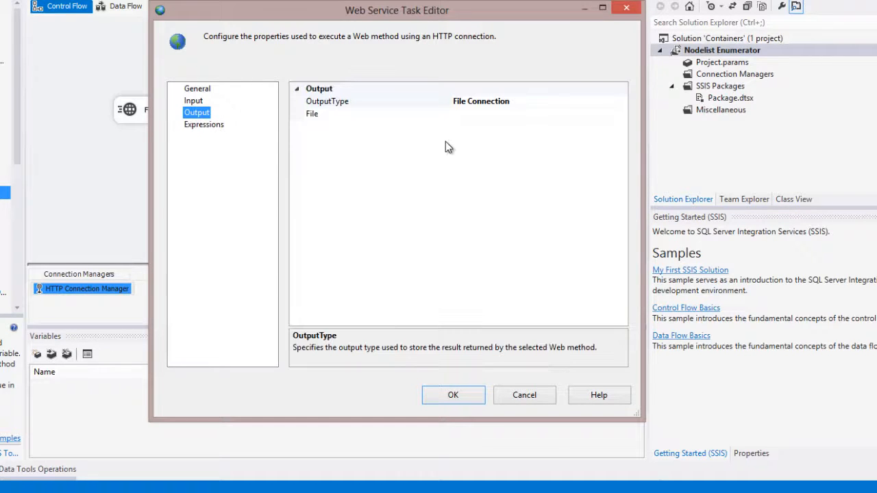
{"action": "left_click", "coordinate": [622, 115]}
{"action": "left_click", "coordinate": [622, 114]}
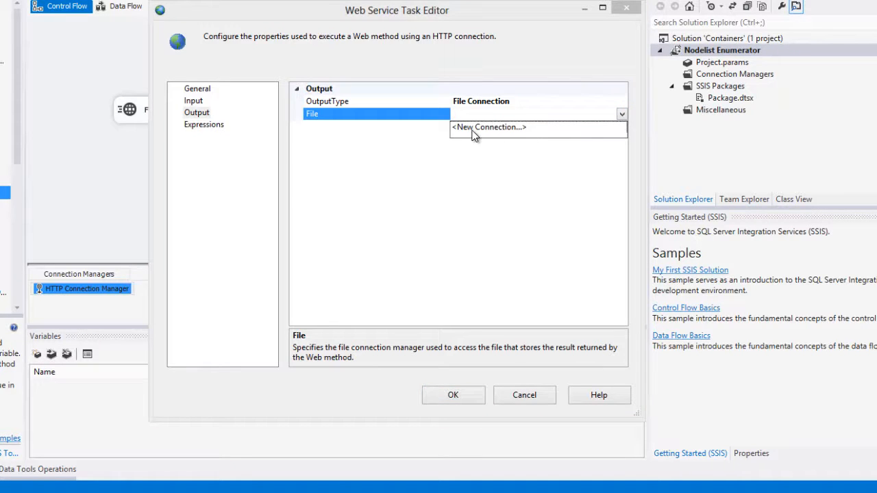
{"action": "left_click", "coordinate": [498, 131]}
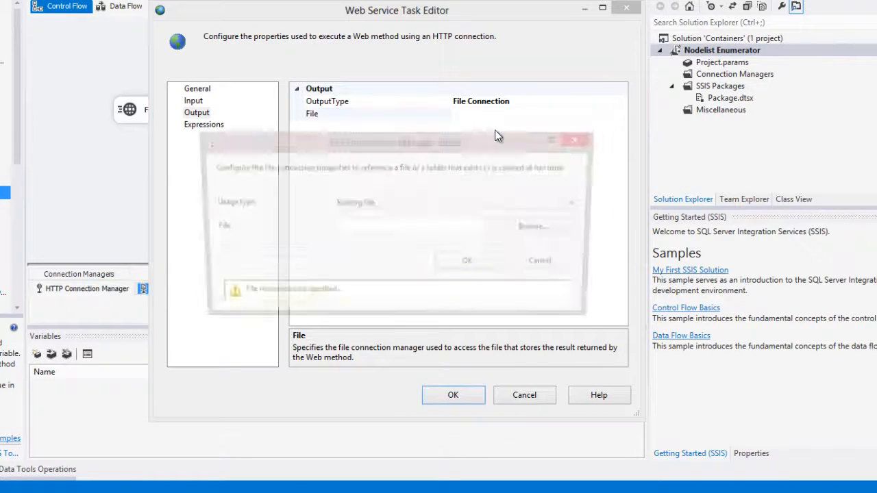
{"action": "left_click", "coordinate": [445, 204]}
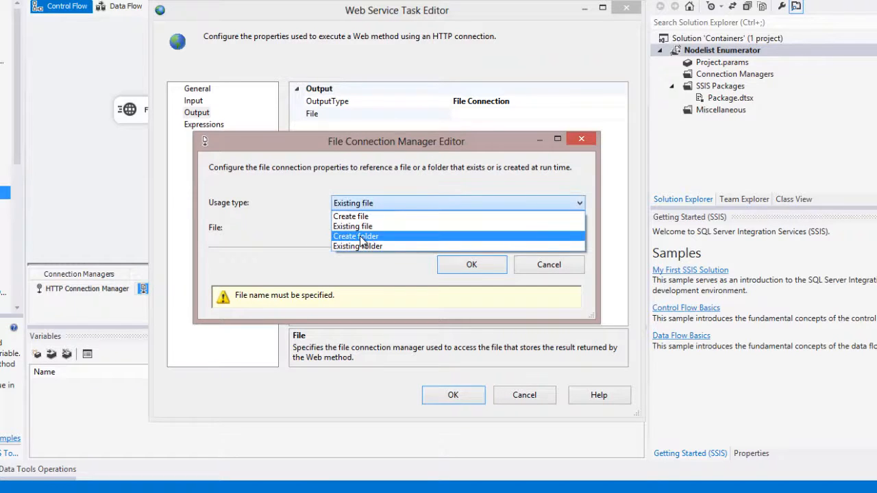
{"action": "left_click", "coordinate": [370, 236]}
{"action": "left_click", "coordinate": [544, 229]}
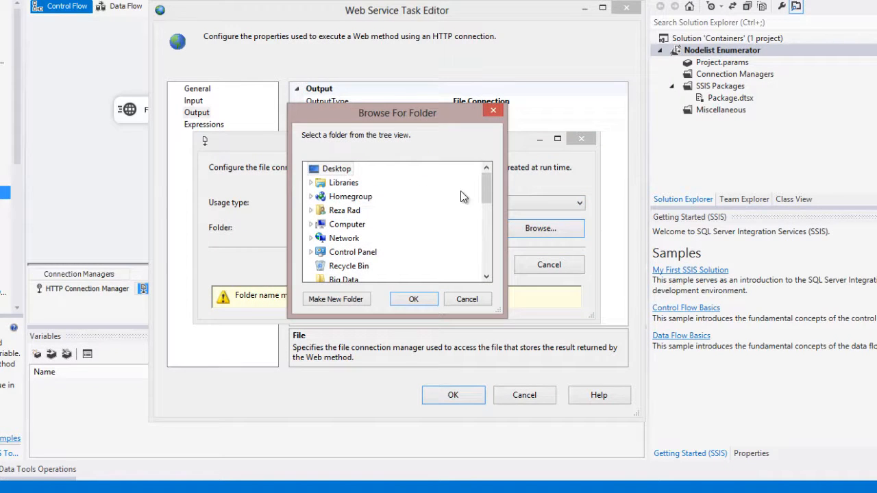
{"action": "double_click", "coordinate": [344, 210]}
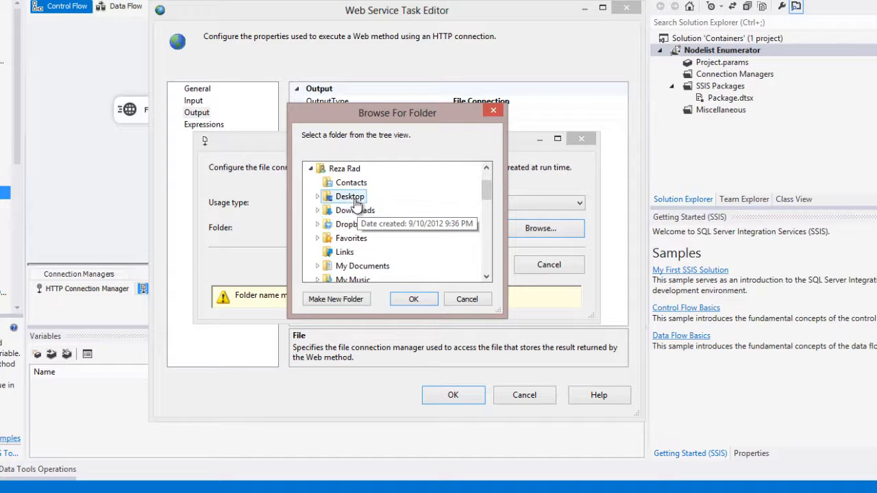
{"action": "double_click", "coordinate": [361, 267]}
{"action": "scroll", "coordinate": [380, 272], "scroll_direction": "down", "scroll_amount": 2}
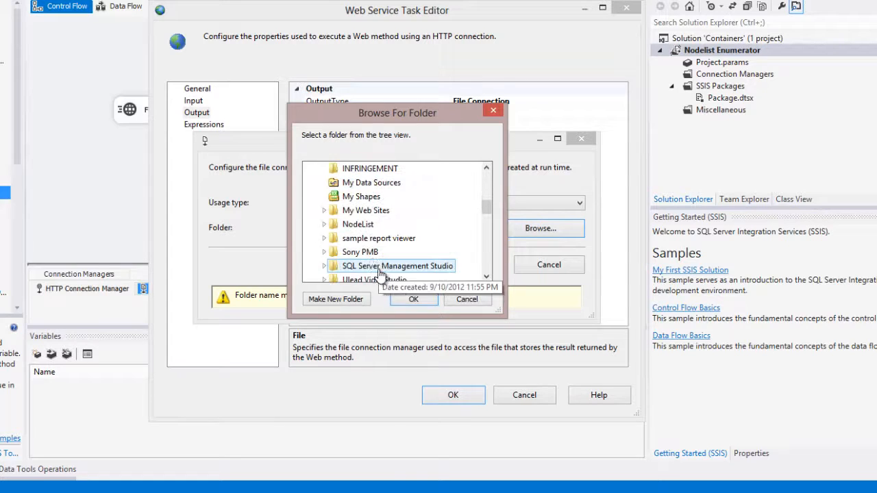
{"action": "left_click", "coordinate": [360, 225]}
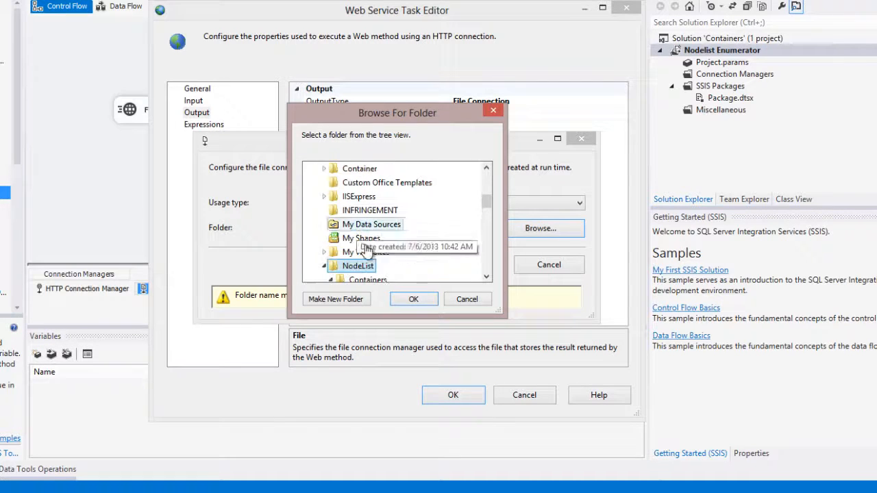
{"action": "left_click", "coordinate": [413, 298]}
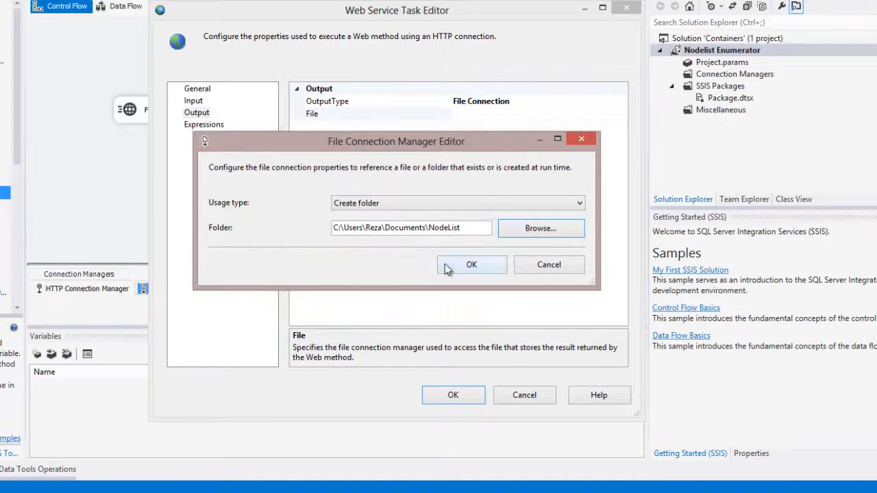
{"action": "left_click", "coordinate": [552, 232]}
{"action": "left_click", "coordinate": [467, 299]}
Change the output file connection's usage type to Create file and point it to teams.xml in the NodeList folder.
{"action": "left_click", "coordinate": [398, 203]}
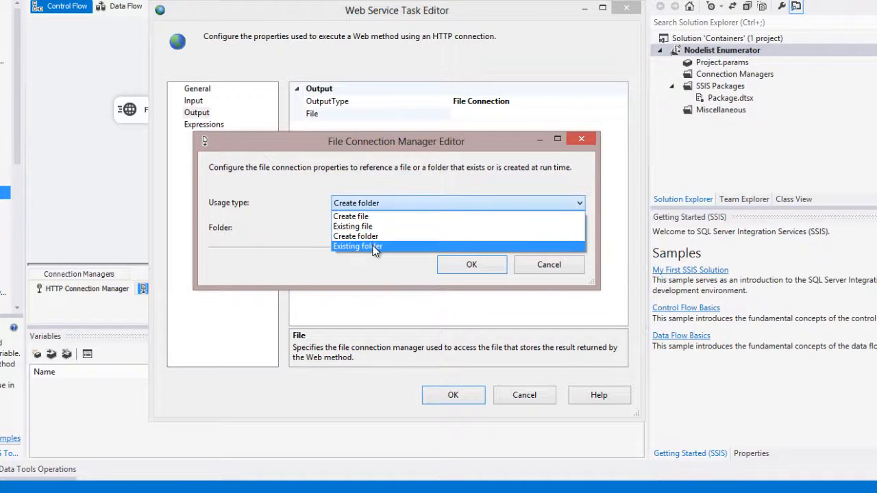
{"action": "left_click", "coordinate": [360, 216]}
{"action": "left_click", "coordinate": [500, 233]}
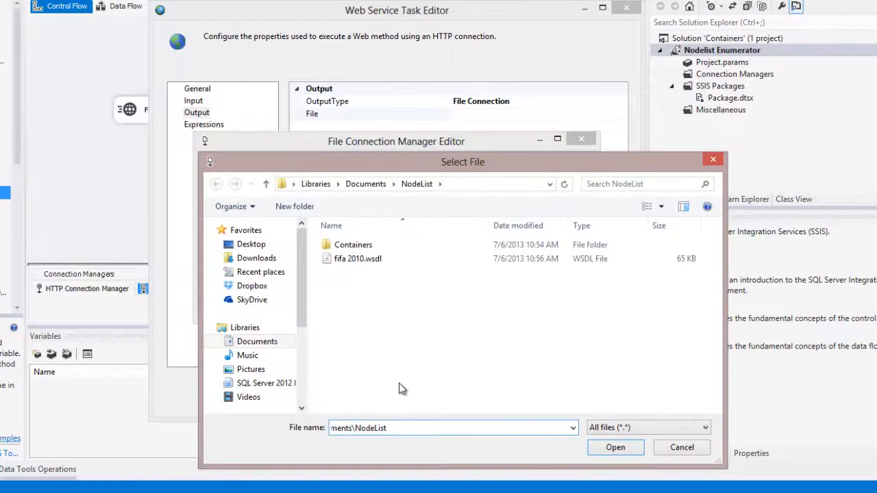
{"action": "left_click", "coordinate": [397, 428]}
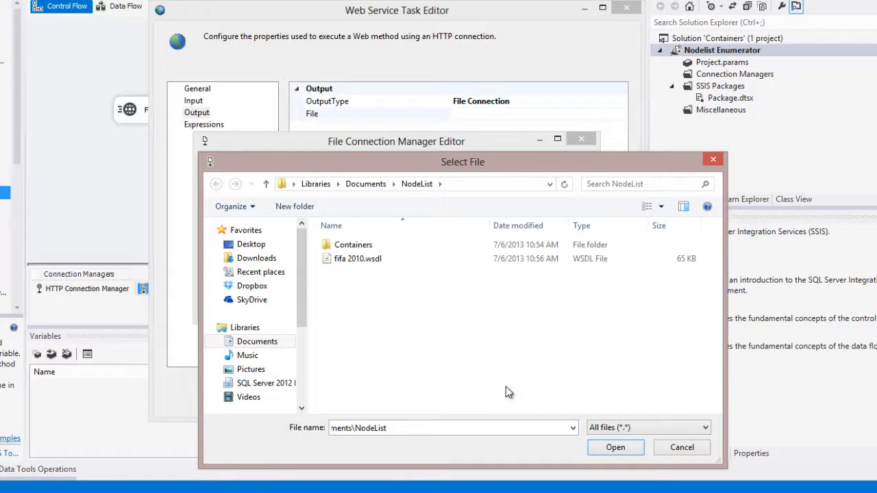
{"action": "double_click", "coordinate": [510, 426]}
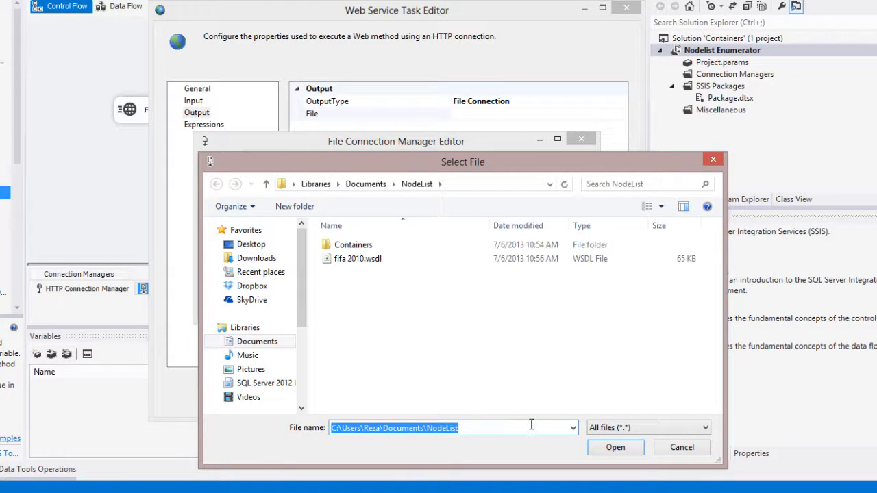
{"action": "left_click", "coordinate": [531, 424]}
{"action": "type", "text": "\\tea"}
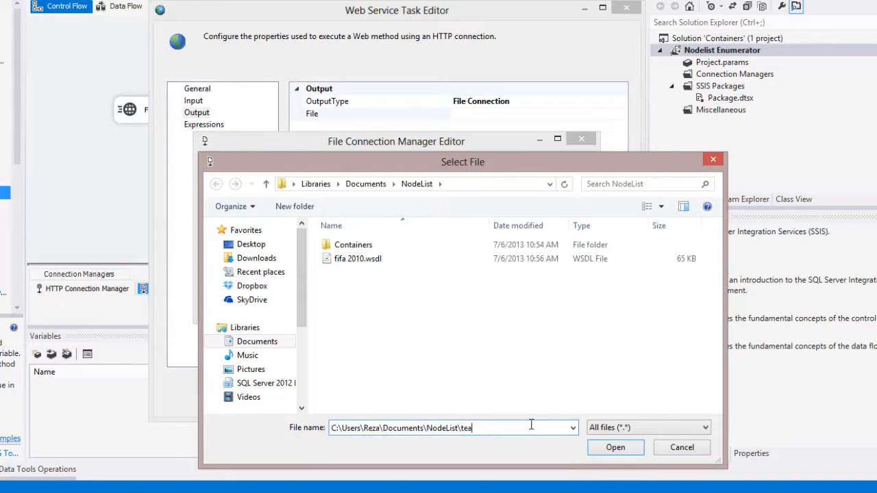
{"action": "type", "text": "ms.xml"}
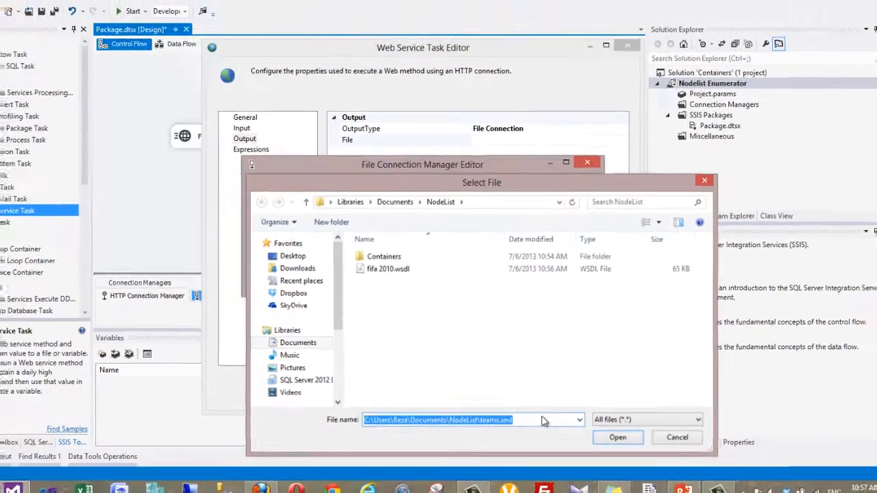
{"action": "key", "text": "Return"}
{"action": "left_click", "coordinate": [490, 280]}
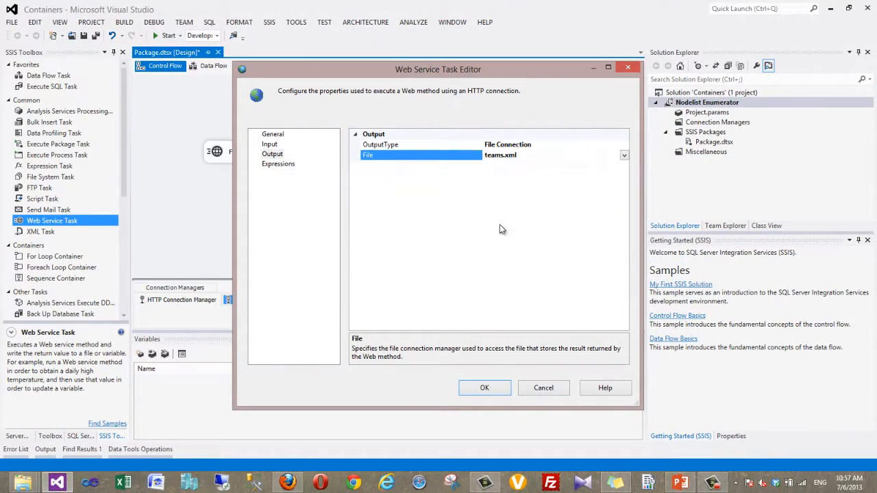
Accept the Fetch All Teams task's settings, run the package in debug mode, and stop debugging after it completes.
{"action": "left_click", "coordinate": [485, 388]}
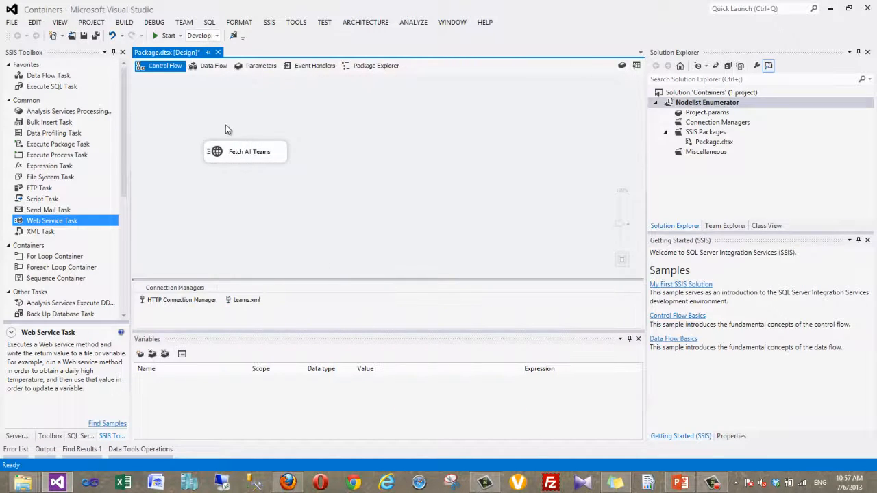
{"action": "key", "text": "F5"}
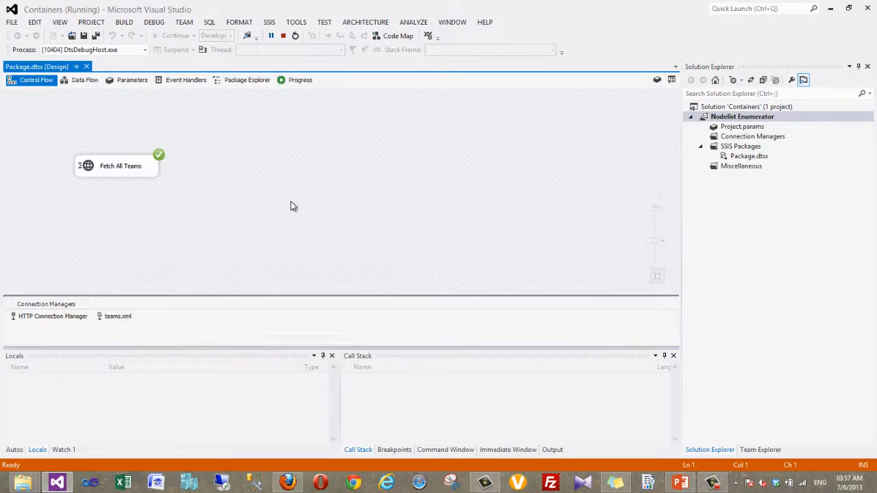
{"action": "left_click", "coordinate": [284, 36]}
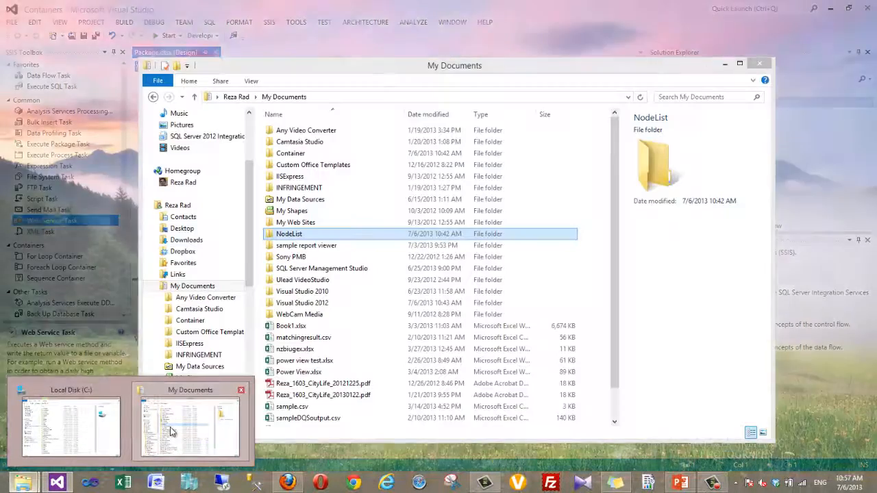
Switch to File Explorer and open teams.xml from the NodeList folder in Notepad++.
{"action": "left_click", "coordinate": [190, 426]}
{"action": "double_click", "coordinate": [287, 203]}
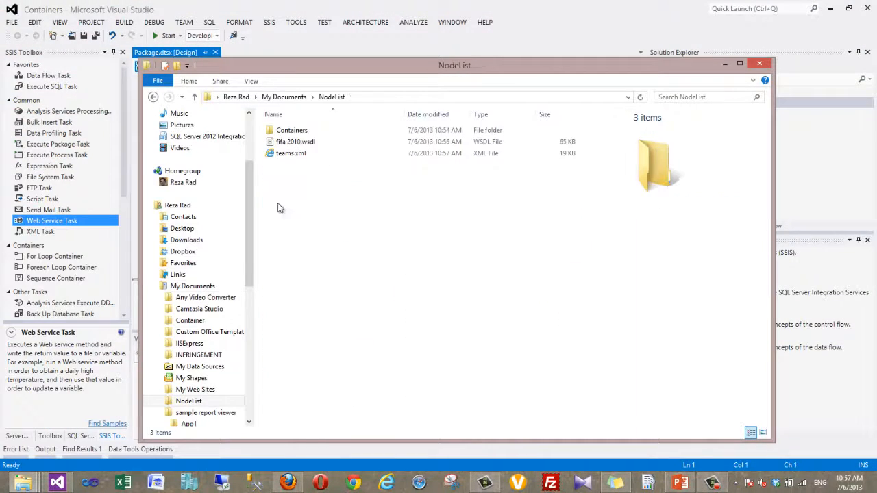
{"action": "right_click", "coordinate": [281, 155]}
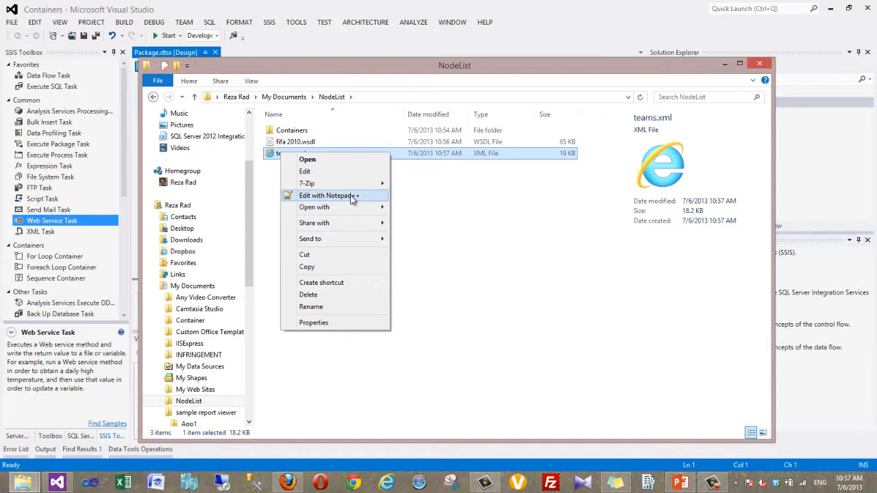
{"action": "left_click", "coordinate": [352, 198]}
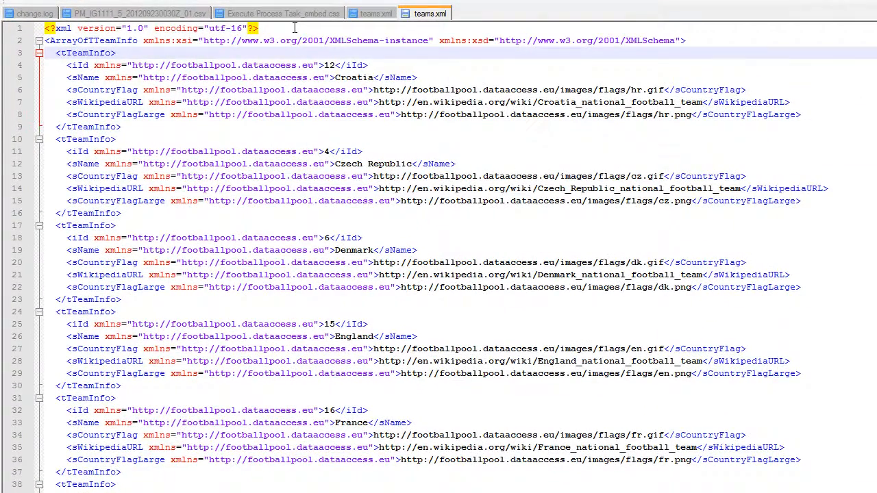
Inspect the start of teams.xml and highlight the root element name ArrayOfTTeamInfo.
{"action": "left_click", "coordinate": [294, 27]}
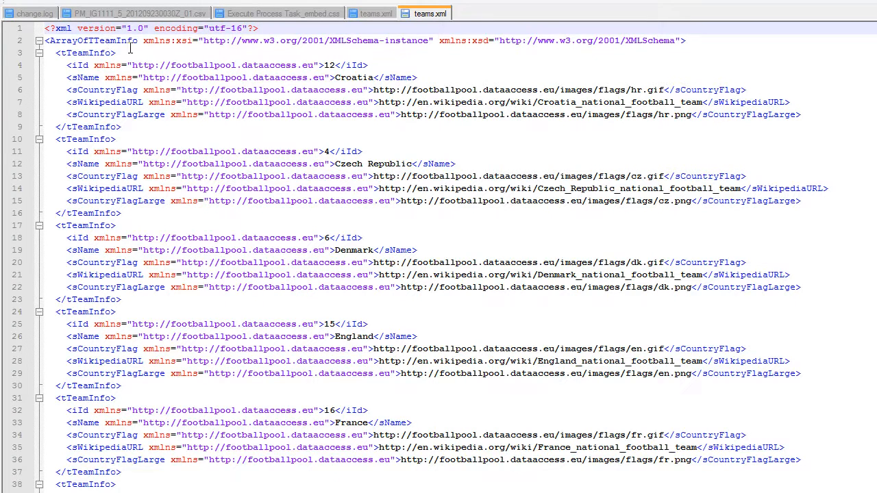
{"action": "left_click", "coordinate": [68, 42]}
{"action": "left_click", "coordinate": [141, 48]}
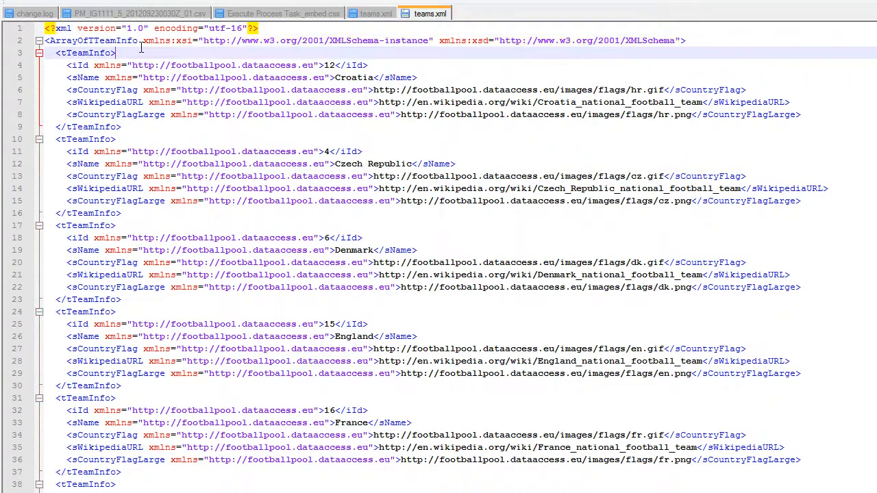
{"action": "left_click", "coordinate": [93, 43]}
{"action": "double_click", "coordinate": [93, 43]}
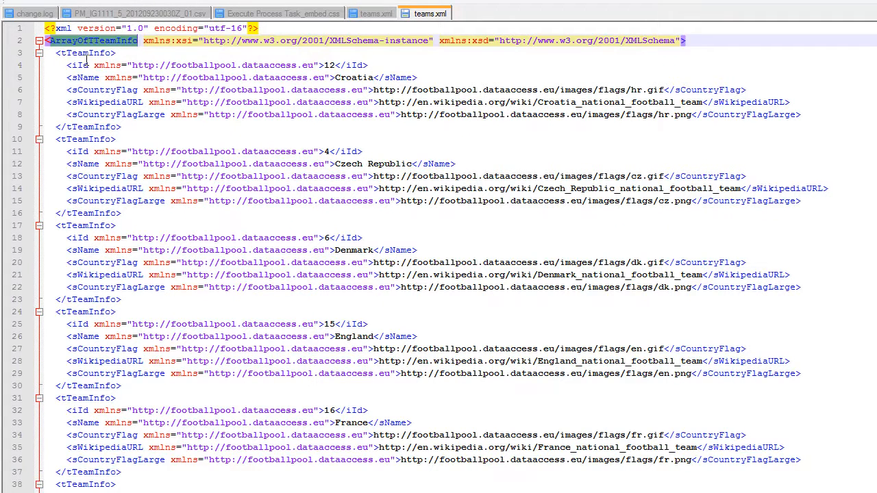
Collapse the first four tTeamInfo nodes to view the repeating structure, and expand them again.
{"action": "left_click", "coordinate": [39, 53]}
{"action": "left_click", "coordinate": [39, 65]}
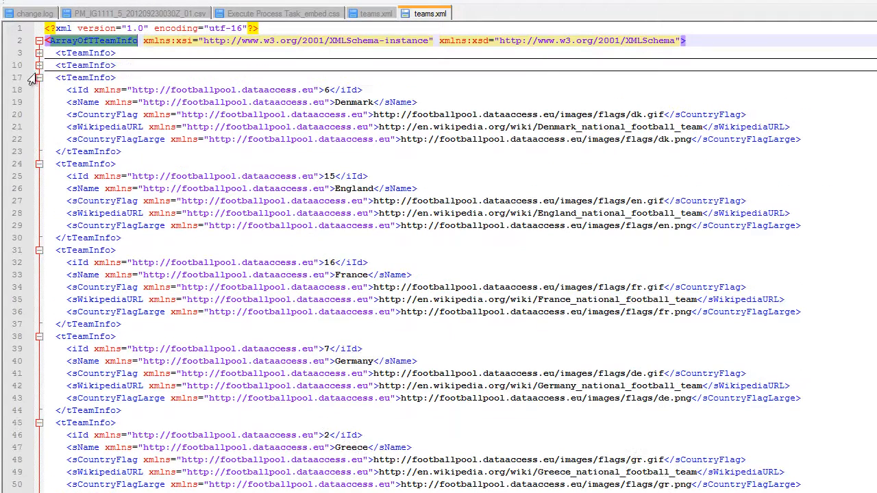
{"action": "left_click", "coordinate": [39, 78]}
{"action": "left_click", "coordinate": [39, 90]}
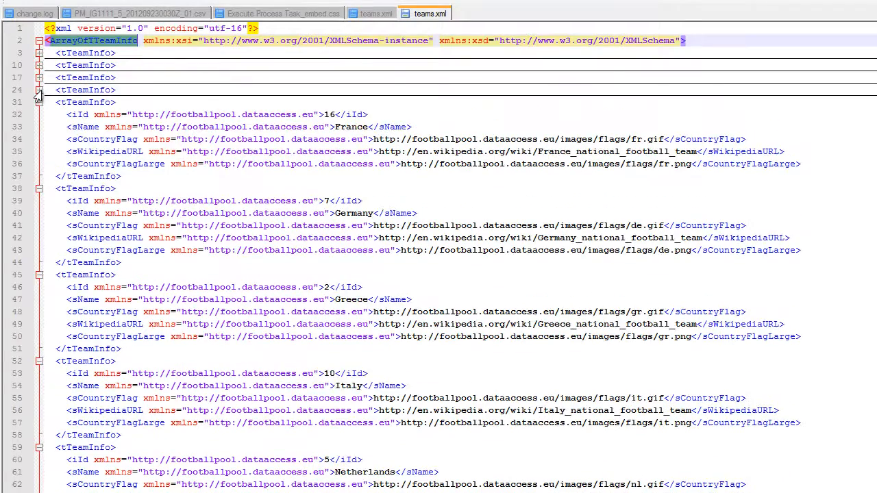
{"action": "left_click", "coordinate": [39, 89]}
{"action": "left_click", "coordinate": [39, 78]}
{"action": "left_click", "coordinate": [39, 65]}
{"action": "left_click", "coordinate": [39, 53]}
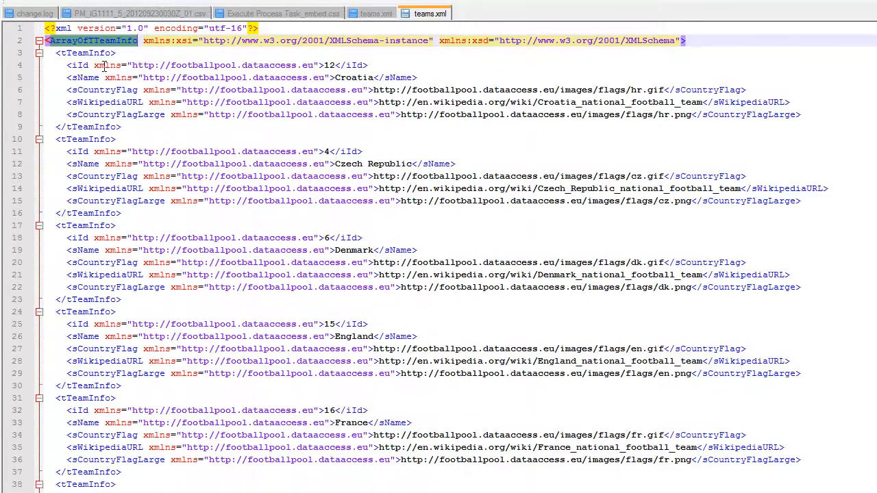
Highlight the first tTeamInfo element name to examine where it repeats under the root.
{"action": "left_click", "coordinate": [102, 55]}
{"action": "double_click", "coordinate": [101, 59]}
{"action": "left_click", "coordinate": [114, 53]}
{"action": "left_click", "coordinate": [126, 54]}
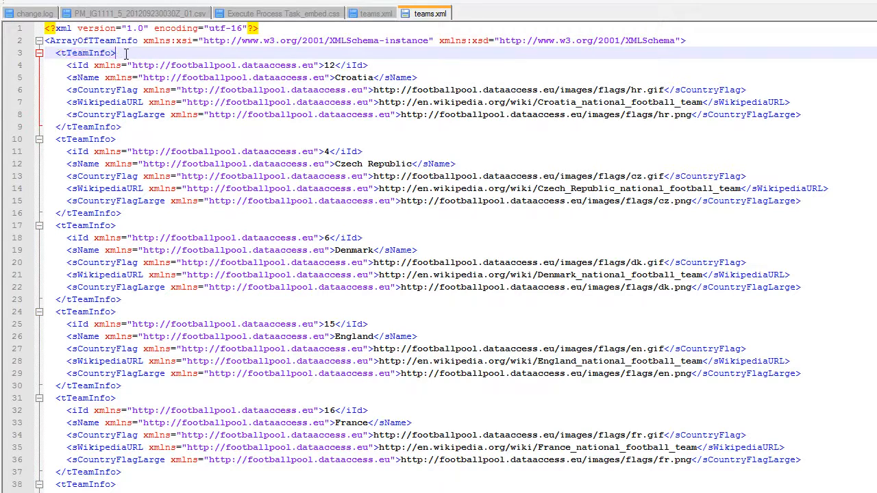
{"action": "double_click", "coordinate": [81, 54]}
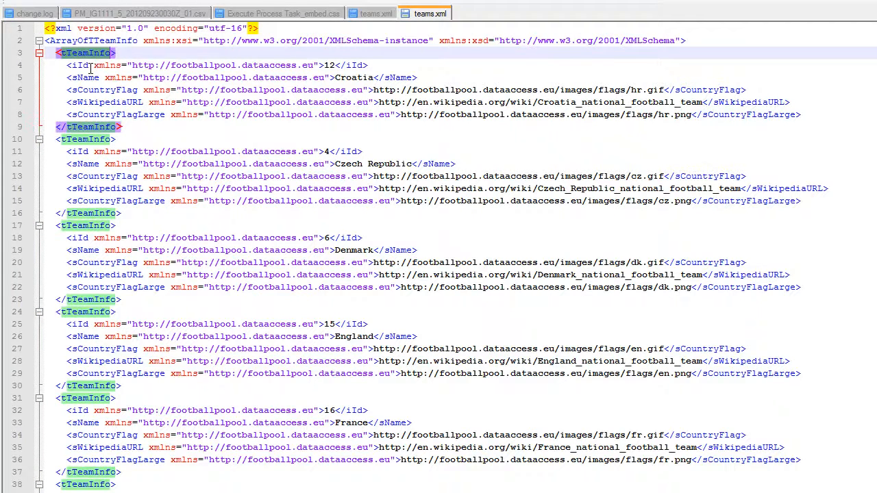
Examine the child elements of the first tTeamInfo node, from iId and sName to sWikipediaURL and sCountryFlagLarge.
{"action": "left_click", "coordinate": [107, 61]}
{"action": "left_click", "coordinate": [102, 54]}
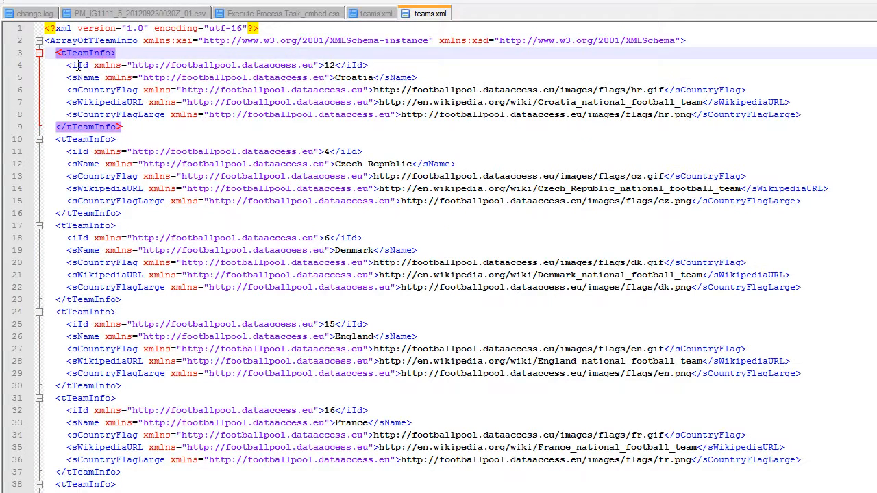
{"action": "double_click", "coordinate": [81, 67]}
{"action": "double_click", "coordinate": [76, 77]}
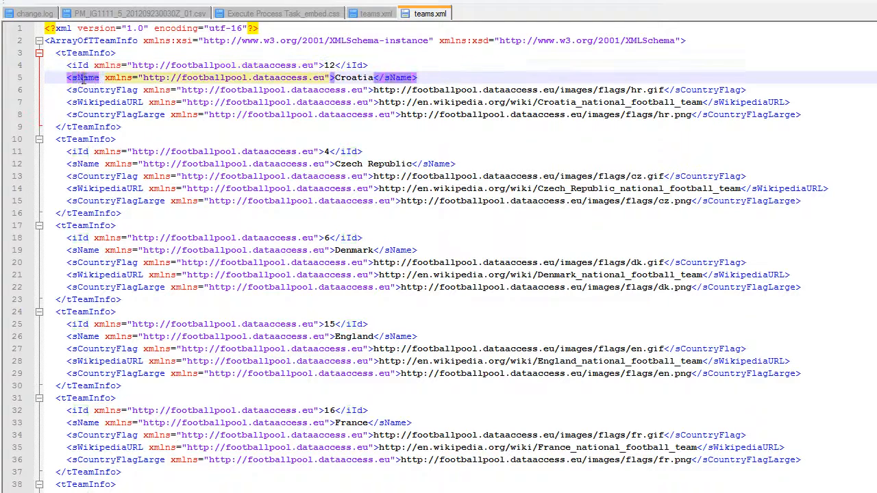
{"action": "left_click", "coordinate": [361, 79]}
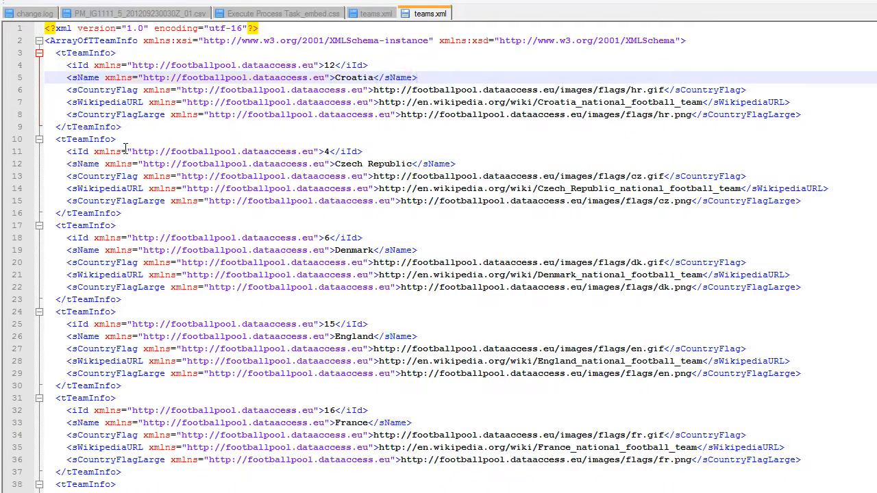
{"action": "double_click", "coordinate": [87, 90]}
{"action": "left_click", "coordinate": [93, 102]}
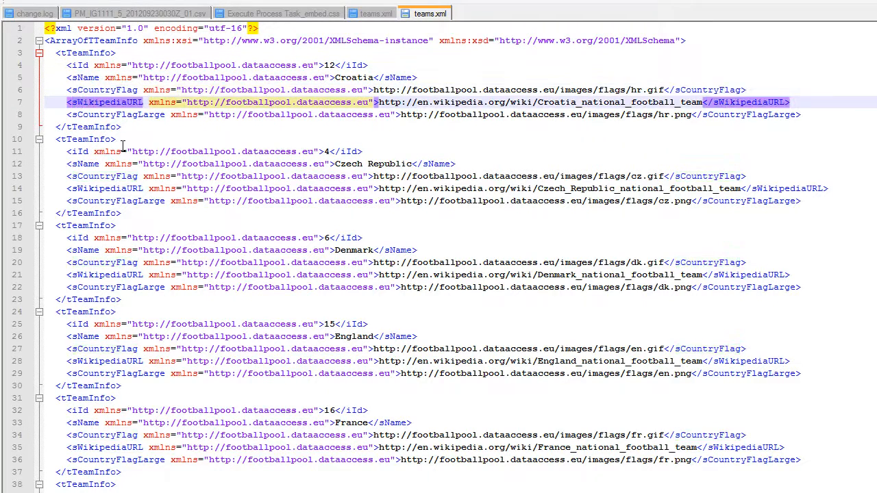
{"action": "left_click", "coordinate": [126, 117]}
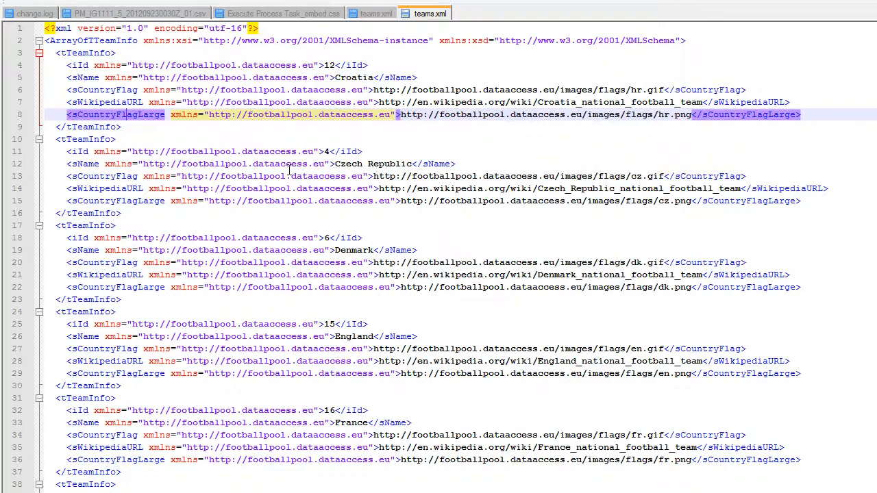
Examine the sName elements of the first four teams, highlighting each team name value and returning to Croatia.
{"action": "left_click", "coordinate": [85, 249]}
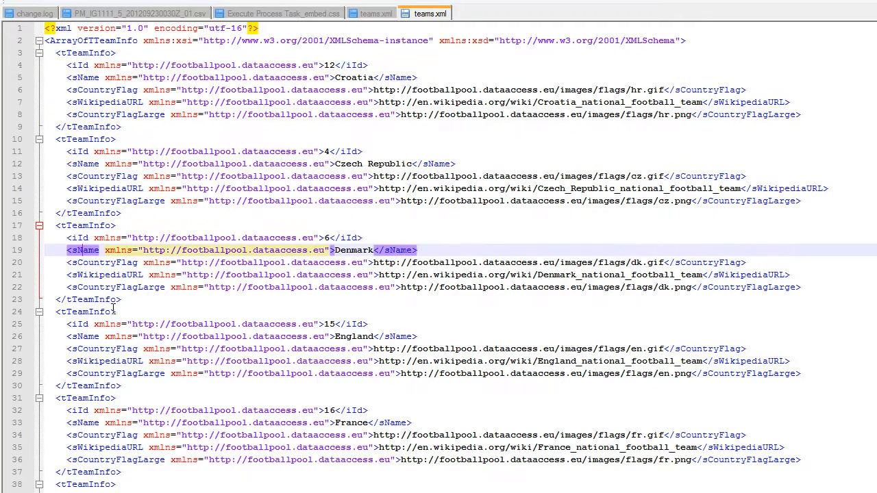
{"action": "left_click", "coordinate": [95, 339]}
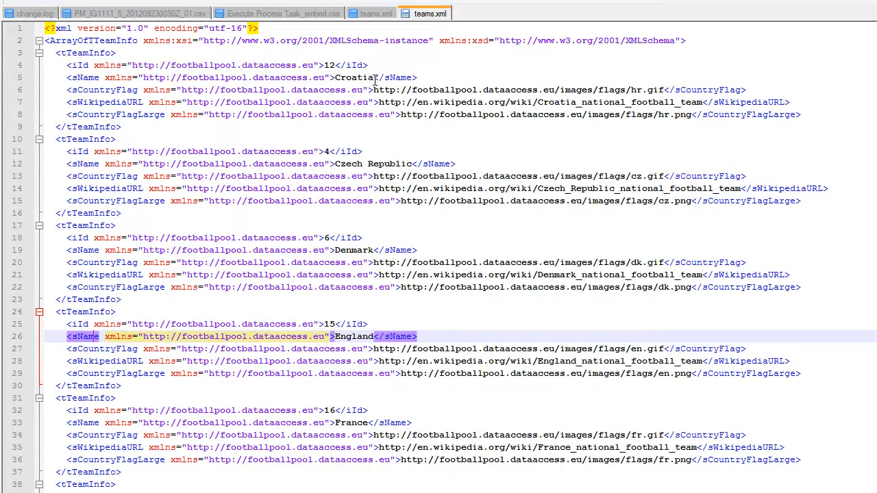
{"action": "left_click_drag", "start_coordinate": [376, 78], "coordinate": [335, 79]}
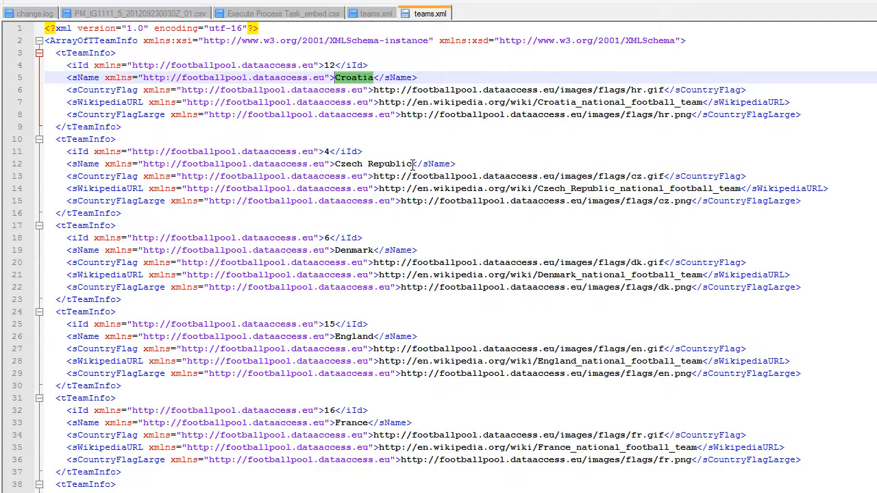
{"action": "left_click_drag", "start_coordinate": [414, 165], "coordinate": [336, 163]}
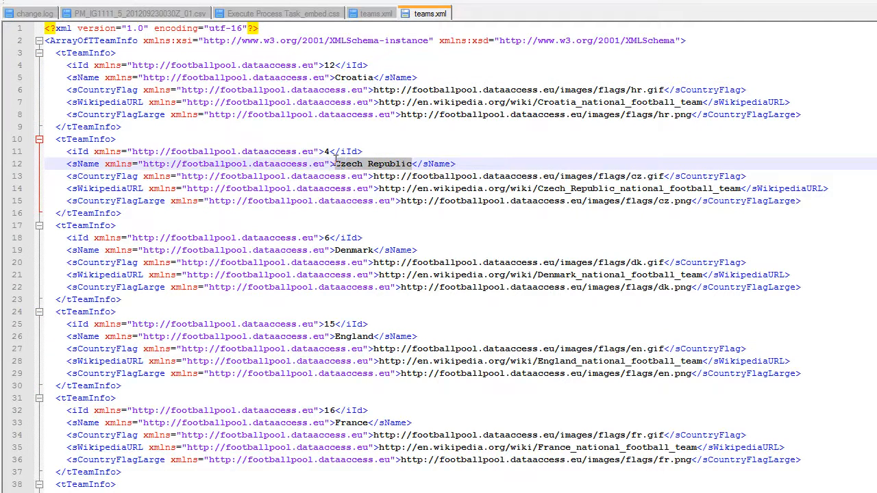
{"action": "left_click_drag", "start_coordinate": [336, 250], "coordinate": [374, 251]}
{"action": "double_click", "coordinate": [353, 336]}
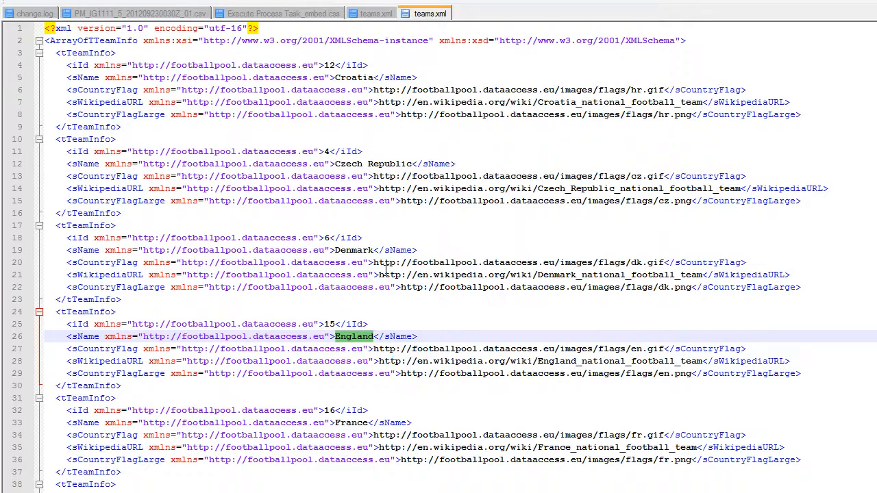
{"action": "left_click", "coordinate": [389, 154]}
{"action": "left_click", "coordinate": [351, 77]}
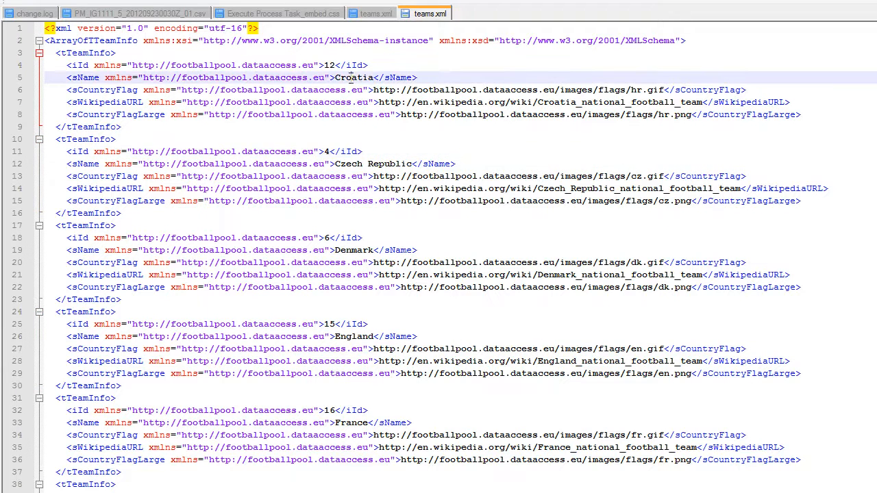
{"action": "double_click", "coordinate": [355, 77]}
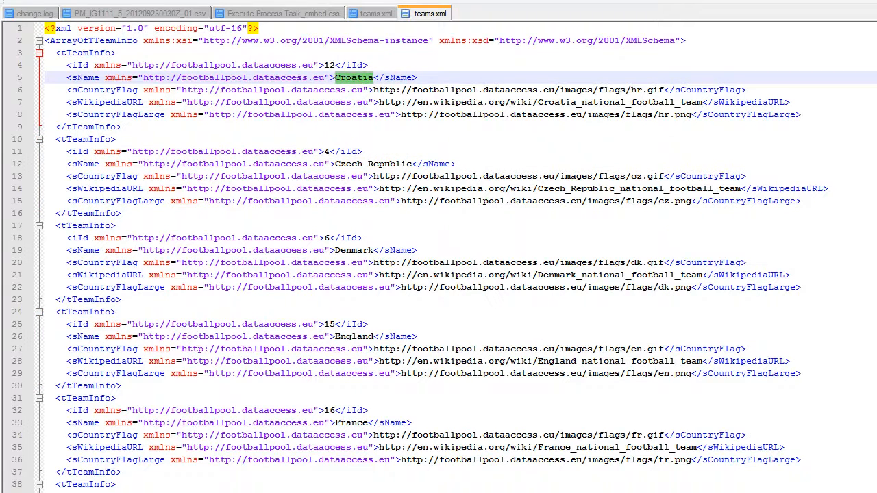
Switch to Visual Studio, add a Foreach Loop Container beside Fetch All Teams, and connect the task to it.
{"action": "key", "text": "alt+Tab"}
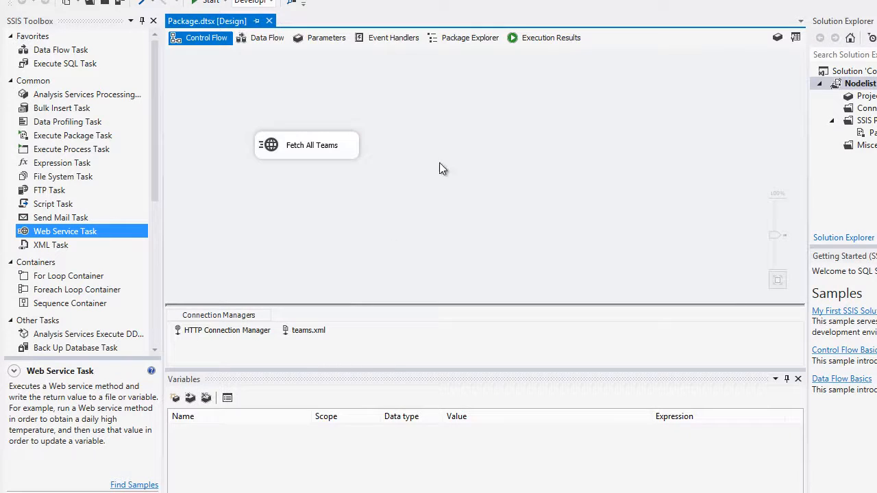
{"action": "left_click_drag", "start_coordinate": [155, 185], "coordinate": [155, 219]}
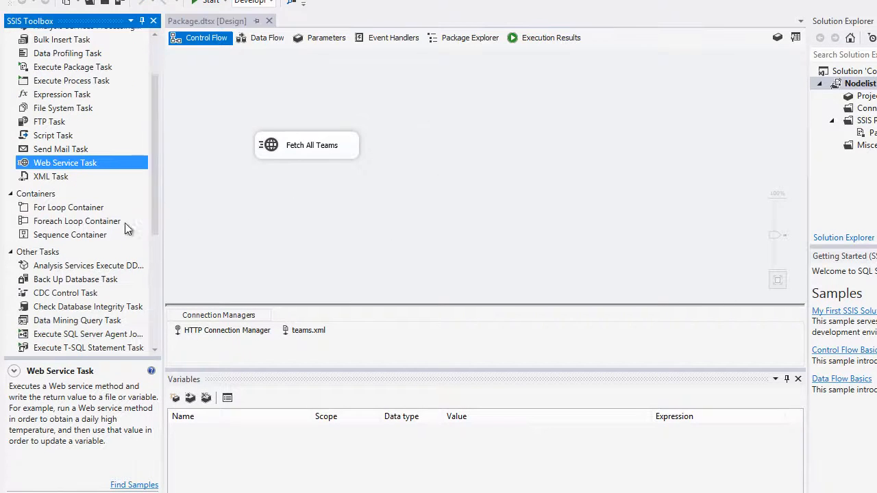
{"action": "left_click_drag", "start_coordinate": [76, 229], "coordinate": [417, 119]}
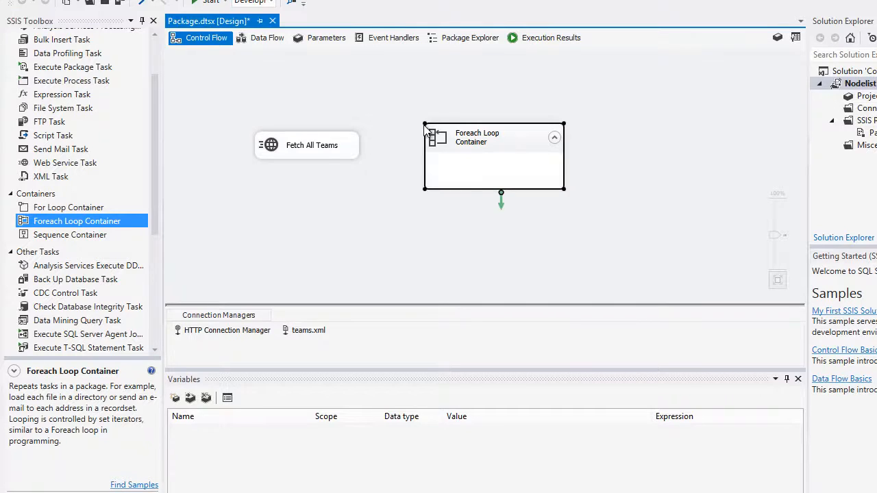
{"action": "left_click", "coordinate": [302, 153]}
{"action": "left_click_drag", "start_coordinate": [315, 176], "coordinate": [453, 168]}
Open the Fetch All Teams task for editing and set its output type to Variable.
{"action": "left_click", "coordinate": [303, 156]}
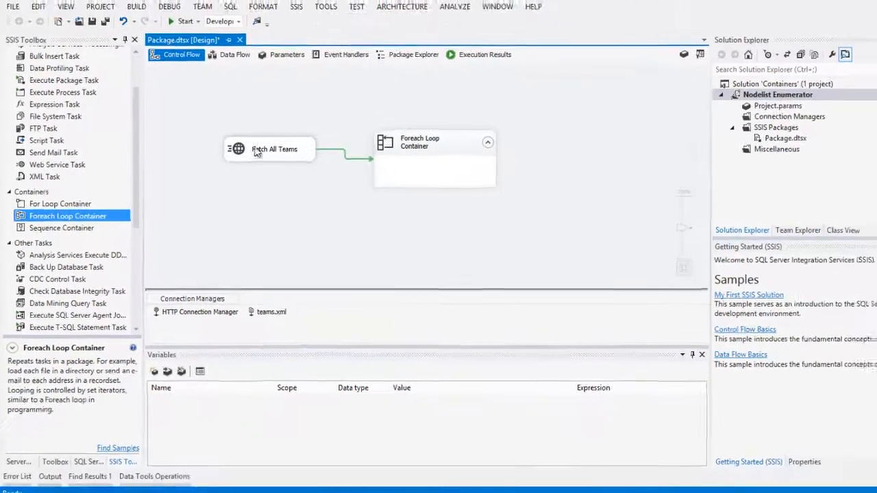
{"action": "double_click", "coordinate": [289, 142]}
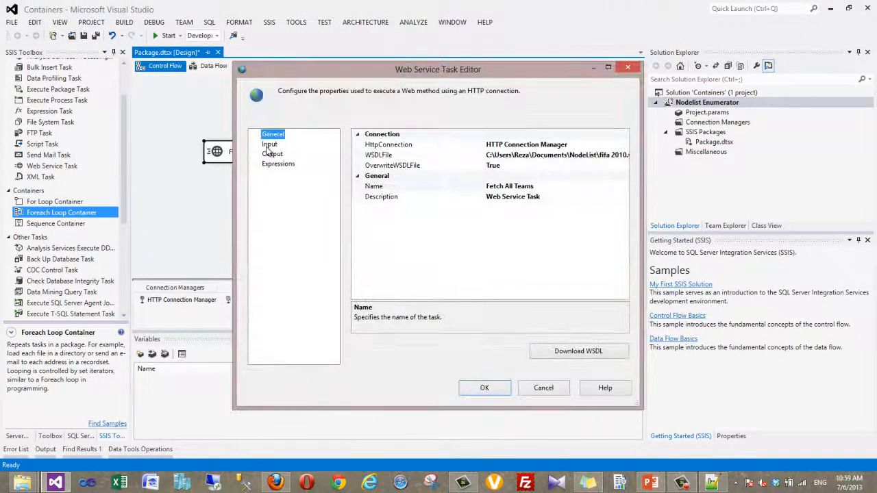
{"action": "left_click", "coordinate": [272, 154]}
{"action": "left_click", "coordinate": [603, 145]}
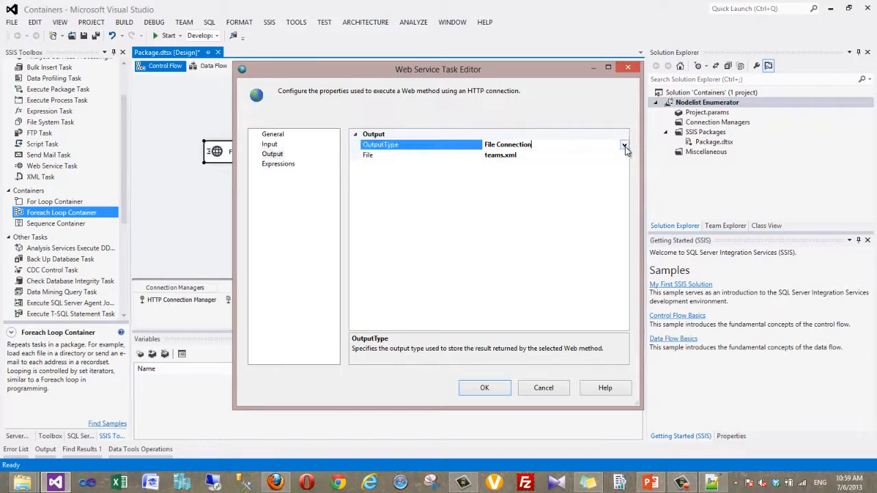
{"action": "left_click", "coordinate": [624, 145]}
{"action": "left_click", "coordinate": [500, 166]}
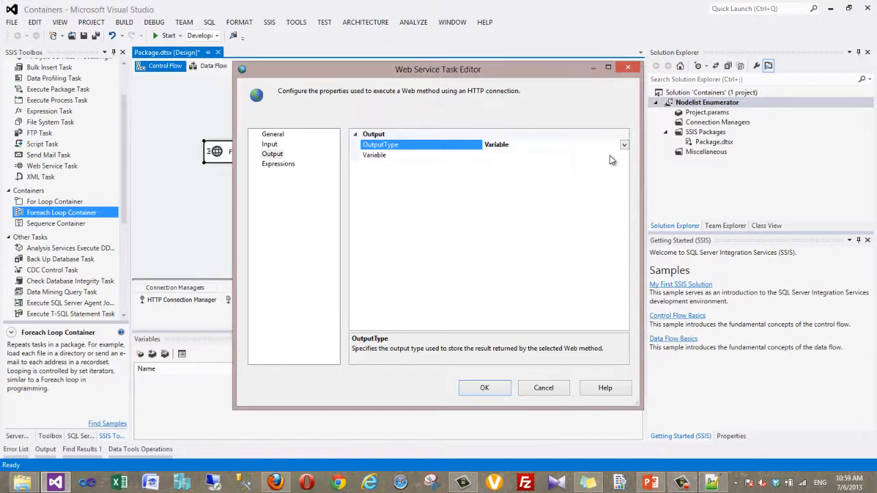
Create a package-scoped output variable named Teams of type Object for the web service task, and apply the task settings.
{"action": "left_click", "coordinate": [609, 155]}
{"action": "left_click", "coordinate": [624, 155]}
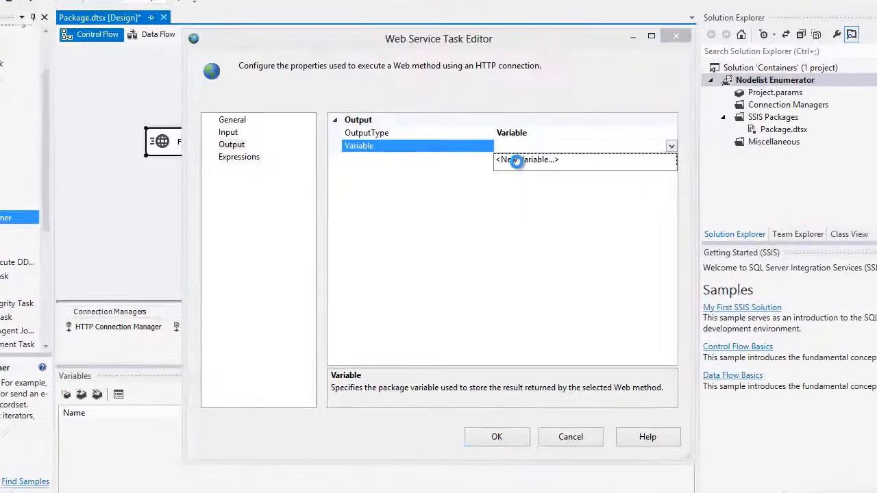
{"action": "left_click", "coordinate": [515, 160]}
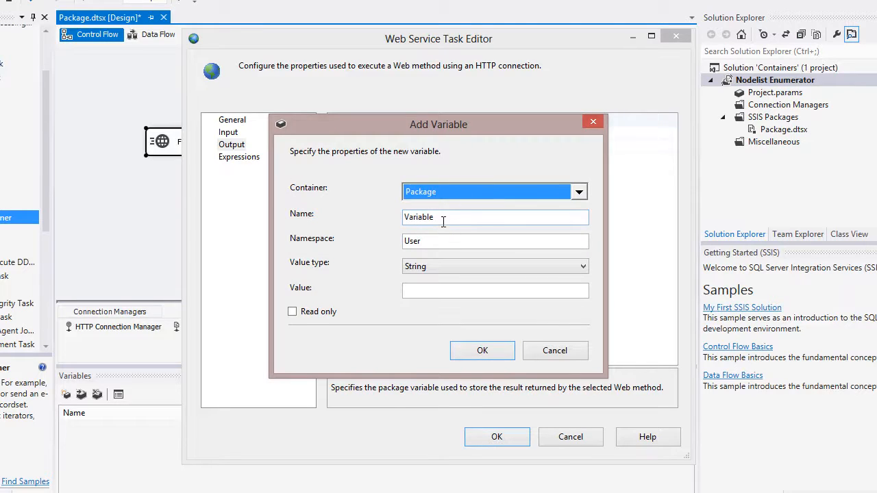
{"action": "double_click", "coordinate": [458, 220]}
{"action": "type", "text": "Teams"}
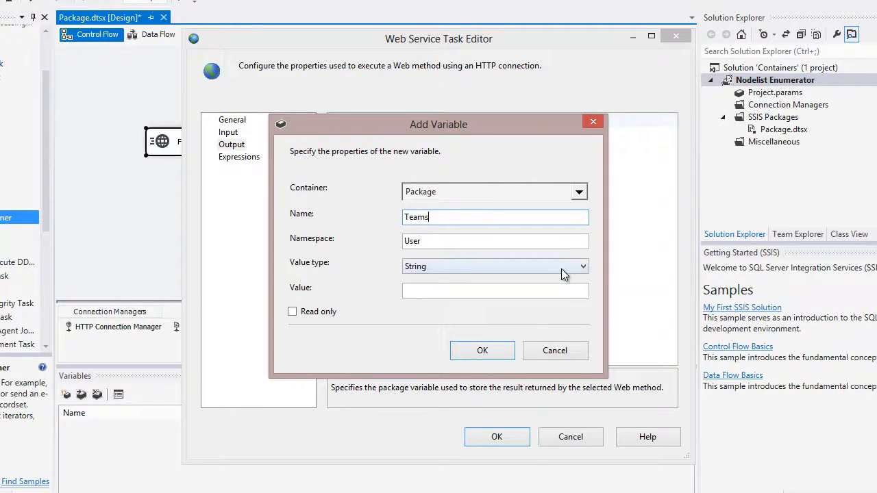
{"action": "left_click", "coordinate": [561, 269]}
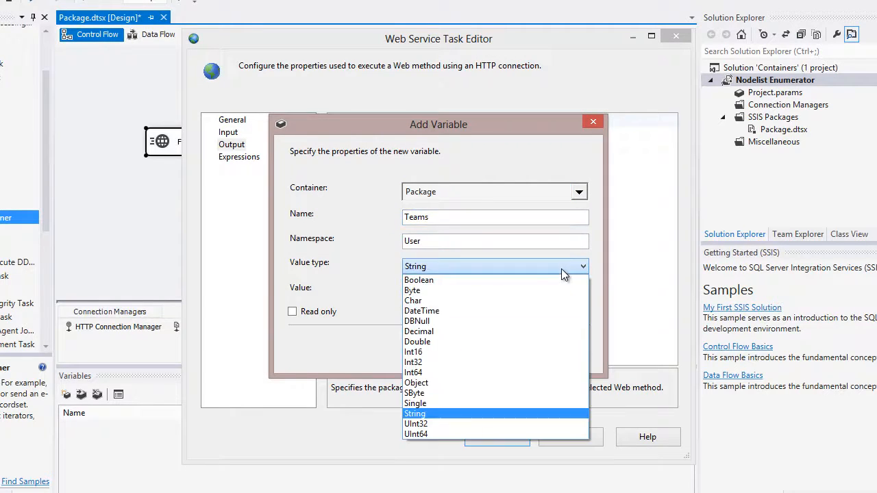
{"action": "left_click", "coordinate": [416, 382]}
{"action": "left_click", "coordinate": [371, 300]}
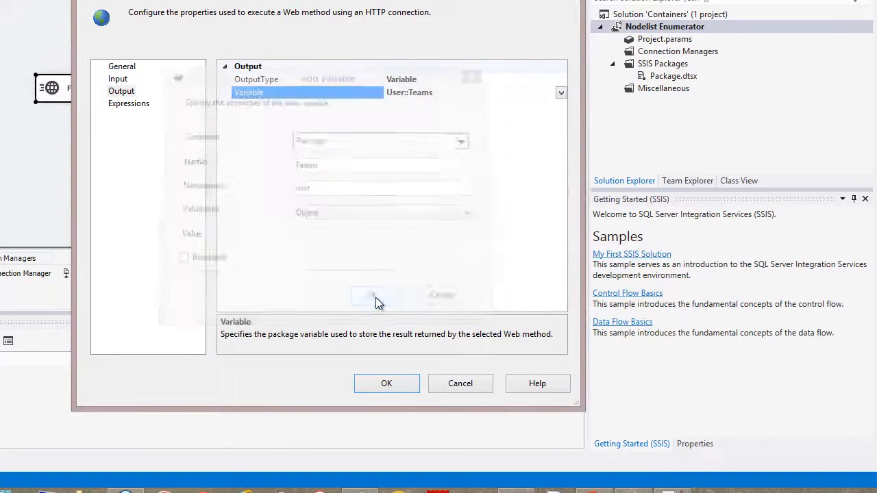
{"action": "left_click", "coordinate": [389, 385]}
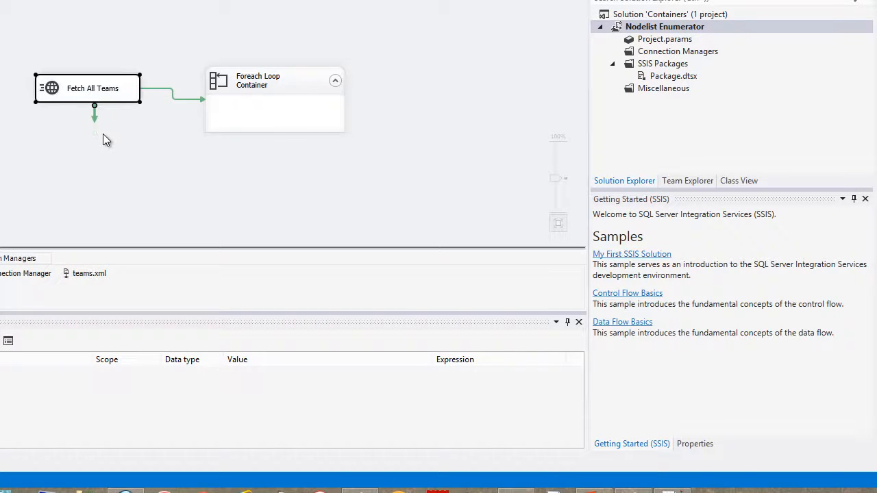
Enlarge the Foreach Loop Container on the control flow to make room for inner tasks.
{"action": "left_click", "coordinate": [101, 159]}
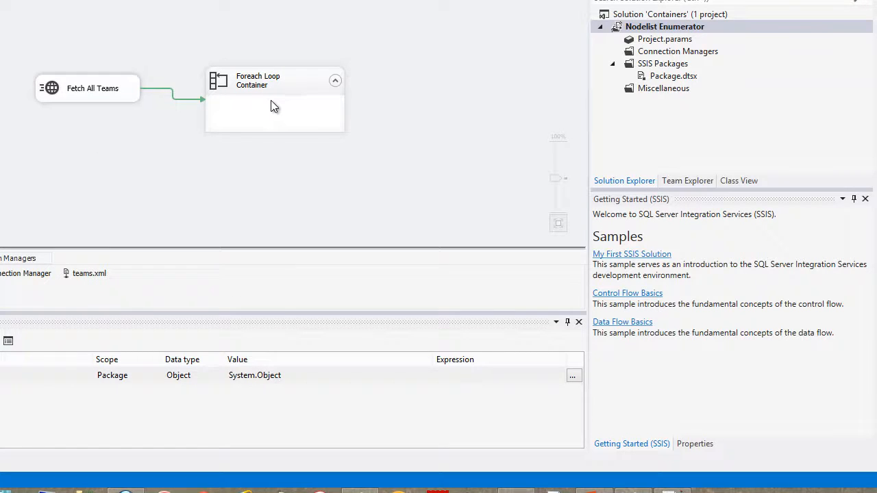
{"action": "left_click", "coordinate": [296, 119]}
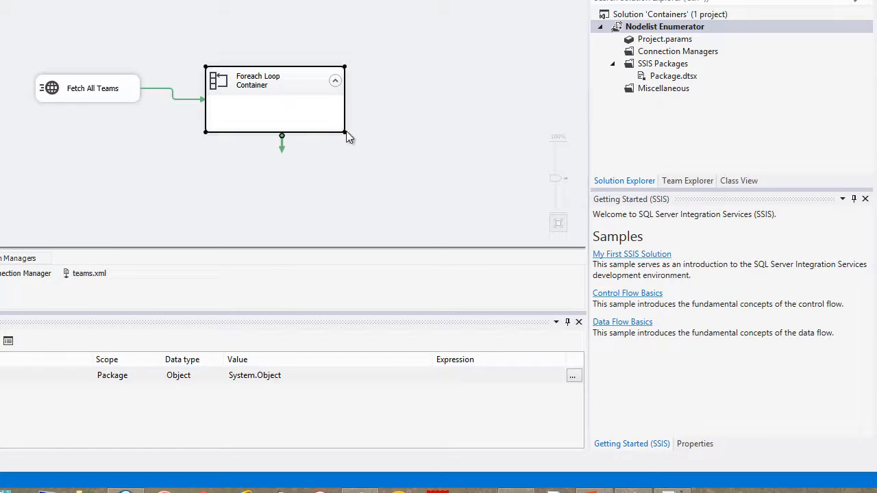
{"action": "left_click_drag", "start_coordinate": [344, 132], "coordinate": [367, 203]}
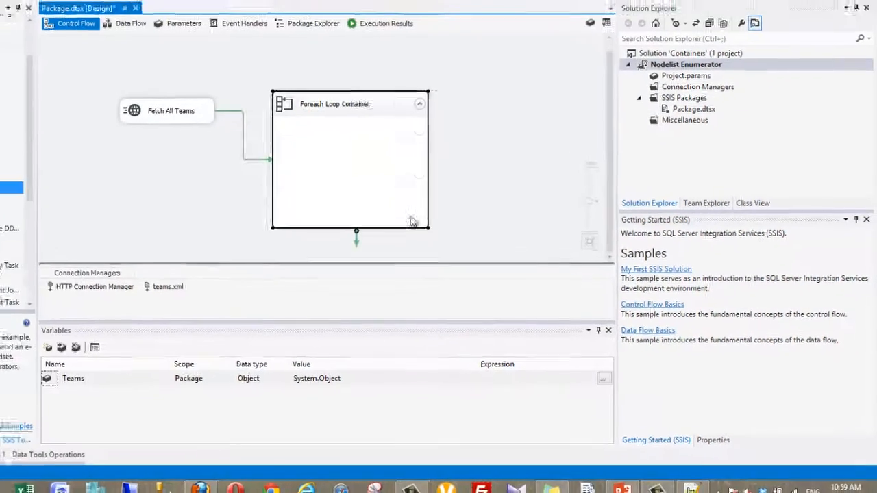
Open the Foreach Loop Container for editing and rename it Loop through Teams.
{"action": "double_click", "coordinate": [309, 135]}
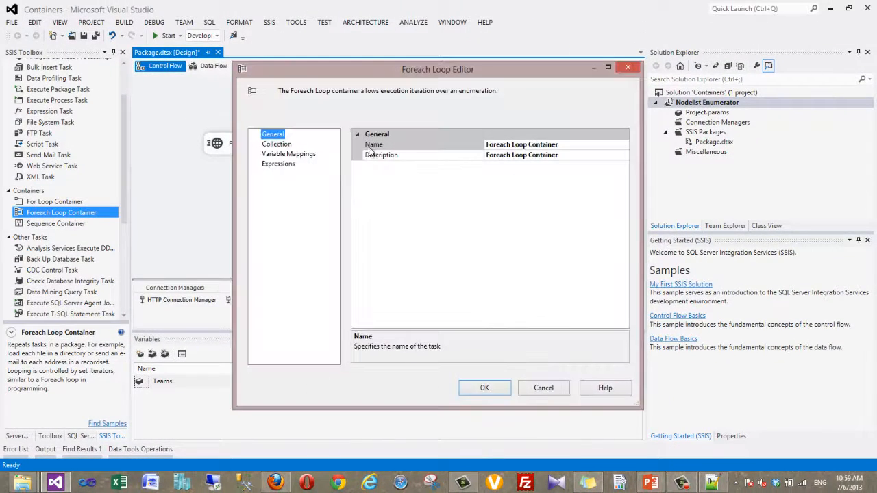
{"action": "left_click", "coordinate": [586, 145]}
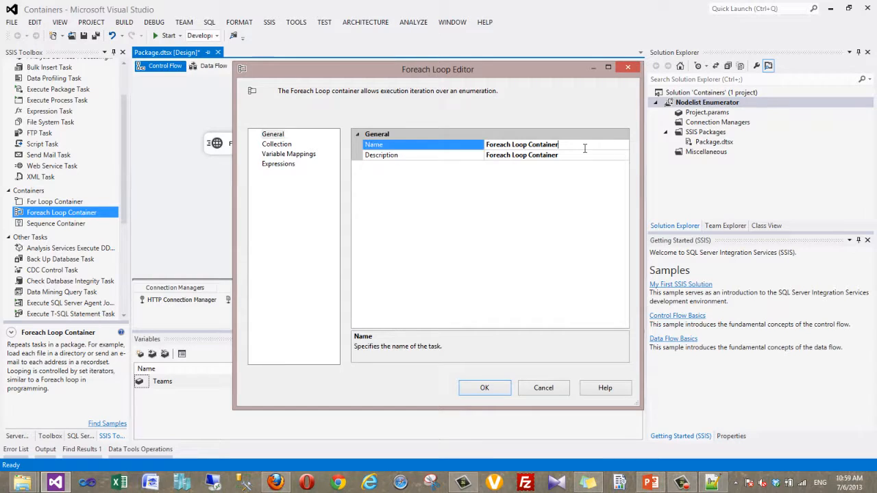
{"action": "type", "text": "Li"}
{"action": "key", "text": "BackSpace"}
{"action": "key", "text": "BackSpace"}
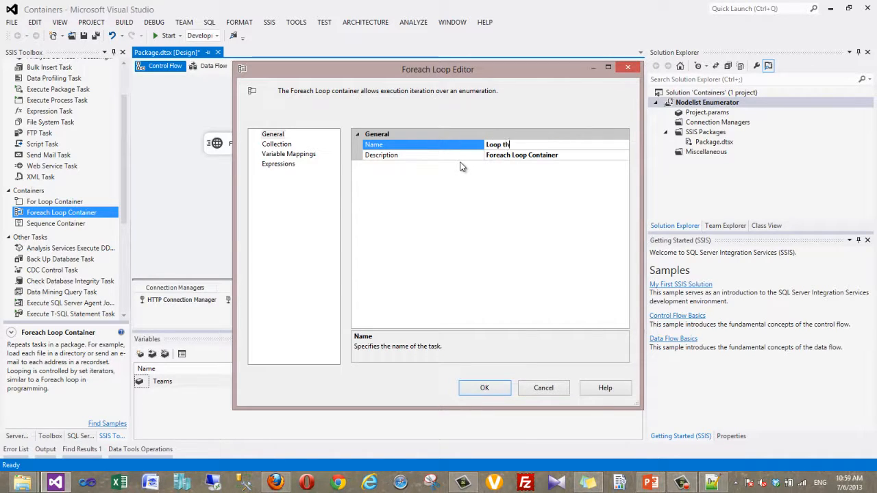
{"action": "type", "text": "op throug"}
{"action": "type", "text": "h"}
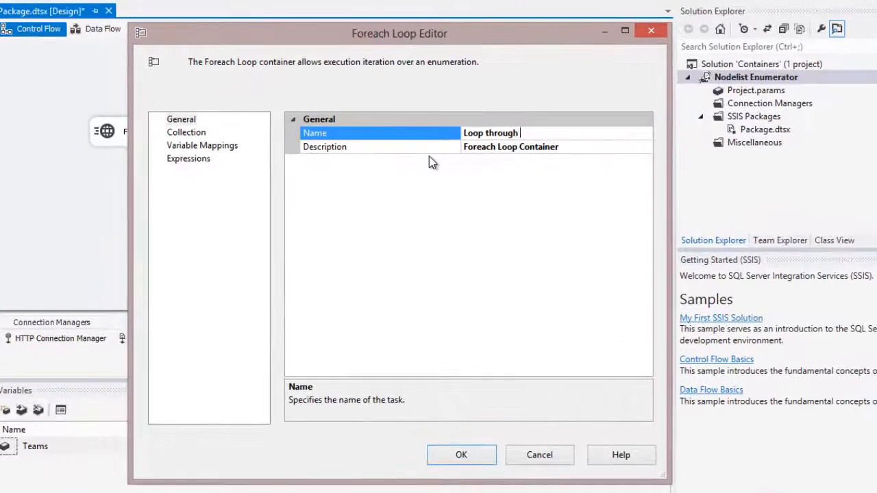
{"action": "type", "text": " Teams"}
Set the loop's collection enumerator to Foreach NodeList Enumerator.
{"action": "left_click", "coordinate": [192, 134]}
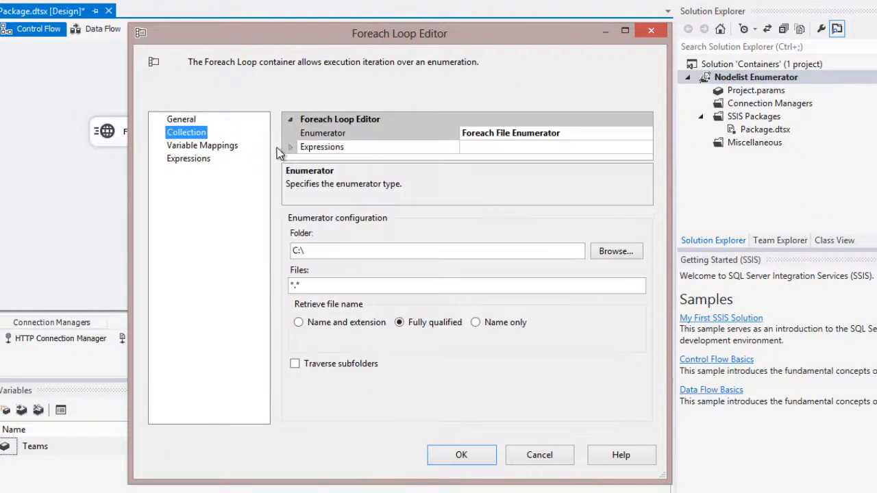
{"action": "left_click", "coordinate": [635, 140]}
{"action": "left_click", "coordinate": [644, 135]}
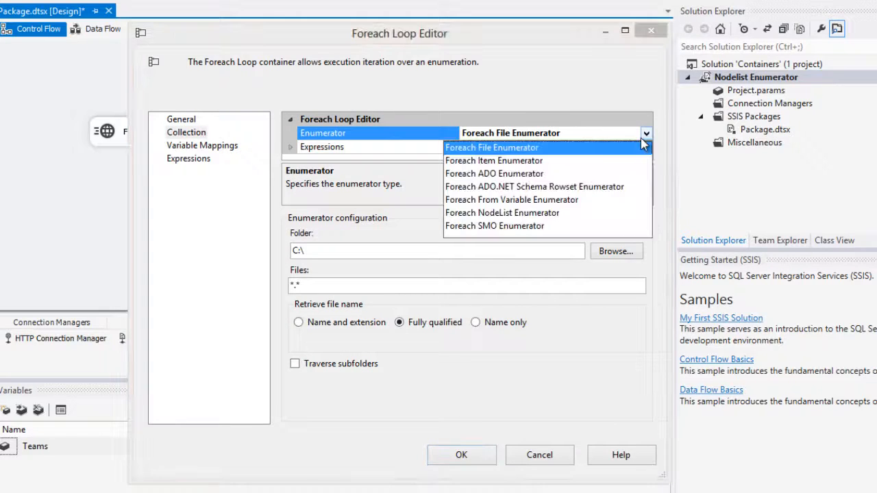
{"action": "left_click", "coordinate": [498, 213]}
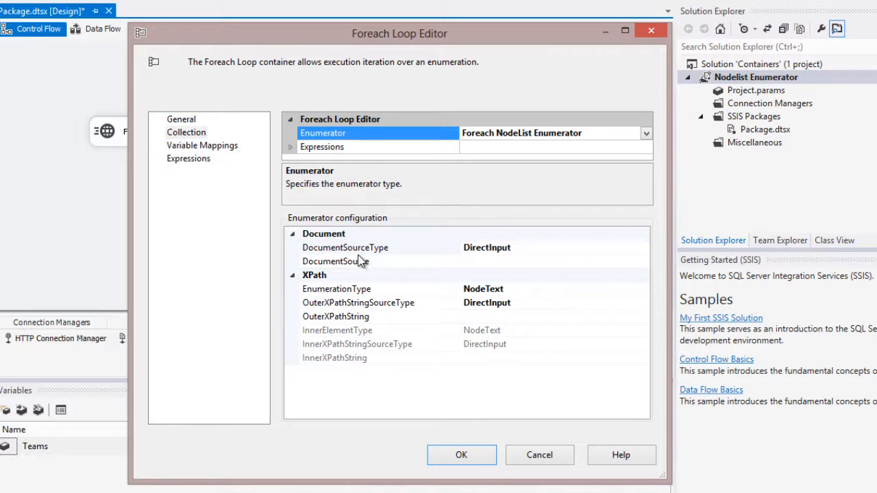
{"action": "left_click", "coordinate": [637, 248]}
{"action": "left_click", "coordinate": [643, 248]}
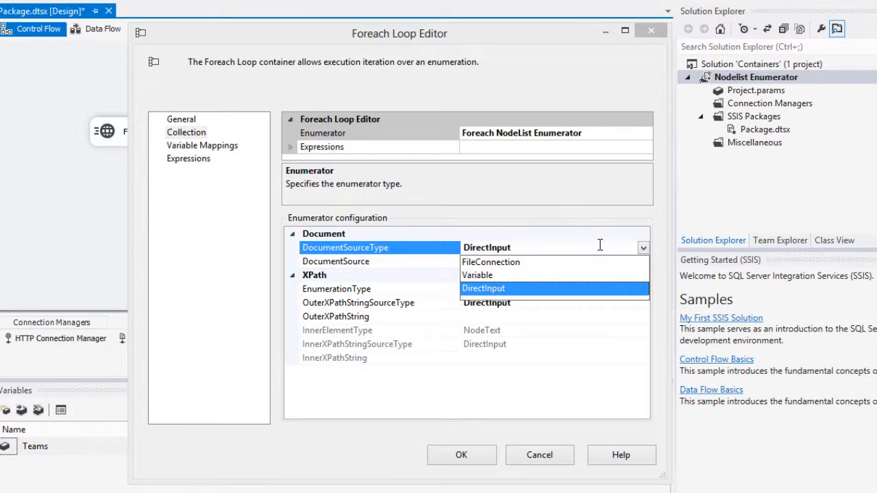
{"action": "left_click", "coordinate": [665, 226]}
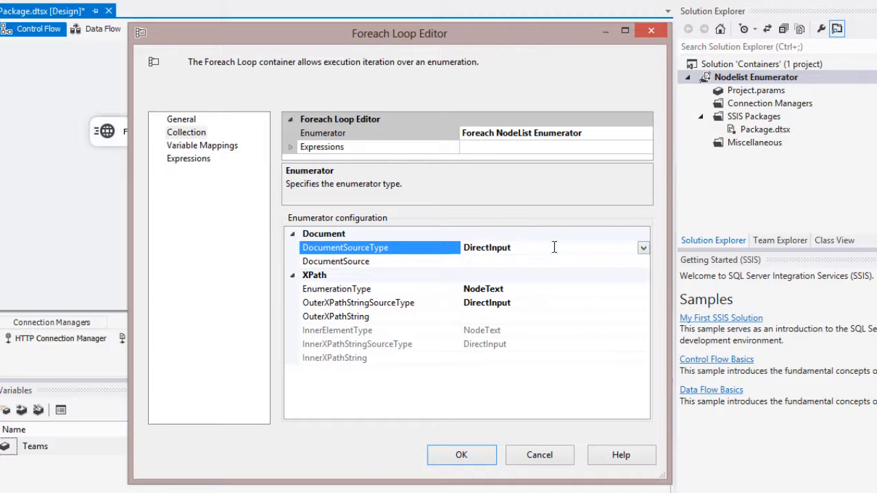
{"action": "left_click", "coordinate": [647, 264]}
{"action": "left_click", "coordinate": [646, 263]}
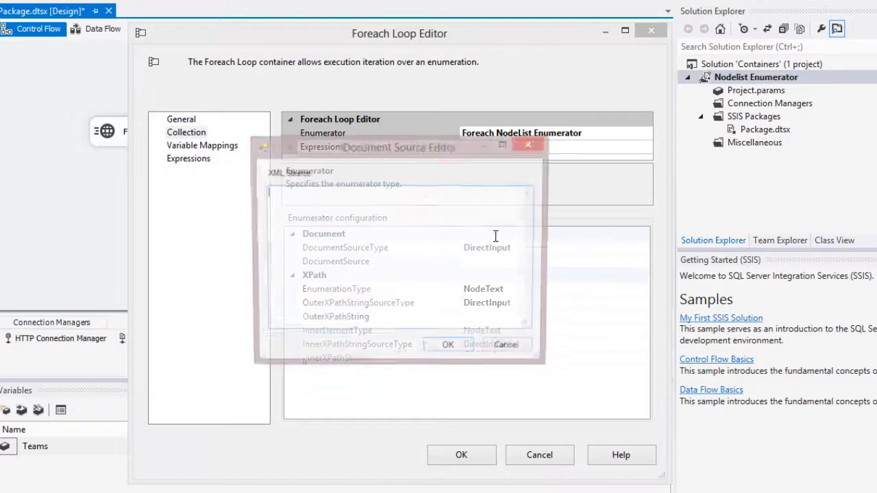
{"action": "left_click", "coordinate": [509, 349]}
Set the enumerator's DocumentSourceType to Variable and its DocumentSource to User::Teams.
{"action": "left_click", "coordinate": [636, 250]}
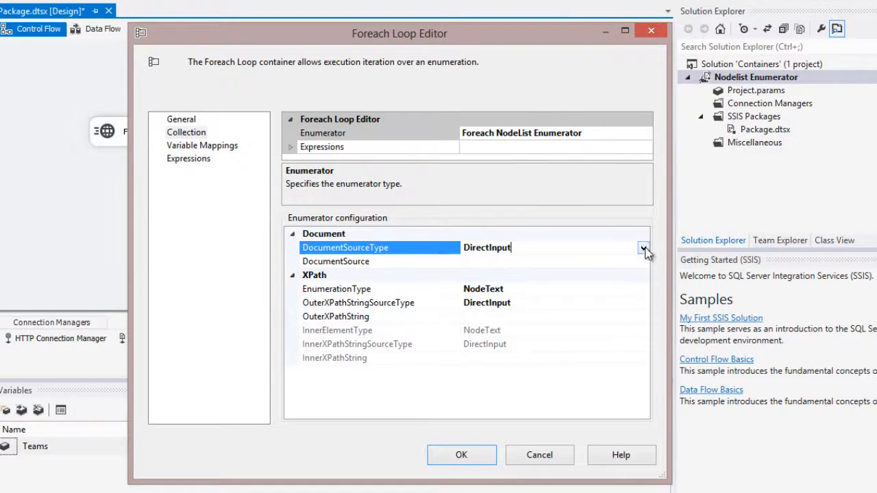
{"action": "left_click", "coordinate": [641, 249]}
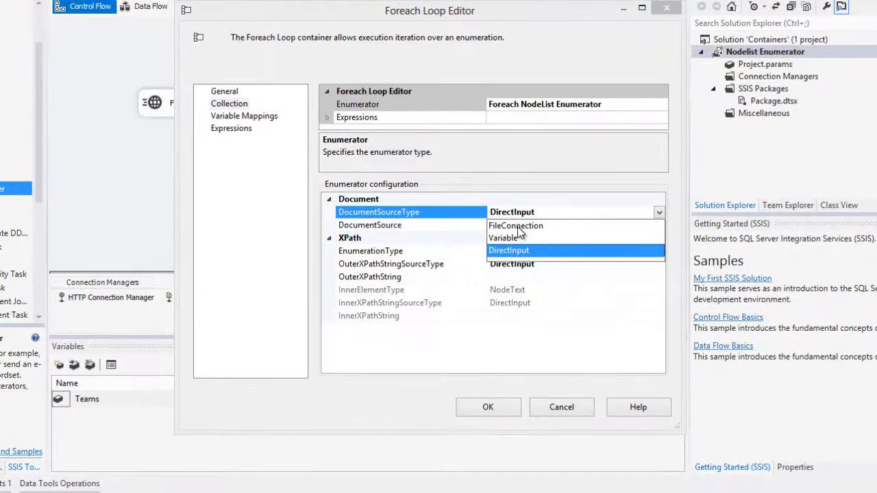
{"action": "left_click", "coordinate": [512, 238]}
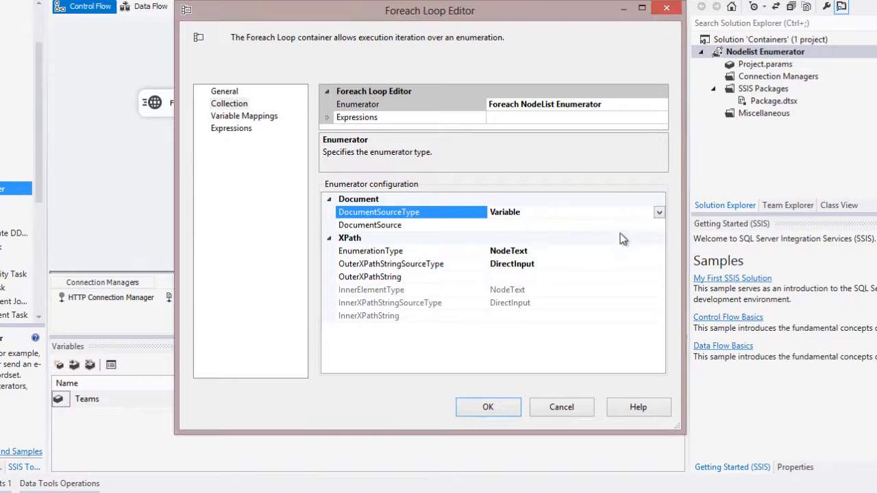
{"action": "left_click", "coordinate": [660, 231]}
{"action": "left_click", "coordinate": [659, 227]}
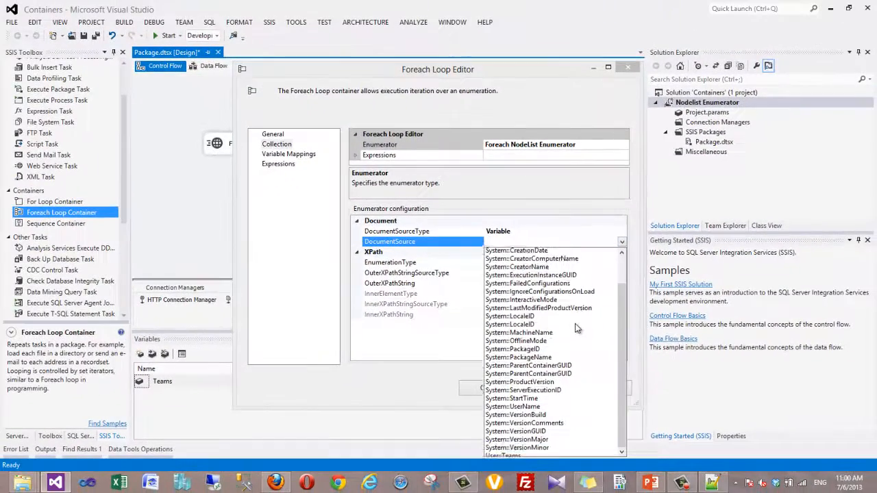
{"action": "scroll", "coordinate": [537, 428], "scroll_direction": "down", "scroll_amount": 1}
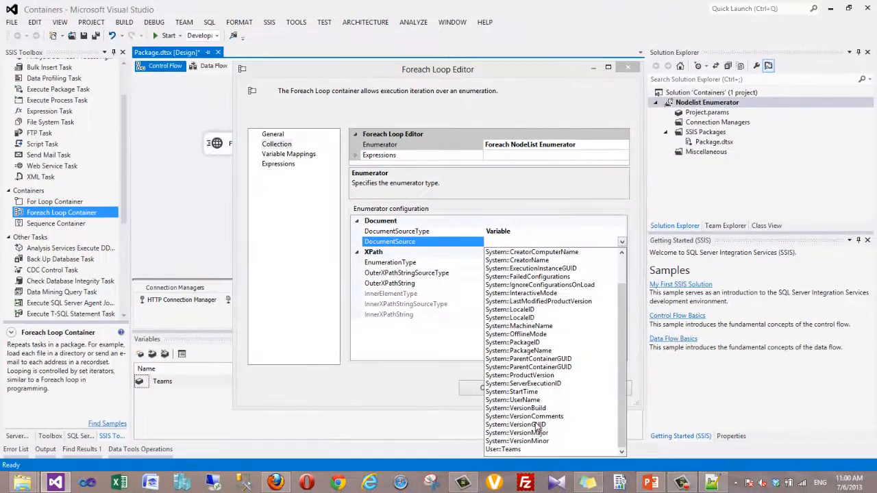
{"action": "left_click", "coordinate": [497, 449]}
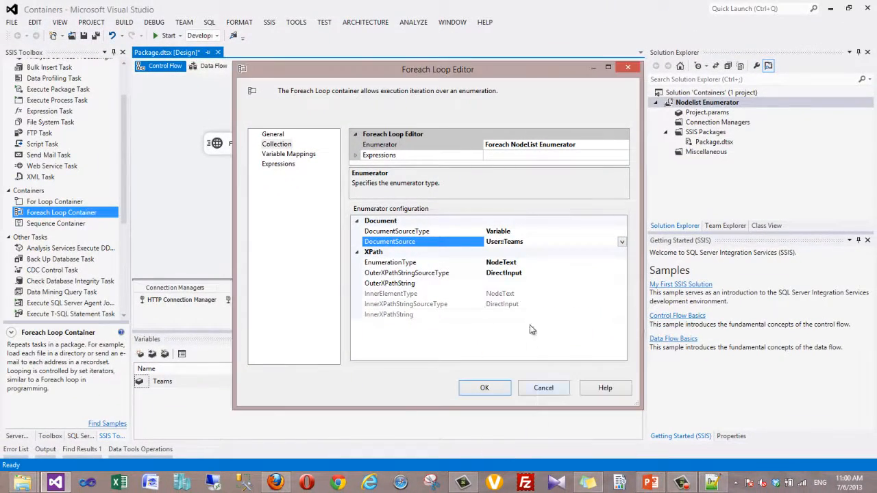
Set the XPath EnumerationType of the loop's enumerator to ElementCollection.
{"action": "left_click", "coordinate": [423, 265]}
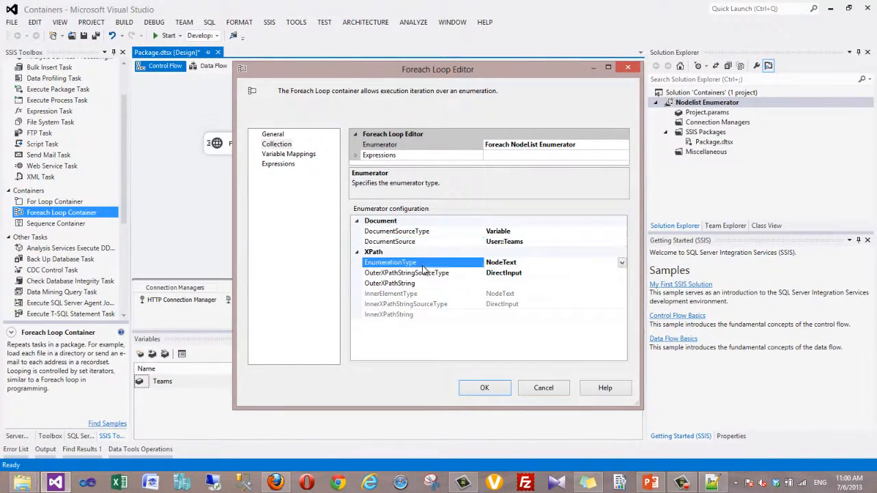
{"action": "left_click", "coordinate": [621, 263]}
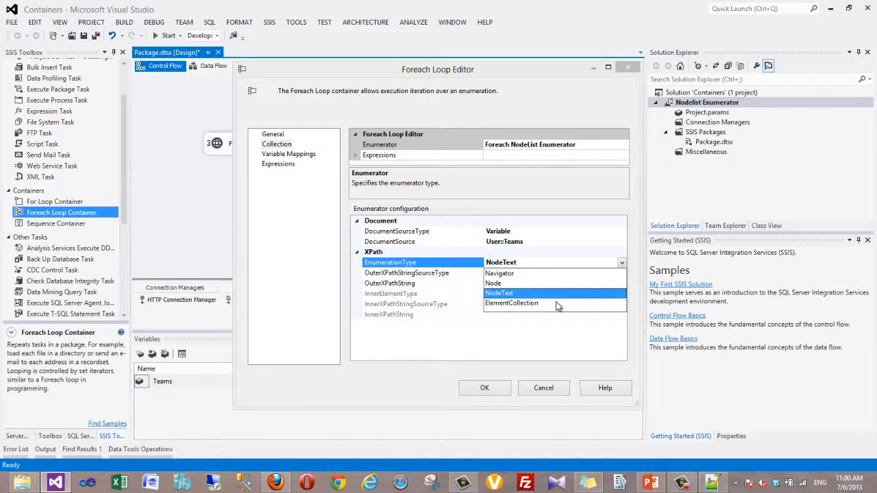
{"action": "left_click", "coordinate": [513, 303]}
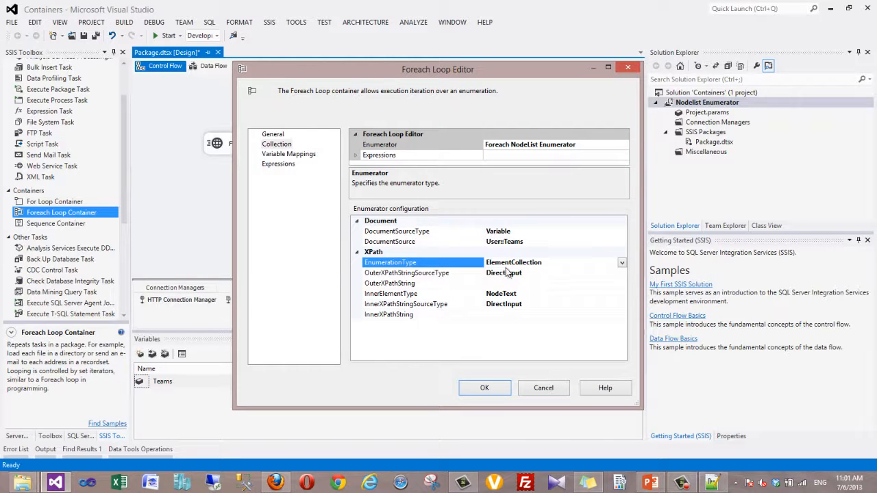
Examine teams.xml in Notepad++, collapsing the first three tTeamInfo nodes and marking an sName tag, and return to Visual Studio.
{"action": "left_click", "coordinate": [712, 483]}
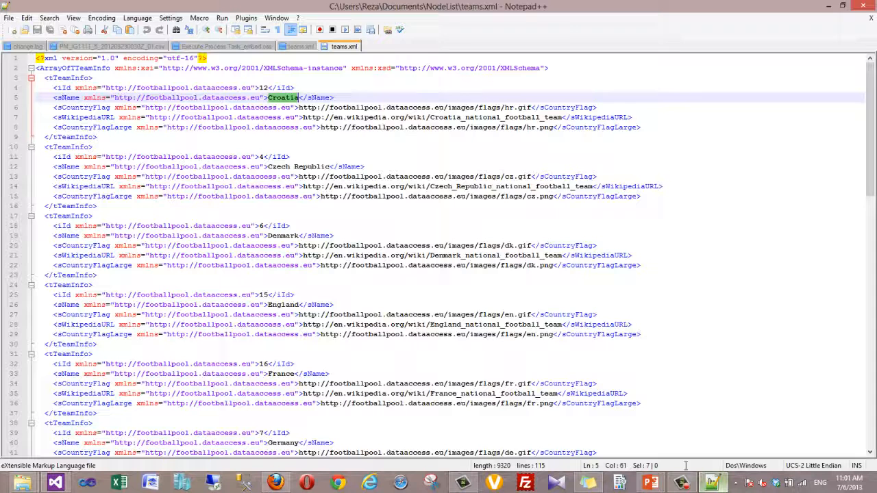
{"action": "left_click", "coordinate": [31, 78]}
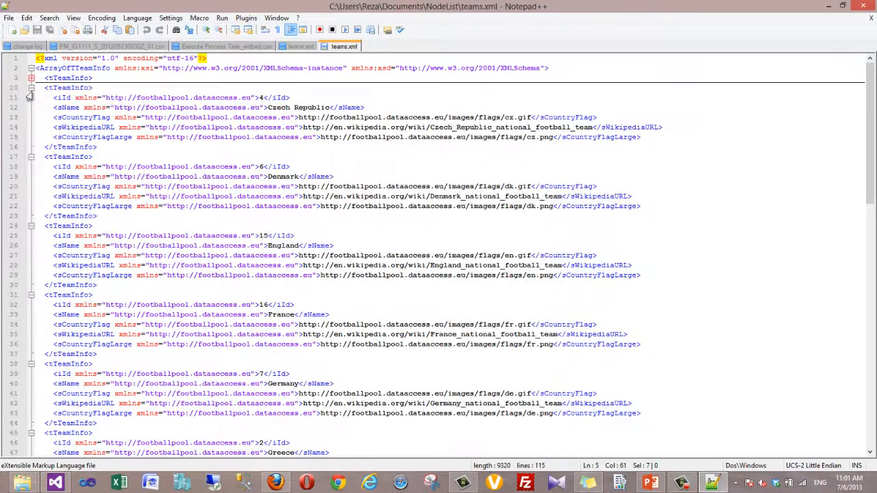
{"action": "left_click", "coordinate": [31, 88]}
{"action": "left_click", "coordinate": [31, 98]}
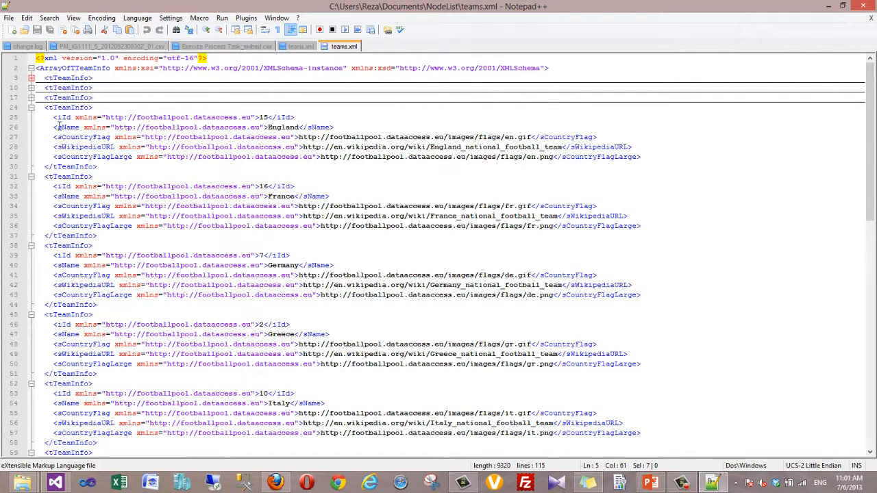
{"action": "left_click_drag", "start_coordinate": [59, 127], "coordinate": [81, 127]}
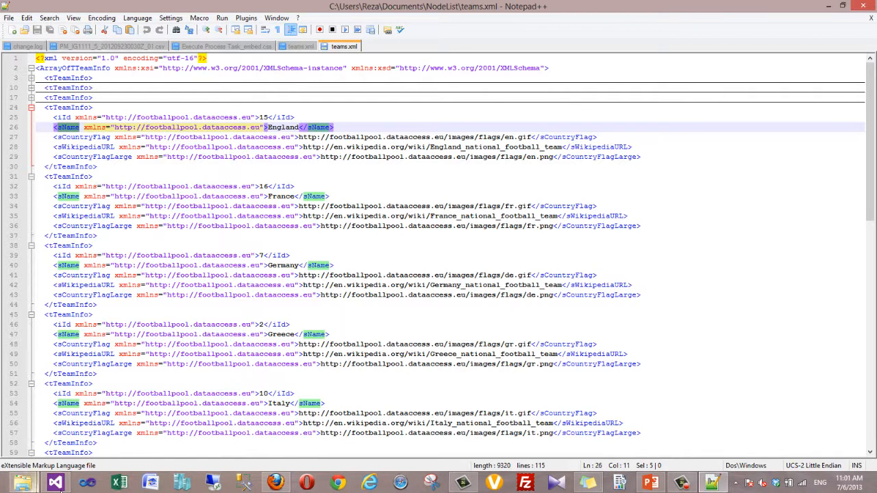
{"action": "left_click", "coordinate": [55, 483]}
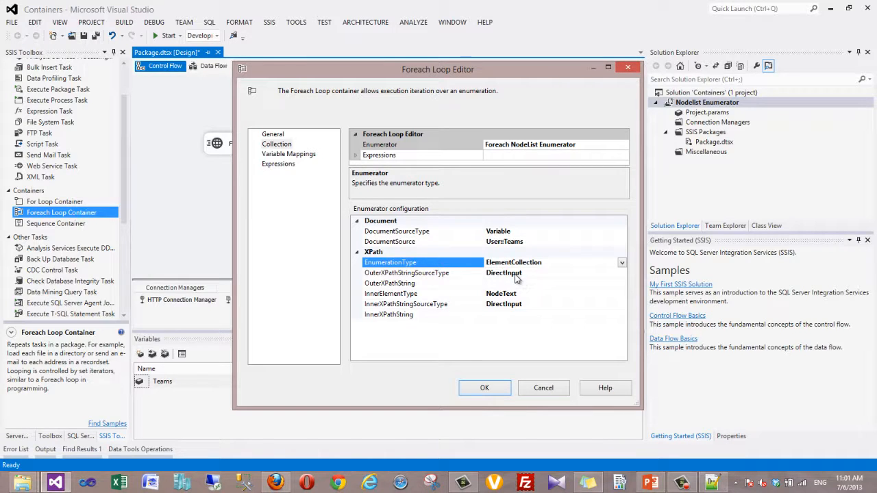
Make the enumerator's OuterXPathString ready for entry and copy the root element name ArrayOfTTeamInfo from teams.xml in Notepad++.
{"action": "left_click", "coordinate": [401, 274]}
{"action": "left_click", "coordinate": [401, 305]}
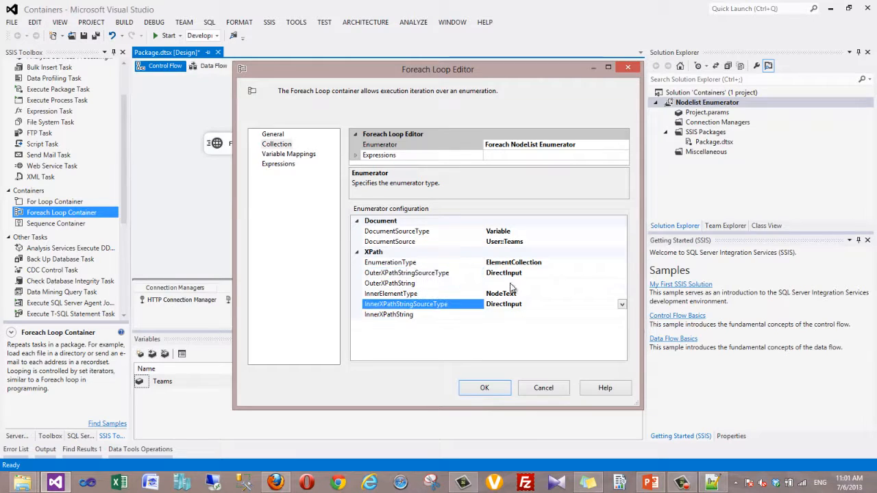
{"action": "left_click", "coordinate": [419, 274]}
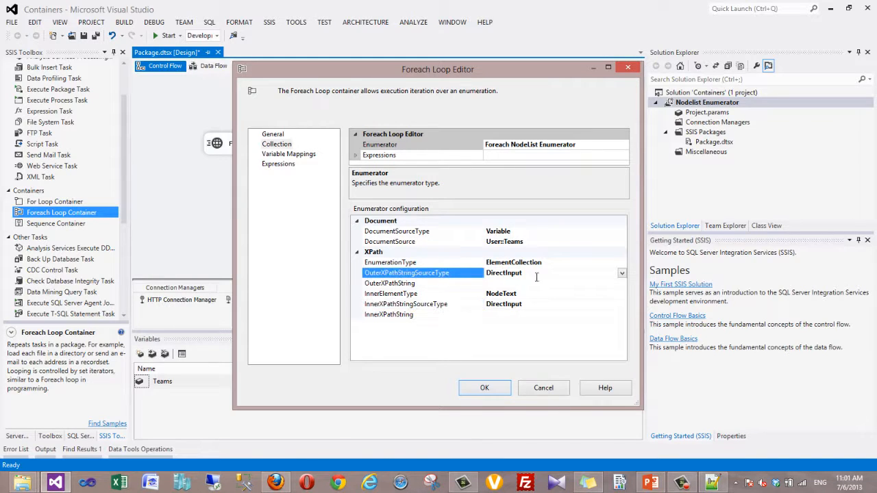
{"action": "left_click", "coordinate": [530, 283]}
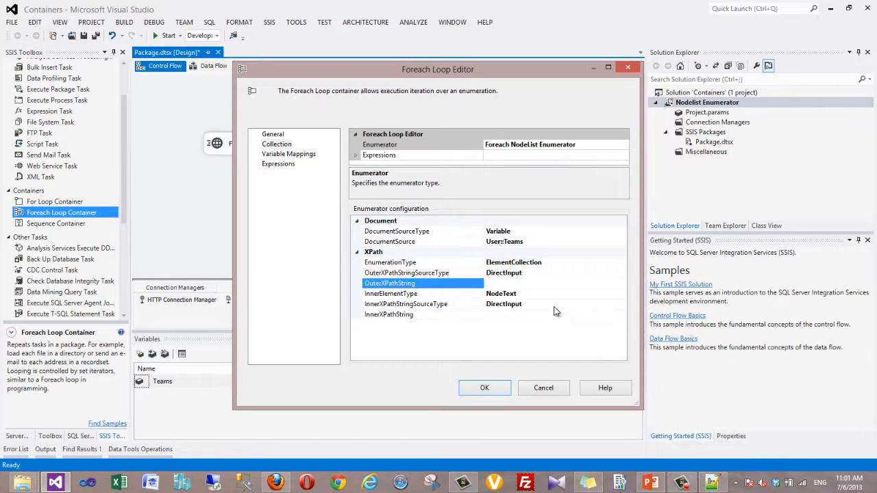
{"action": "left_click", "coordinate": [712, 482]}
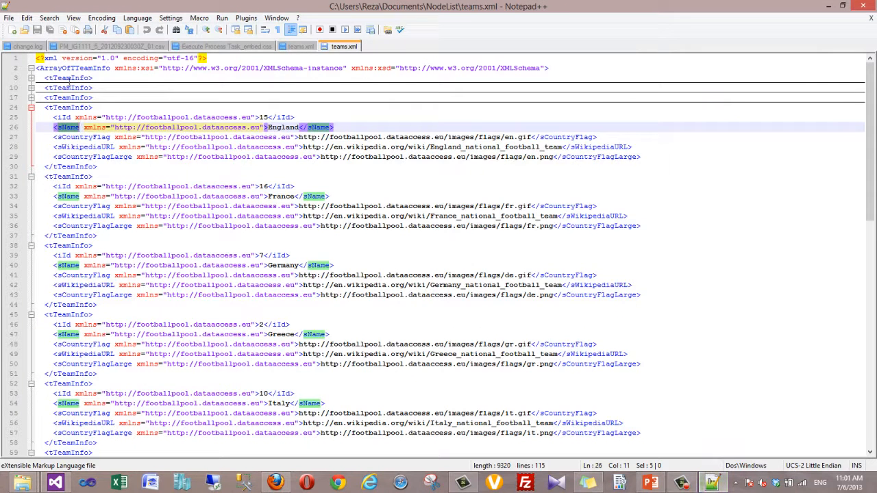
{"action": "left_click_drag", "start_coordinate": [36, 69], "coordinate": [110, 69]}
{"action": "key", "text": "ctrl+c"}
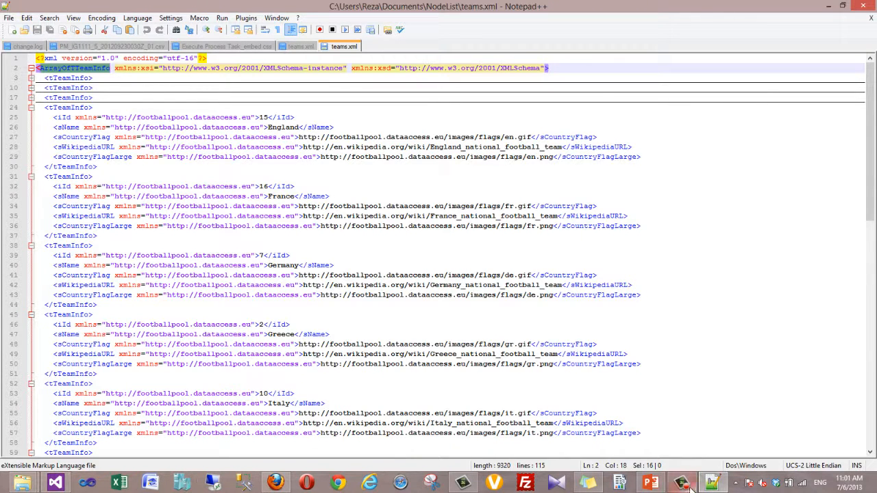
Return to Visual Studio and set the enumerator's OuterXPathString to /ArrayOfTTeamInfo/*.
{"action": "mouse_move", "coordinate": [691, 487]}
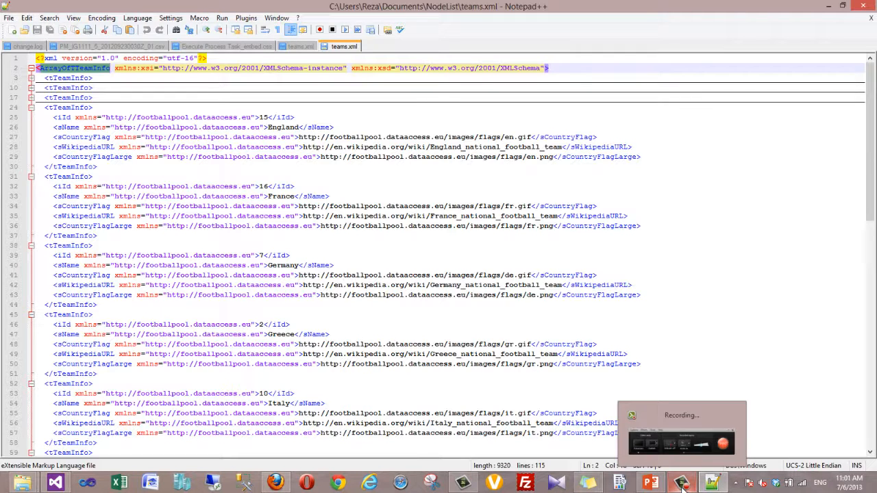
{"action": "left_click", "coordinate": [55, 483]}
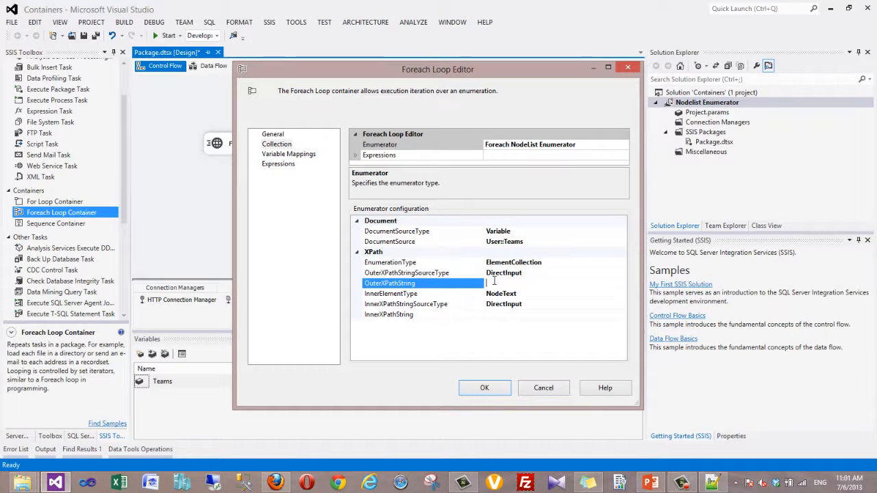
{"action": "type", "text": "/"}
{"action": "key", "text": "ctrl+v"}
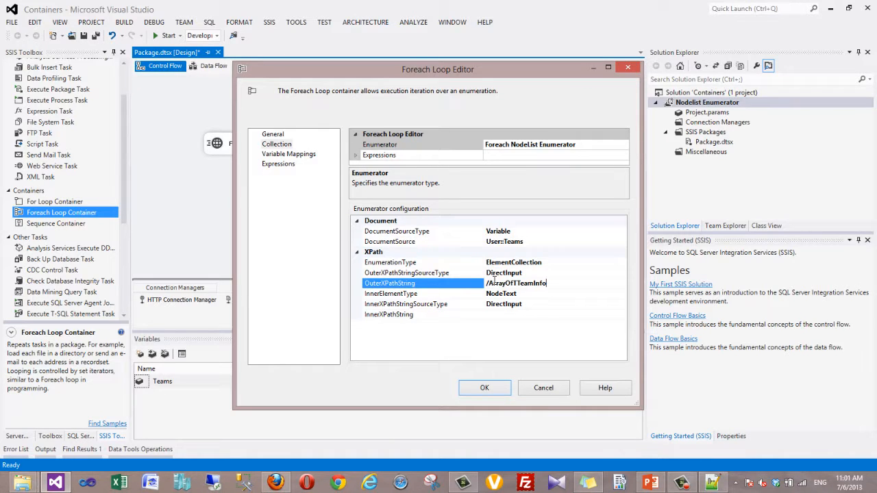
{"action": "type", "text": "/*"}
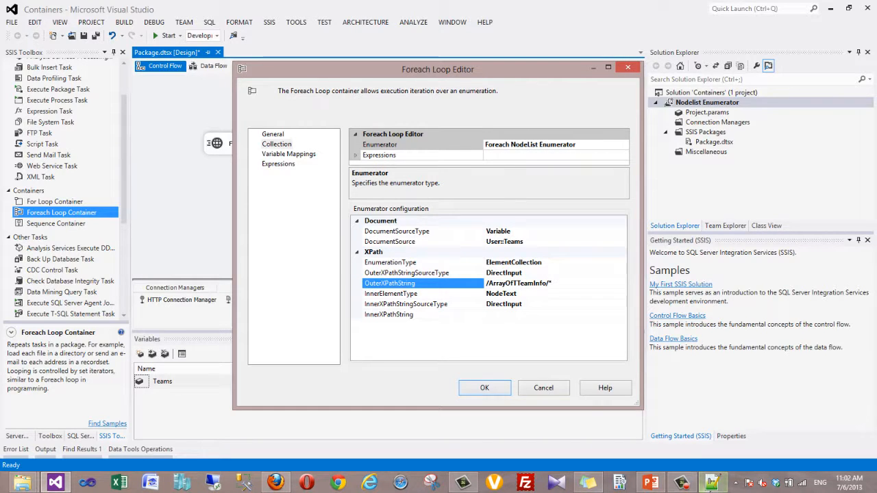
Examine the child elements of the England tTeamInfo node in teams.xml in Notepad++ and return to Visual Studio.
{"action": "left_click", "coordinate": [712, 483]}
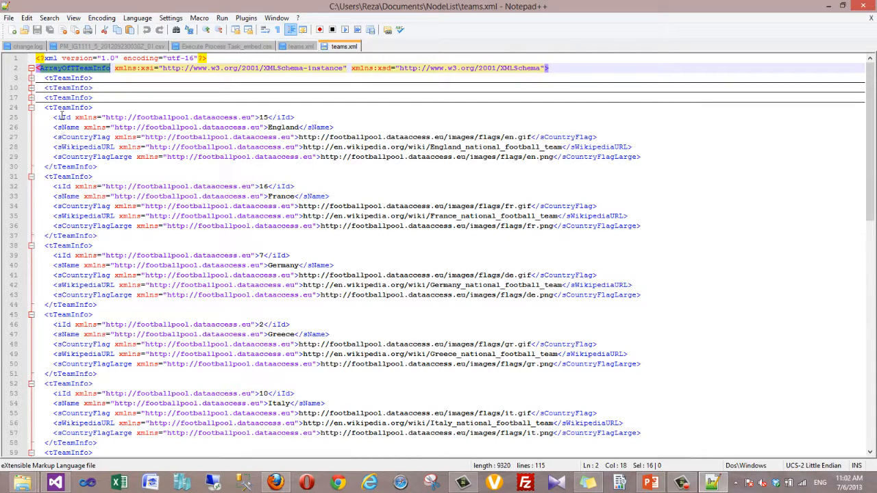
{"action": "left_click", "coordinate": [52, 157]}
{"action": "left_click", "coordinate": [52, 146]}
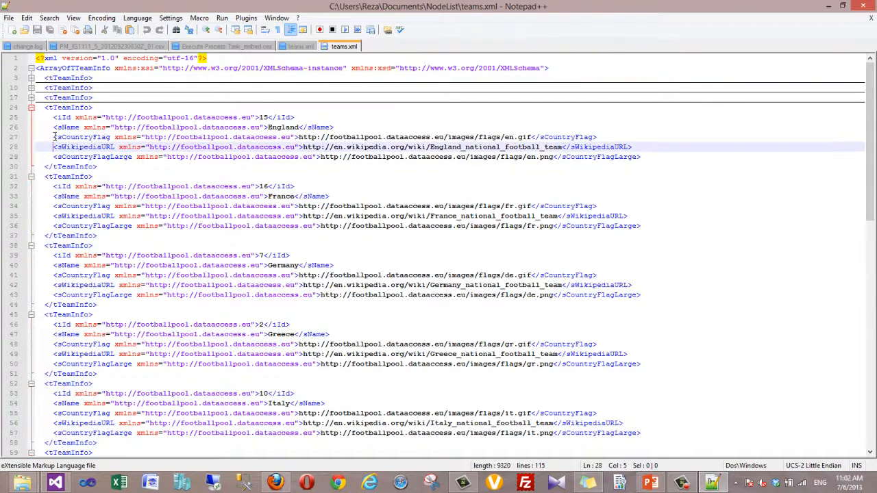
{"action": "left_click", "coordinate": [54, 136]}
{"action": "left_click", "coordinate": [51, 120]}
{"action": "left_click", "coordinate": [60, 128]}
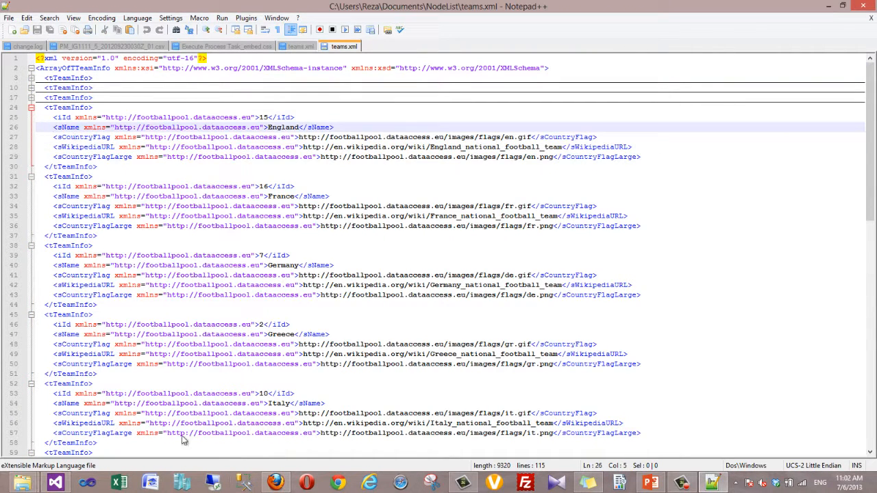
{"action": "left_click", "coordinate": [55, 482]}
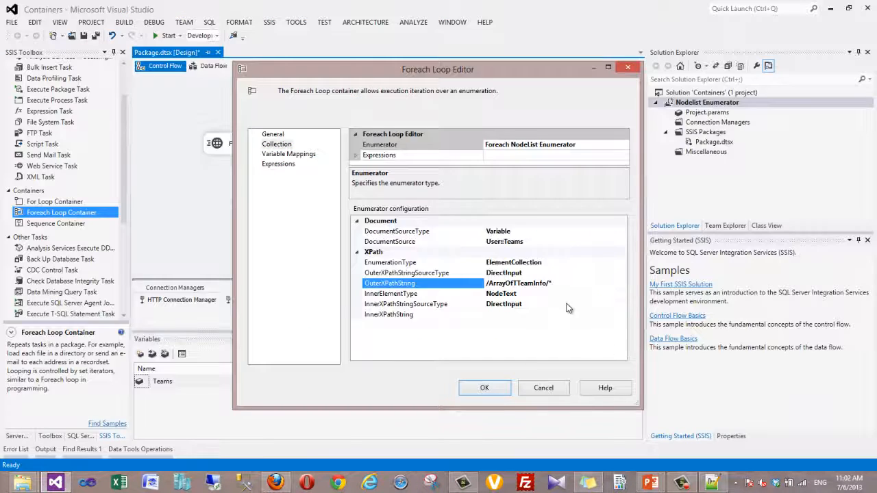
Set the enumerator's InnerXPathString to *, with NodeText as the inner element type.
{"action": "left_click", "coordinate": [546, 294]}
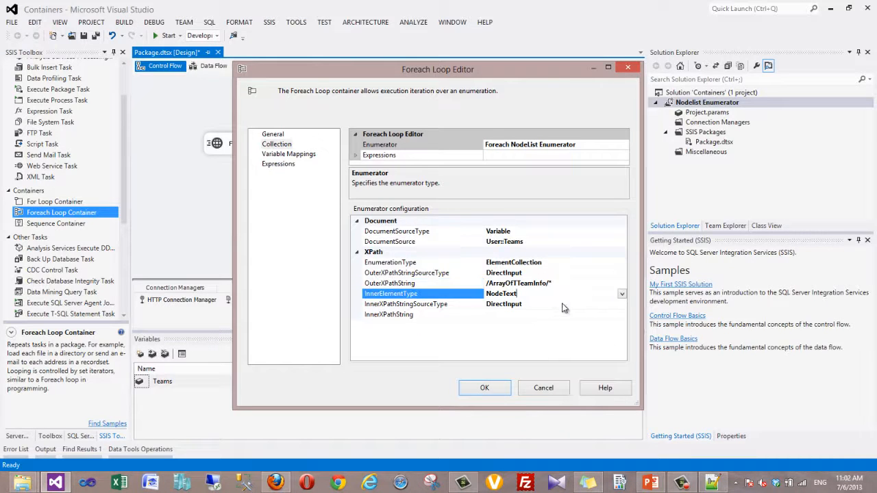
{"action": "left_click", "coordinate": [602, 316]}
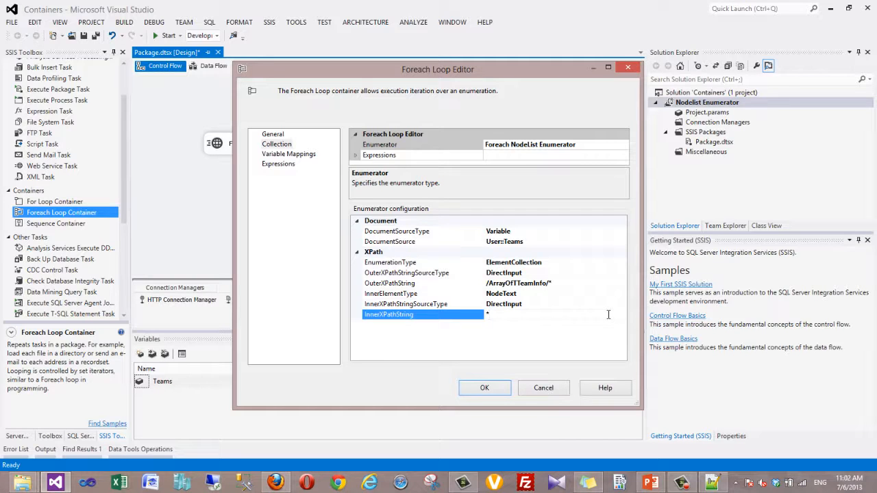
{"action": "left_click", "coordinate": [559, 306]}
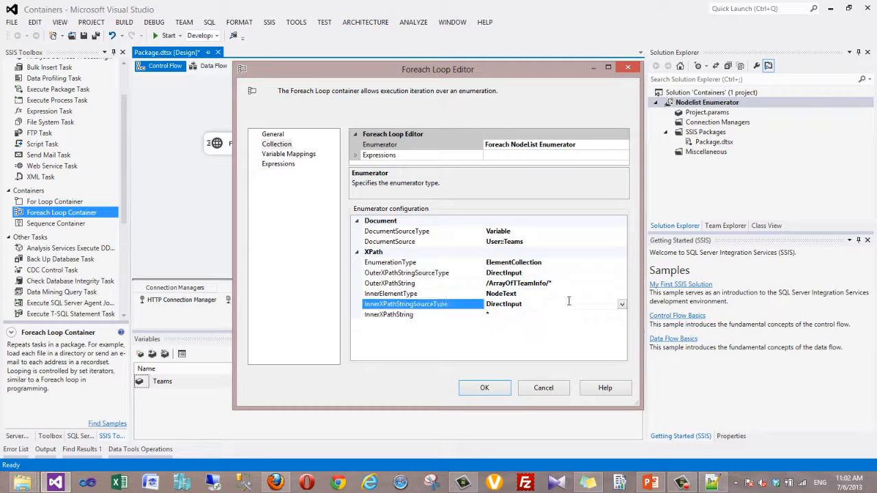
Examine the options offered for the enumerator's InnerXPathStringSourceType and InnerElementType.
{"action": "left_click", "coordinate": [533, 298]}
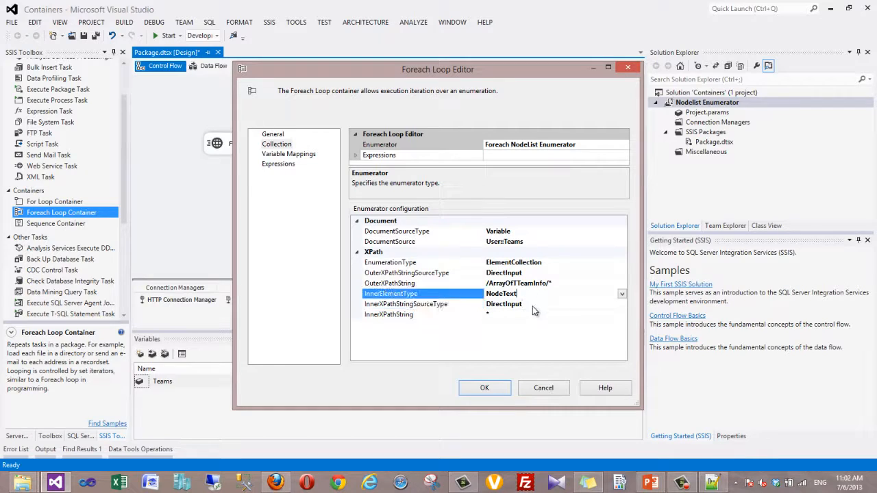
{"action": "left_click", "coordinate": [435, 306]}
{"action": "left_click", "coordinate": [622, 305]}
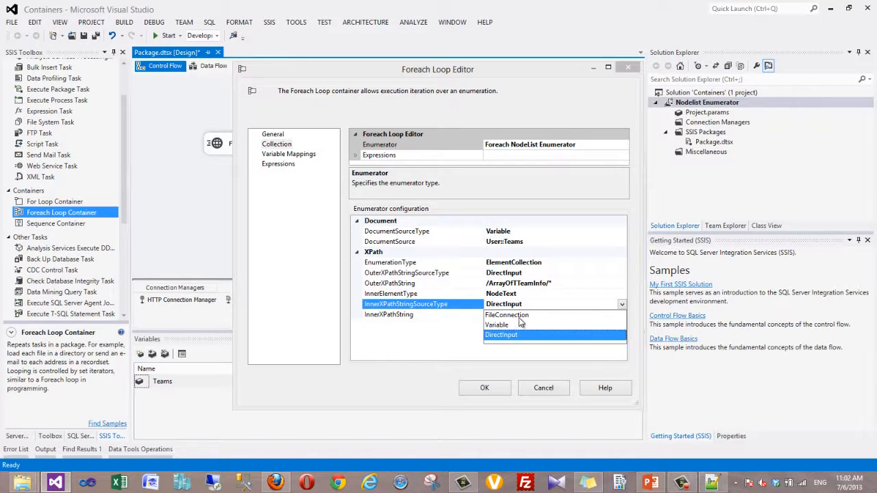
{"action": "left_click", "coordinate": [448, 339]}
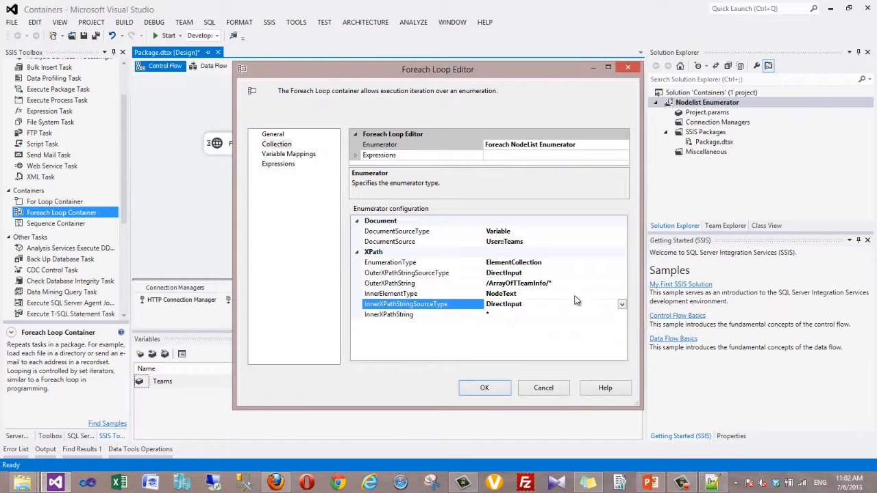
{"action": "left_click", "coordinate": [553, 295]}
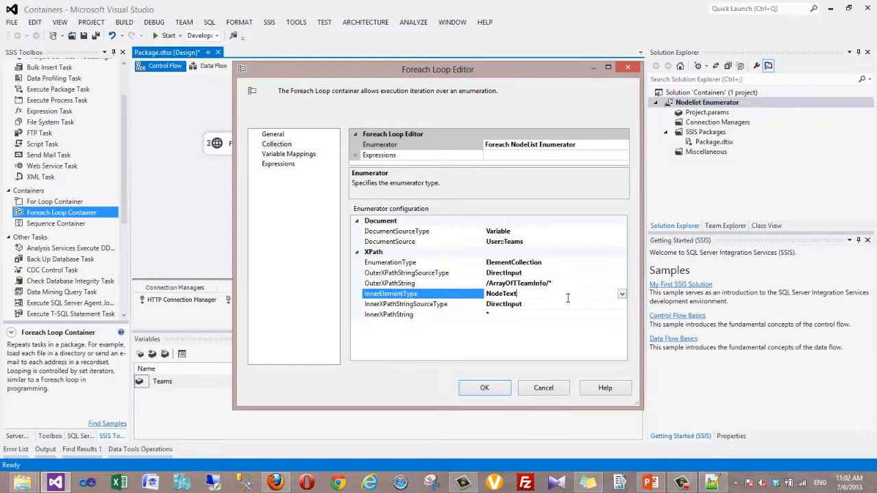
{"action": "left_click", "coordinate": [622, 294]}
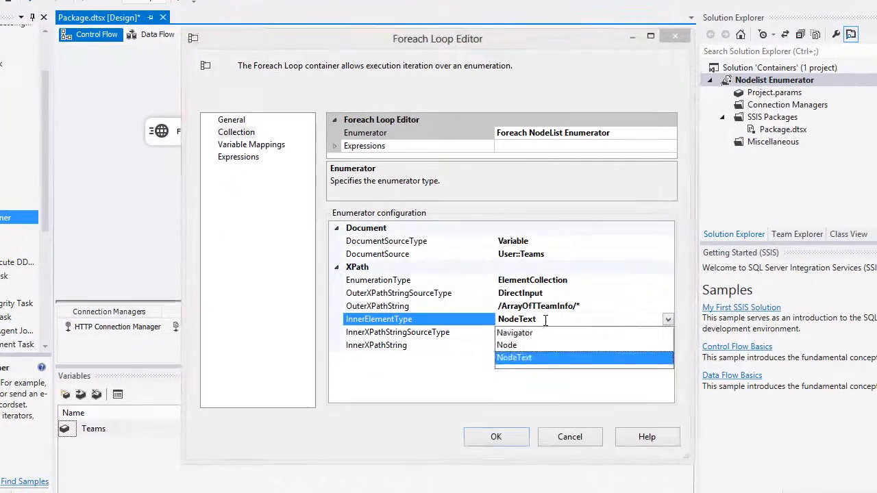
{"action": "left_click", "coordinate": [525, 294]}
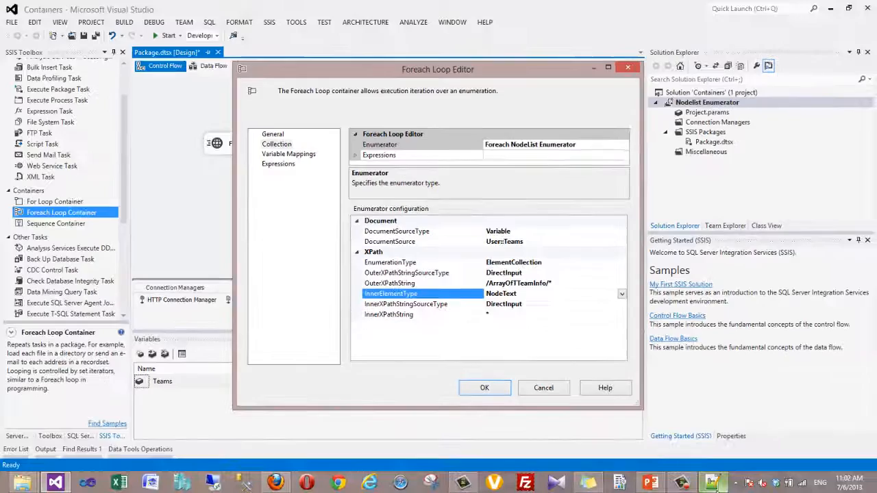
Switch to Notepad++ and examine the text values and order of the child elements in England's tTeamInfo node in teams.xml.
{"action": "left_click", "coordinate": [713, 482]}
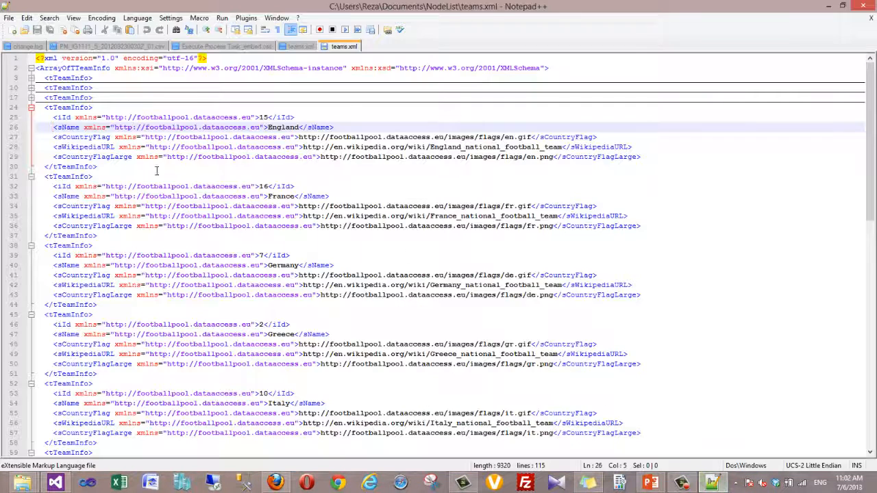
{"action": "double_click", "coordinate": [277, 129]}
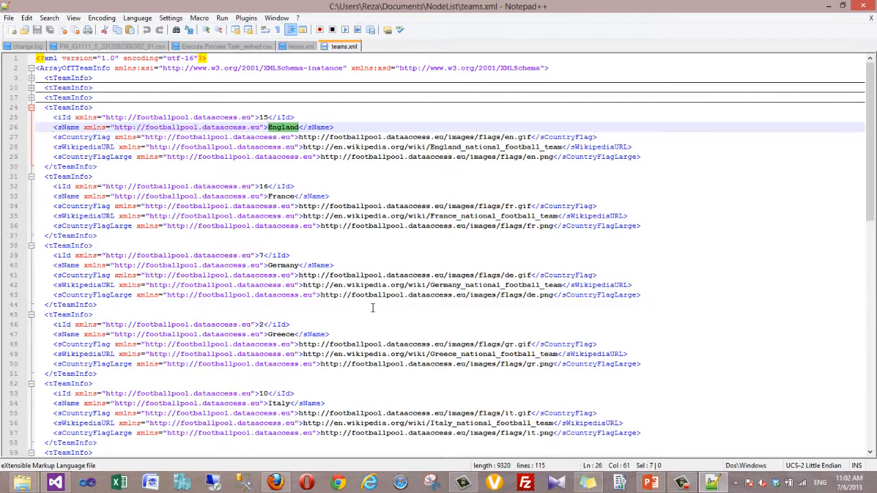
{"action": "left_click", "coordinate": [56, 483]}
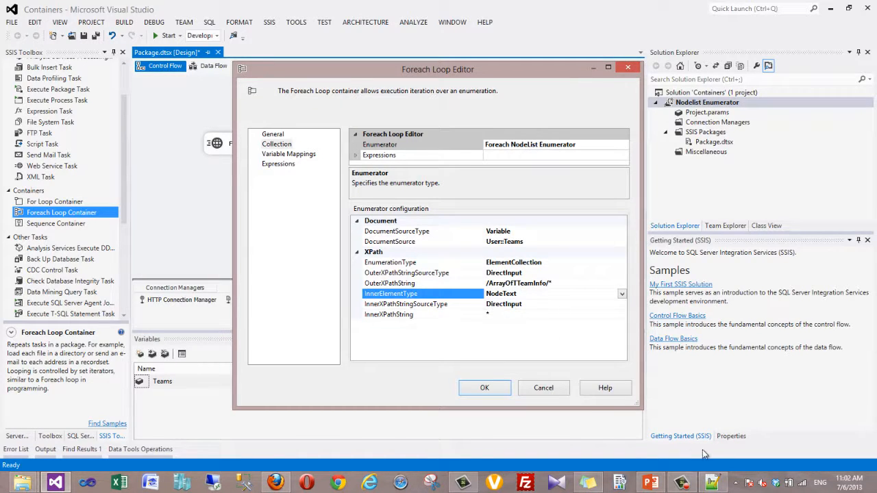
{"action": "left_click", "coordinate": [713, 483]}
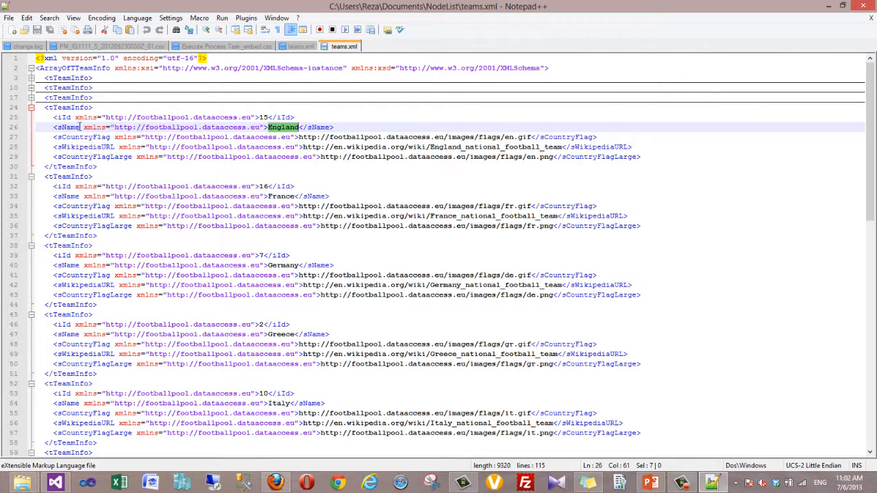
{"action": "left_click_drag", "start_coordinate": [54, 117], "coordinate": [645, 159]}
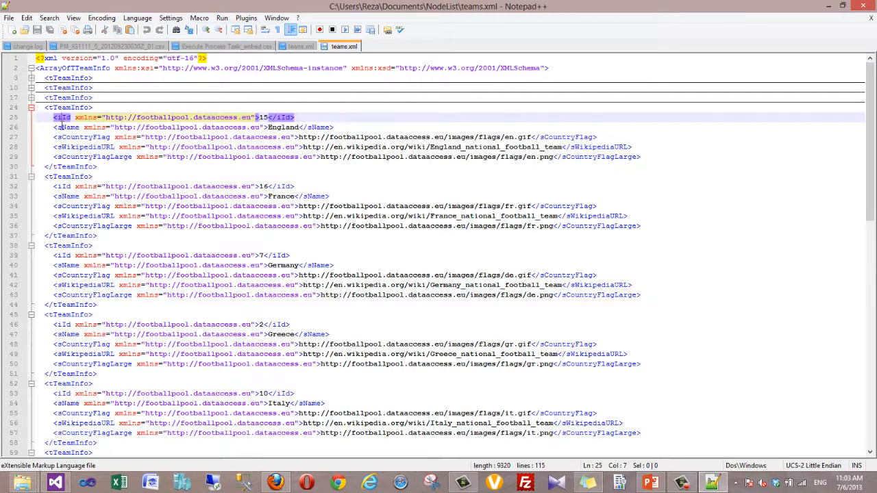
{"action": "left_click", "coordinate": [64, 126]}
{"action": "left_click", "coordinate": [67, 137]}
{"action": "left_click", "coordinate": [68, 118]}
{"action": "left_click", "coordinate": [66, 127]}
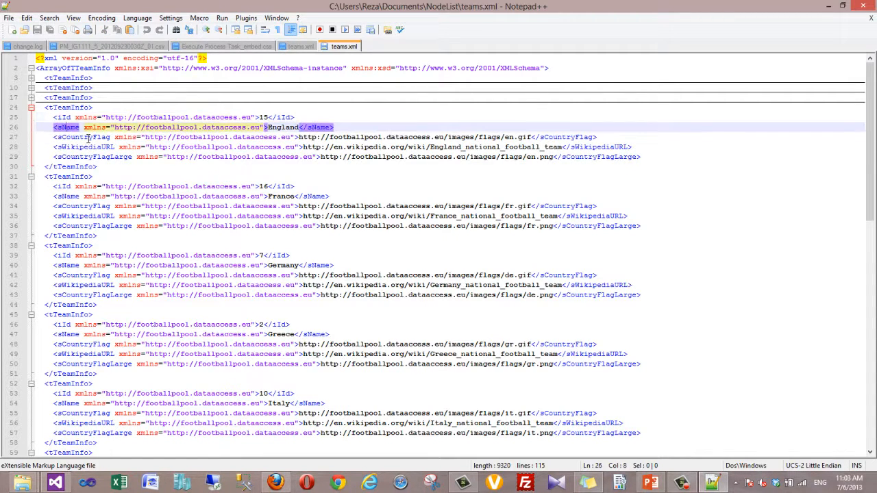
{"action": "left_click", "coordinate": [72, 117]}
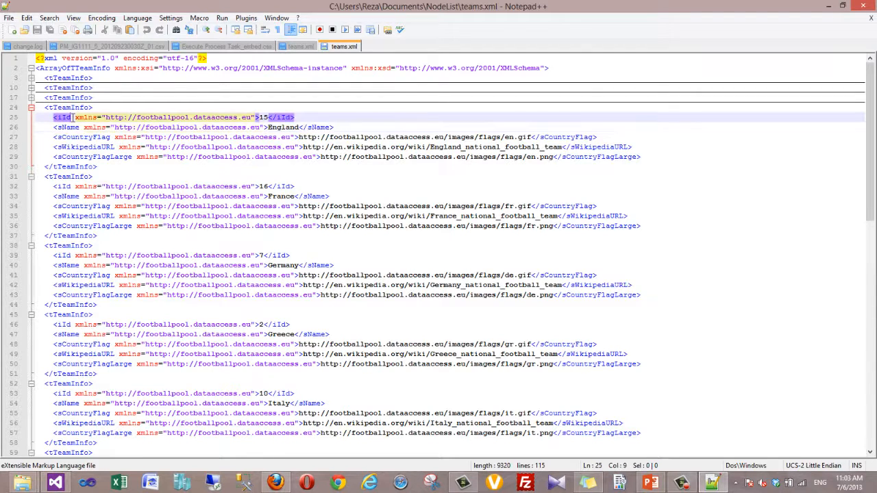
{"action": "left_click", "coordinate": [68, 128]}
{"action": "double_click", "coordinate": [68, 127]}
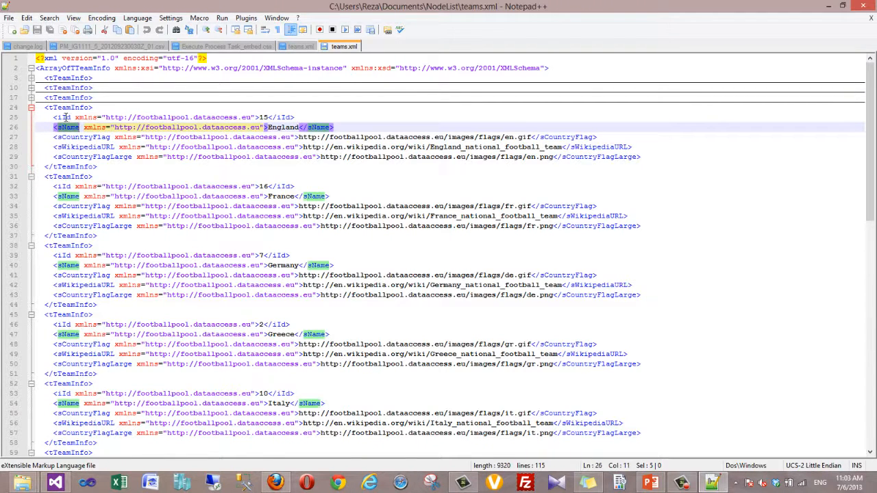
{"action": "left_click", "coordinate": [66, 117]}
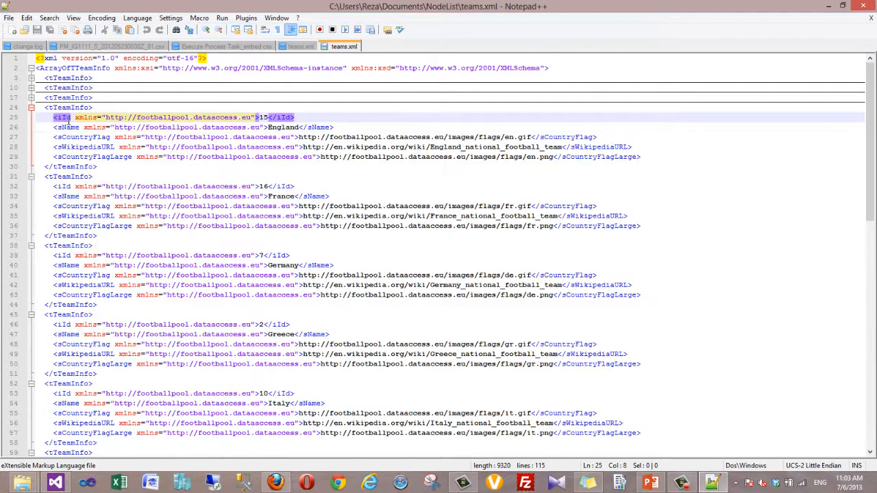
Return to Visual Studio and map a new package-level String variable named ID to collection index 0 of the Foreach loop.
{"action": "left_click", "coordinate": [55, 482]}
{"action": "left_click", "coordinate": [286, 155]}
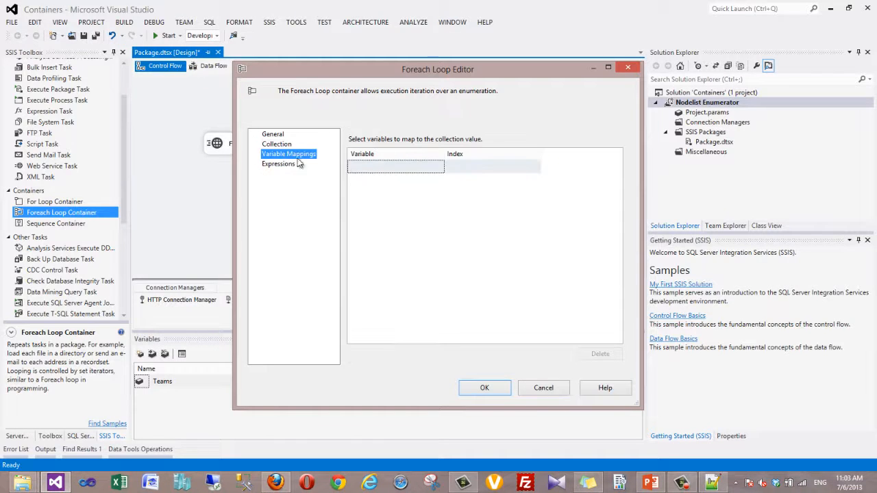
{"action": "left_click", "coordinate": [441, 172]}
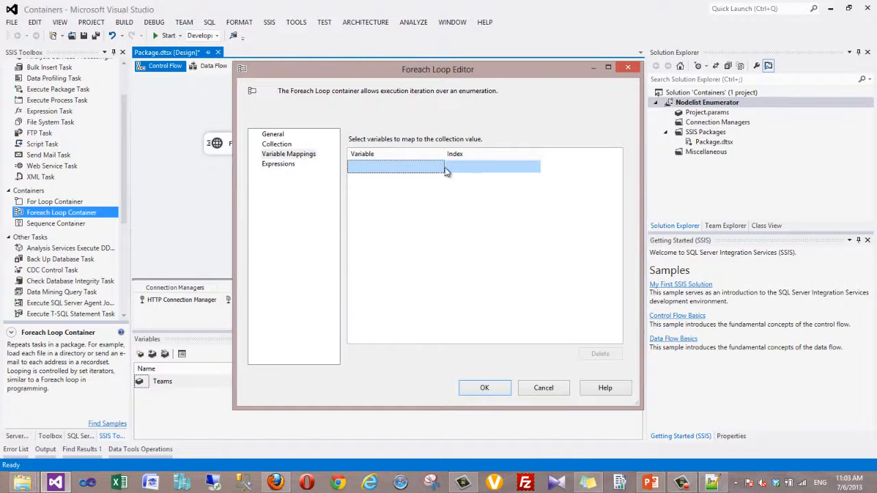
{"action": "left_click_drag", "start_coordinate": [443, 154], "coordinate": [487, 162]}
{"action": "left_click", "coordinate": [485, 167]}
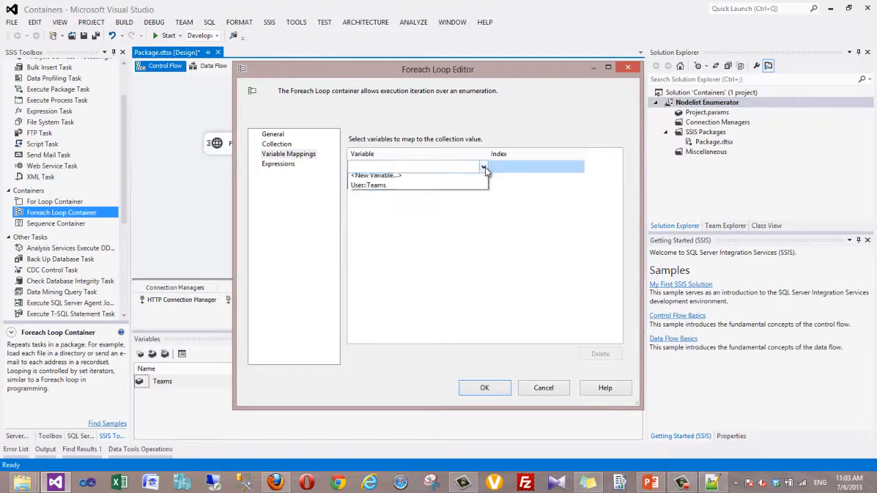
{"action": "left_click", "coordinate": [399, 180]}
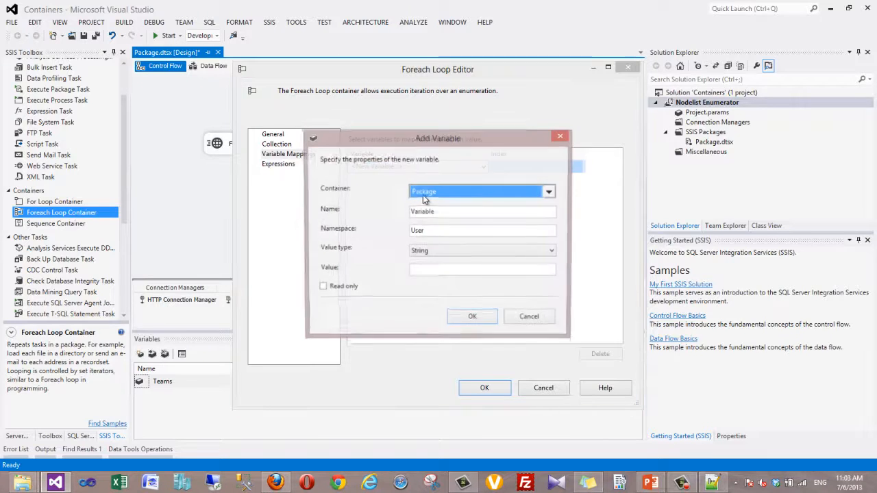
{"action": "double_click", "coordinate": [453, 217]}
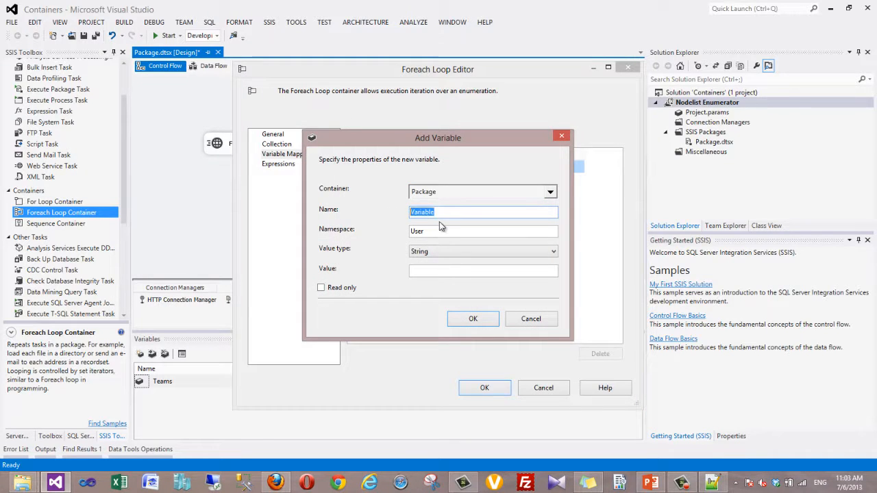
{"action": "type", "text": "ID"}
{"action": "left_click", "coordinate": [473, 319]}
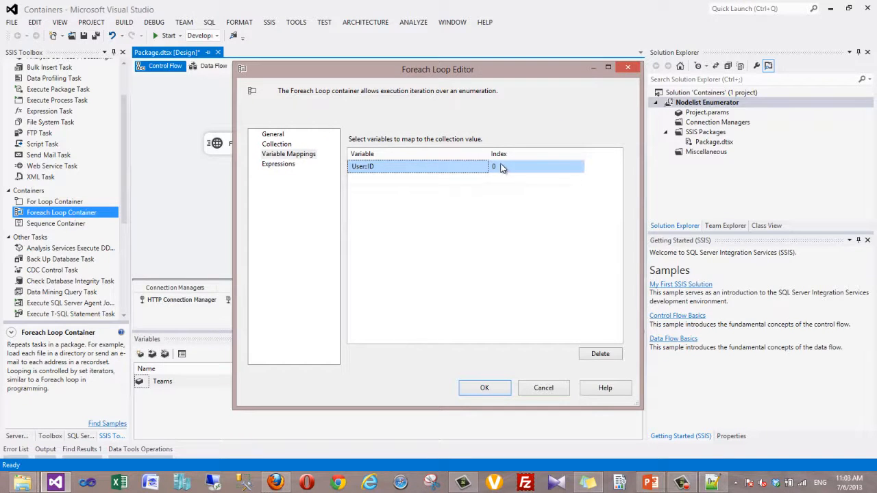
Check the element order in teams.xml, map a new String variable TeamName to index 1, and accept the Foreach loop settings.
{"action": "left_click", "coordinate": [712, 483]}
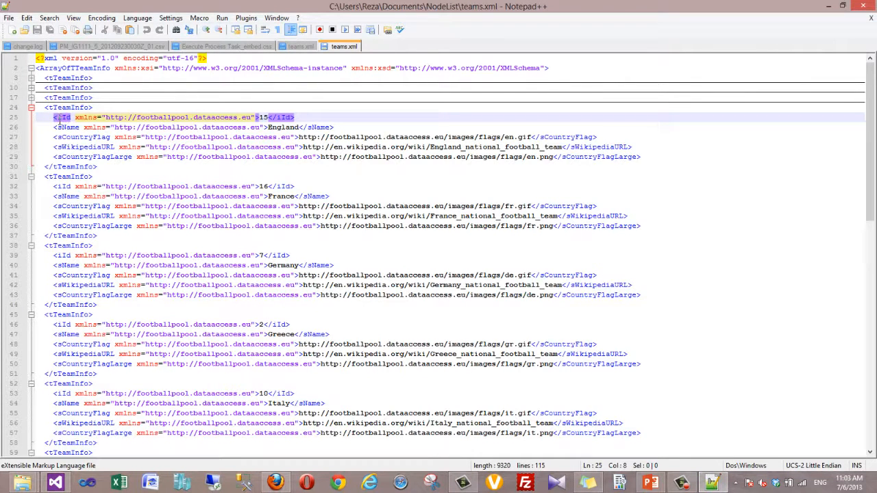
{"action": "left_click", "coordinate": [59, 485]}
{"action": "left_click", "coordinate": [472, 179]}
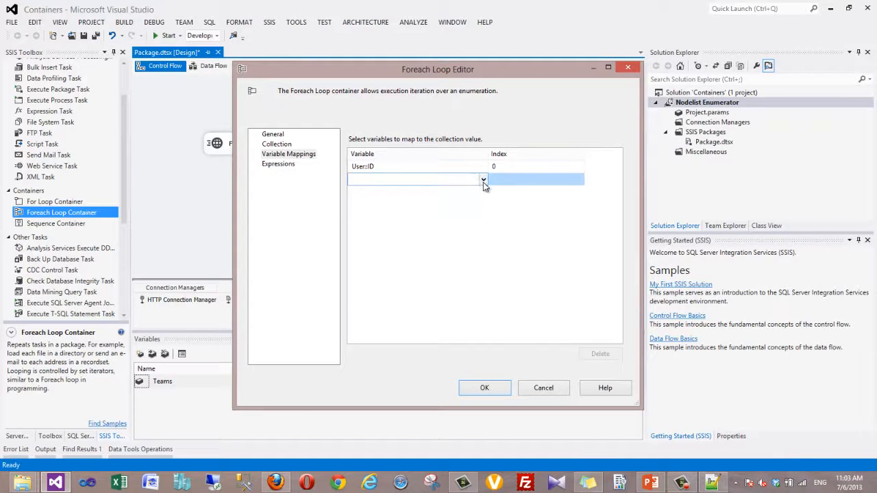
{"action": "left_click", "coordinate": [483, 179]}
{"action": "left_click", "coordinate": [368, 192]}
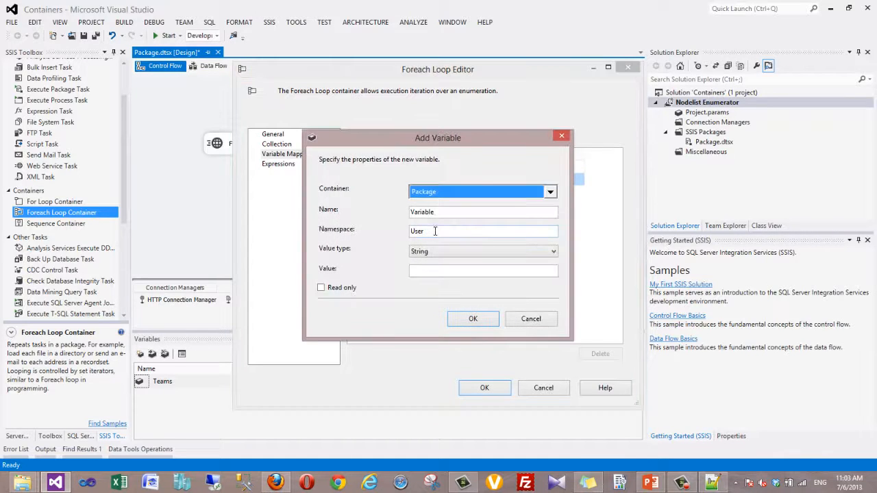
{"action": "left_click", "coordinate": [440, 211]}
{"action": "left_click_drag", "start_coordinate": [440, 211], "coordinate": [394, 217]}
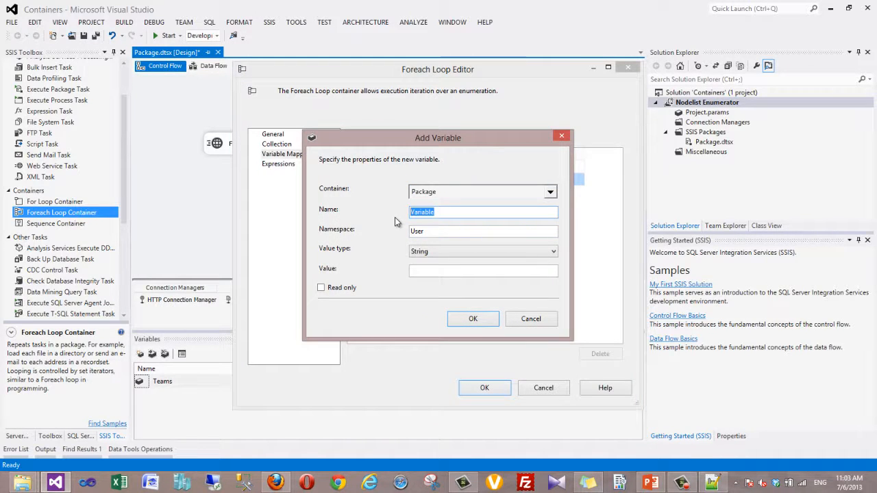
{"action": "type", "text": "Name"}
{"action": "type", "text": "Team"}
{"action": "left_click", "coordinate": [466, 320]}
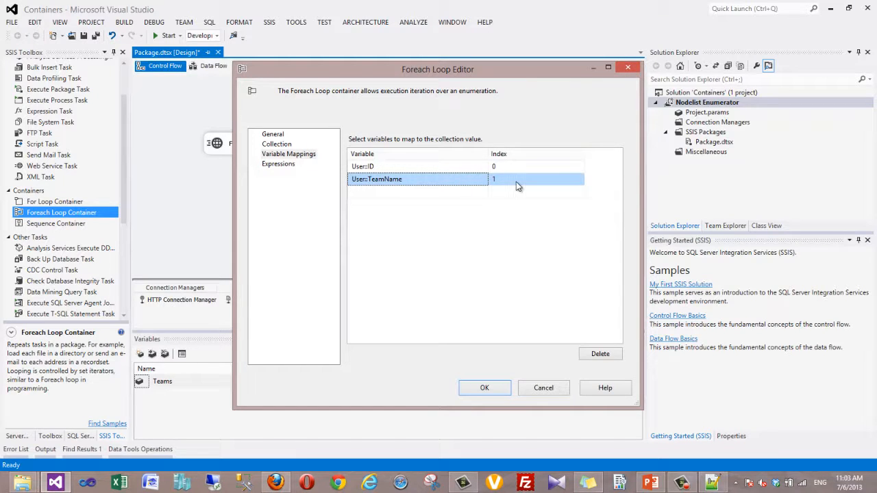
{"action": "left_click", "coordinate": [484, 387]}
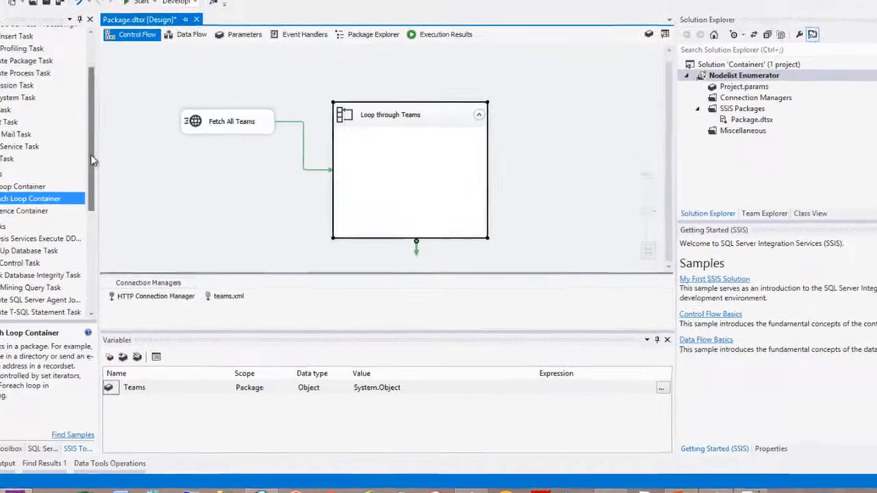
{"action": "scroll", "coordinate": [66, 141], "scroll_direction": "up", "scroll_amount": 1}
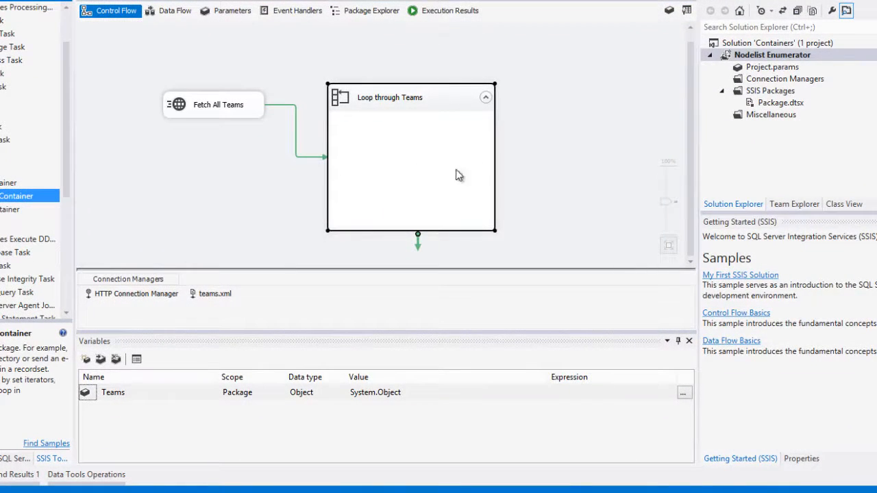
{"action": "left_click_drag", "start_coordinate": [70, 137], "coordinate": [67, 163]}
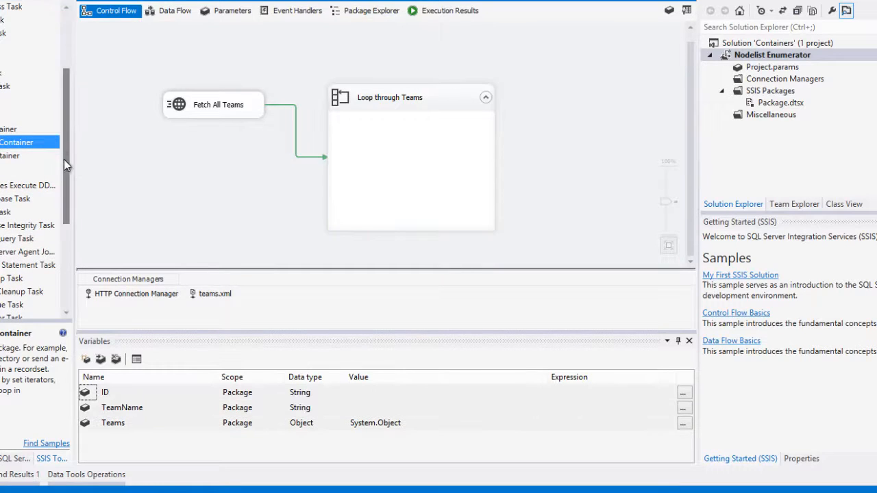
{"action": "left_click_drag", "start_coordinate": [64, 148], "coordinate": [64, 190]}
{"action": "right_click", "coordinate": [197, 206]}
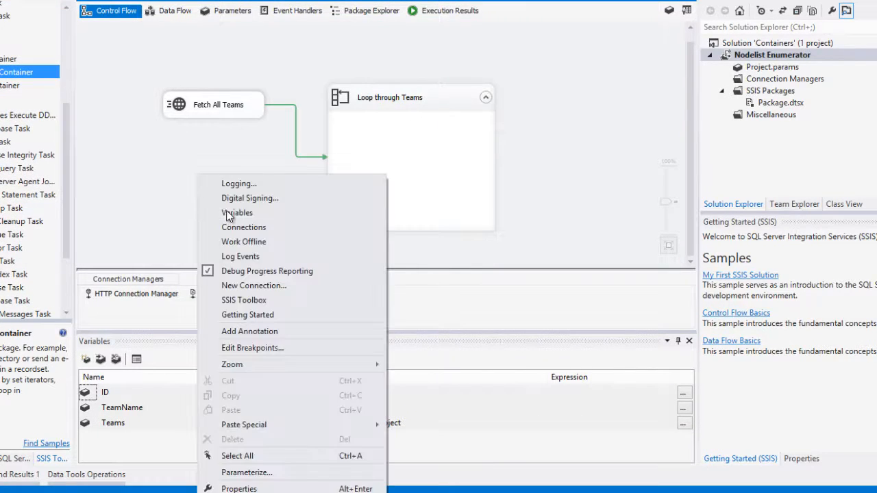
{"action": "left_click", "coordinate": [146, 221]}
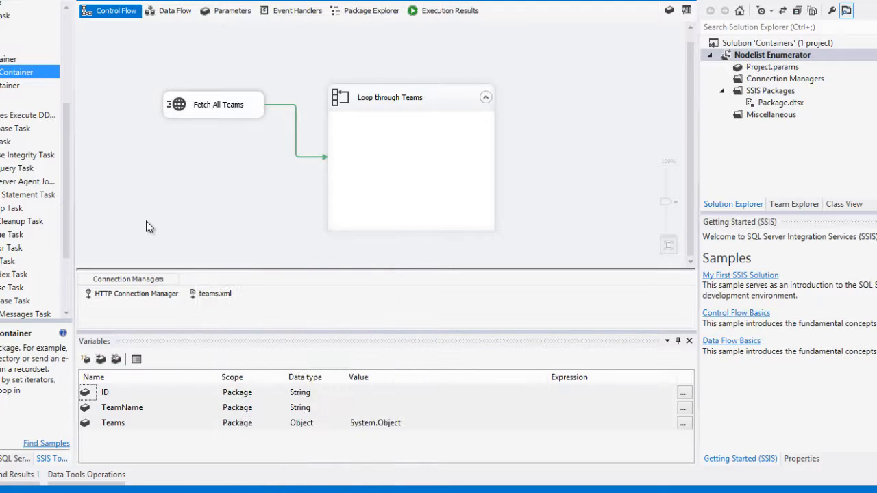
Add a package variable named DirectoryPath with the String data type.
{"action": "left_click", "coordinate": [86, 359]}
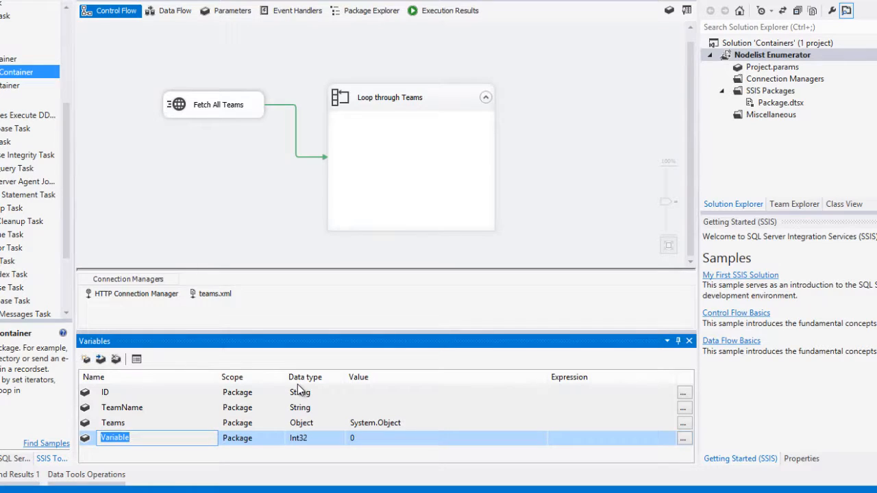
{"action": "type", "text": "DirectoryPath"}
{"action": "left_click", "coordinate": [336, 439]}
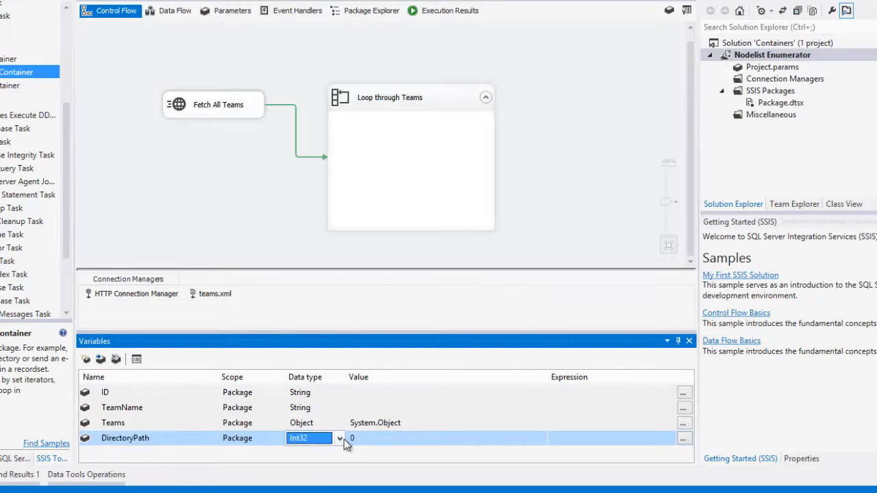
{"action": "left_click", "coordinate": [340, 439]}
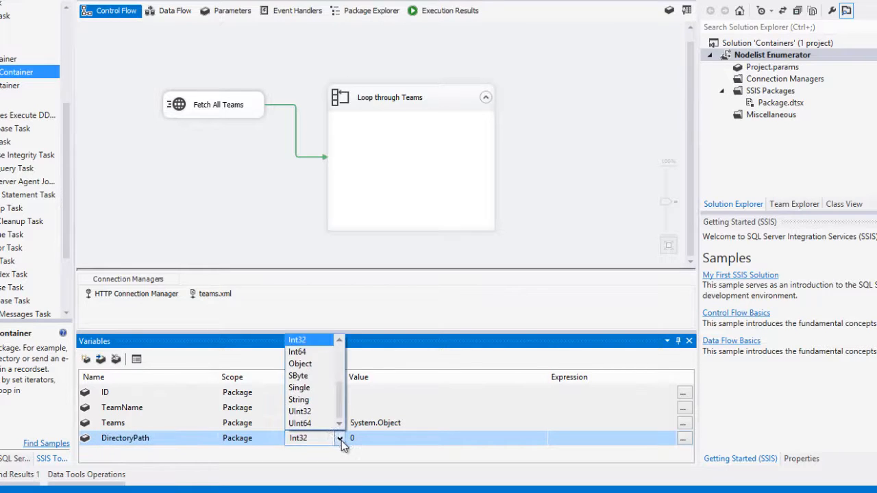
{"action": "left_click", "coordinate": [310, 401]}
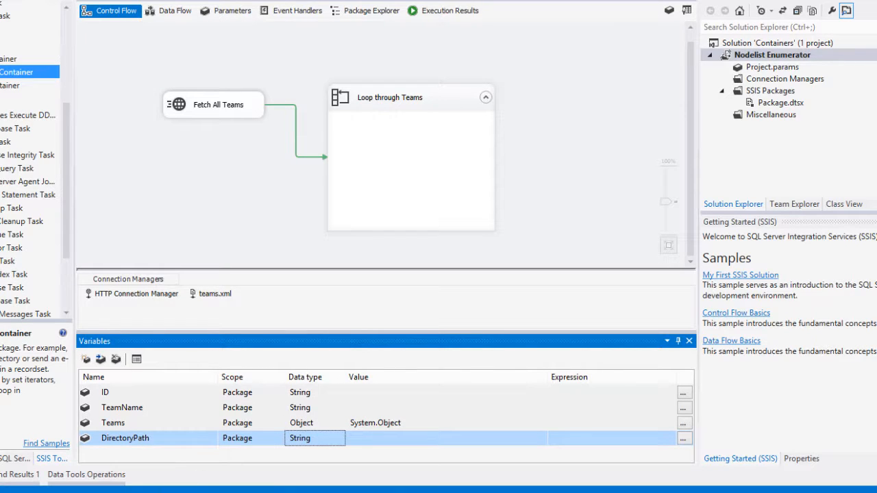
Switch to File Explorer and create a folder named Team Full Details inside the NodeList folder.
{"action": "mouse_move", "coordinate": [71, 479]}
{"action": "left_click", "coordinate": [127, 450]}
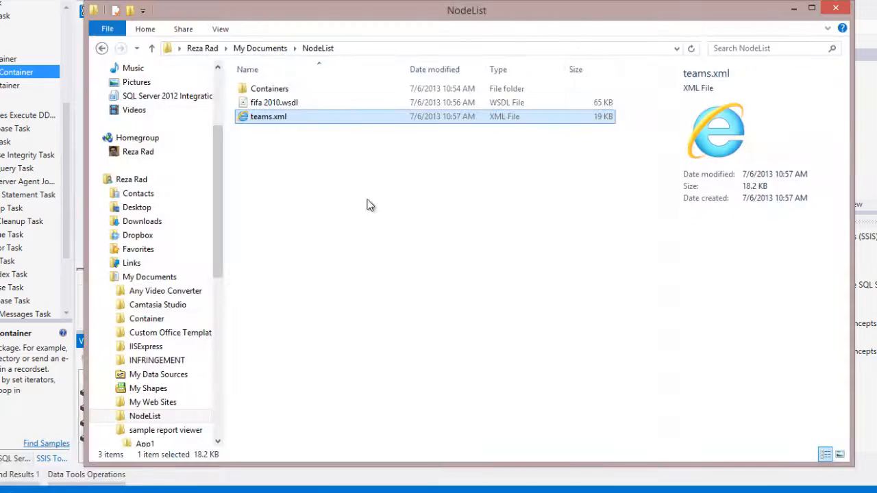
{"action": "right_click", "coordinate": [329, 208]}
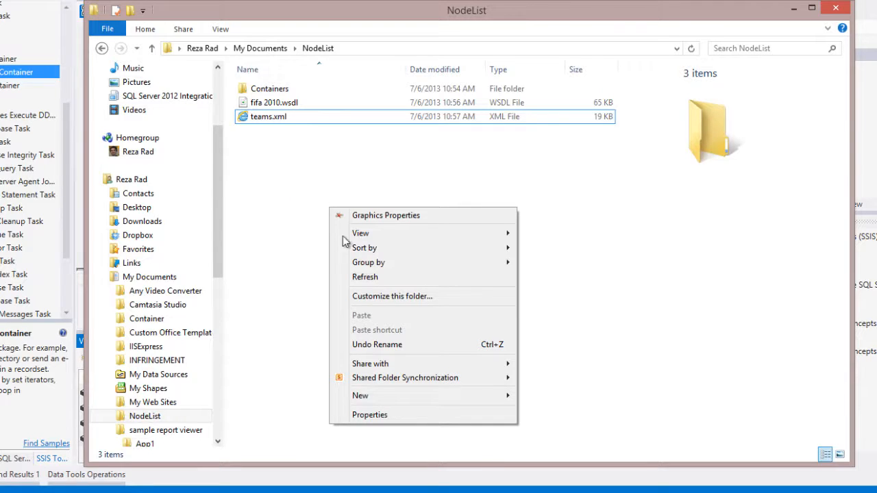
{"action": "mouse_move", "coordinate": [375, 395]}
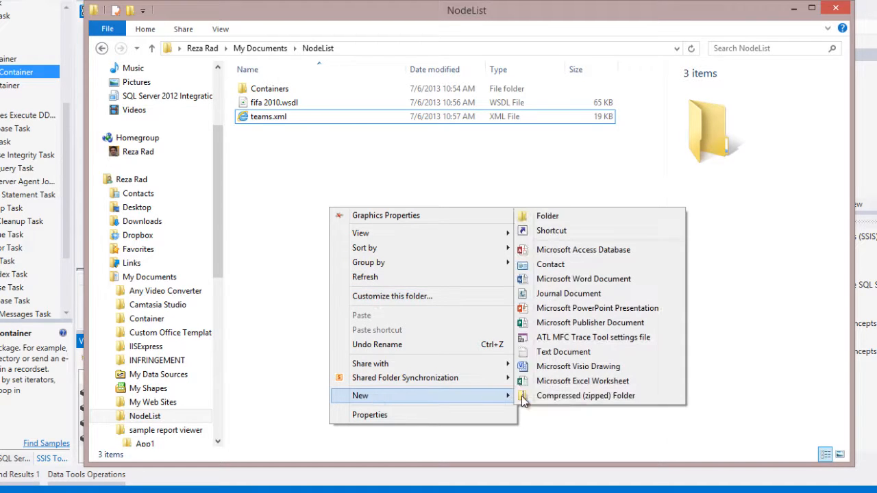
{"action": "left_click", "coordinate": [545, 216]}
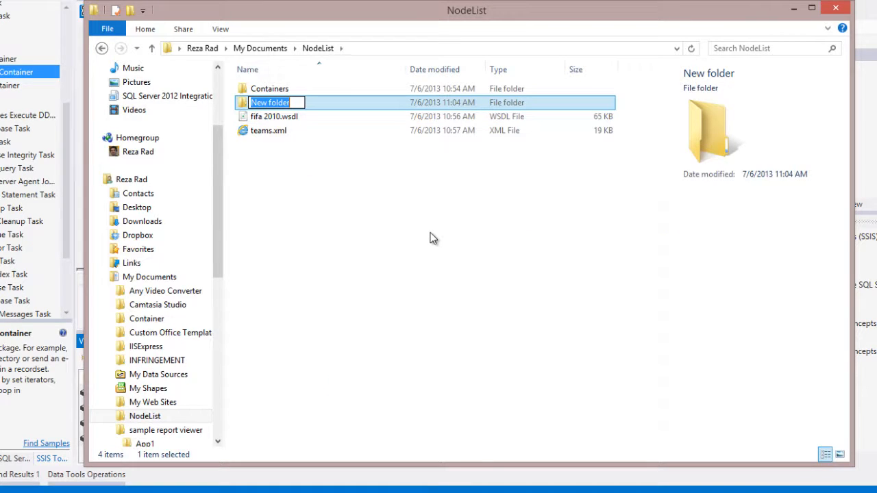
{"action": "type", "text": "Team Full"}
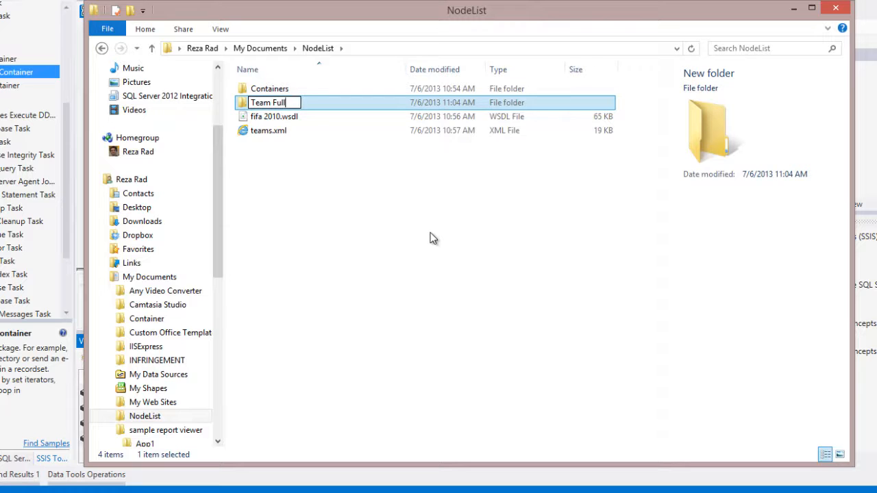
{"action": "type", "text": " Details"}
{"action": "key", "text": "Return"}
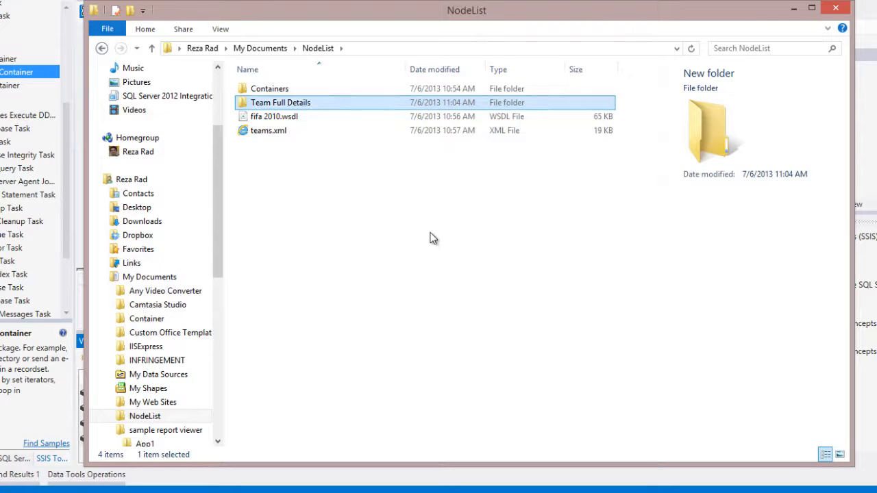
Copy the Team Full Details folder's full path and set it as the DirectoryPath variable's value in Visual Studio.
{"action": "key", "text": "Return"}
{"action": "left_click", "coordinate": [441, 49]}
{"action": "key", "text": "ctrl+c"}
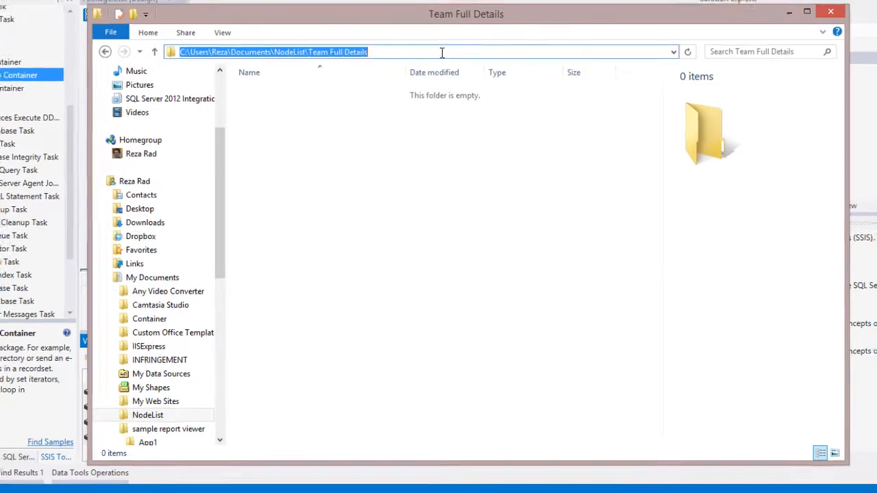
{"action": "left_click", "coordinate": [509, 24]}
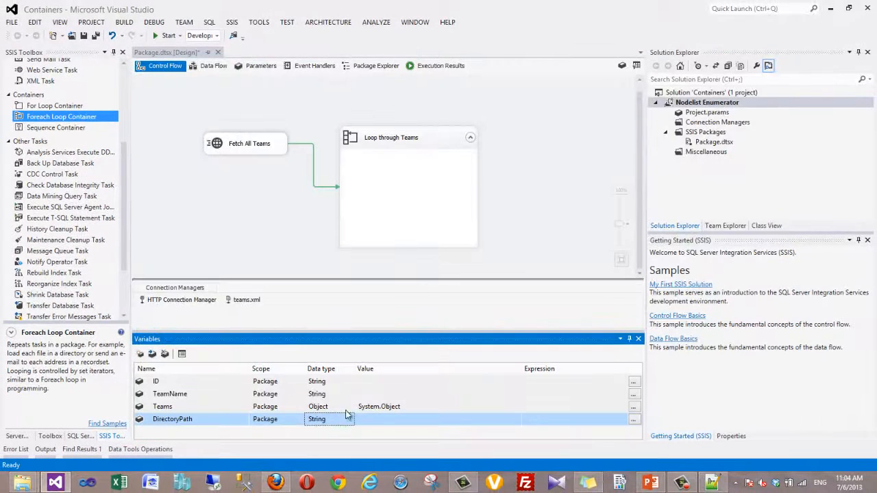
{"action": "left_click", "coordinate": [380, 419]}
{"action": "key", "text": "ctrl+v"}
{"action": "key", "text": "Return"}
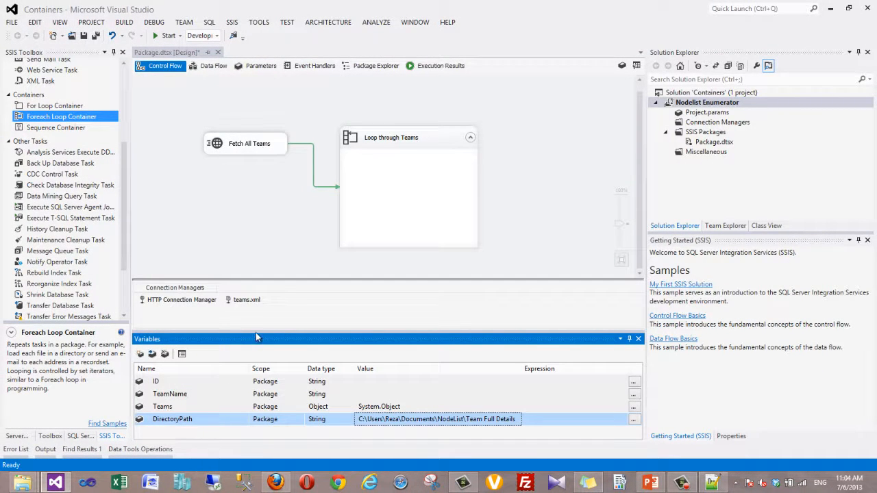
Add a package variable named FilePath with the String data type.
{"action": "left_click_drag", "start_coordinate": [255, 332], "coordinate": [263, 323]}
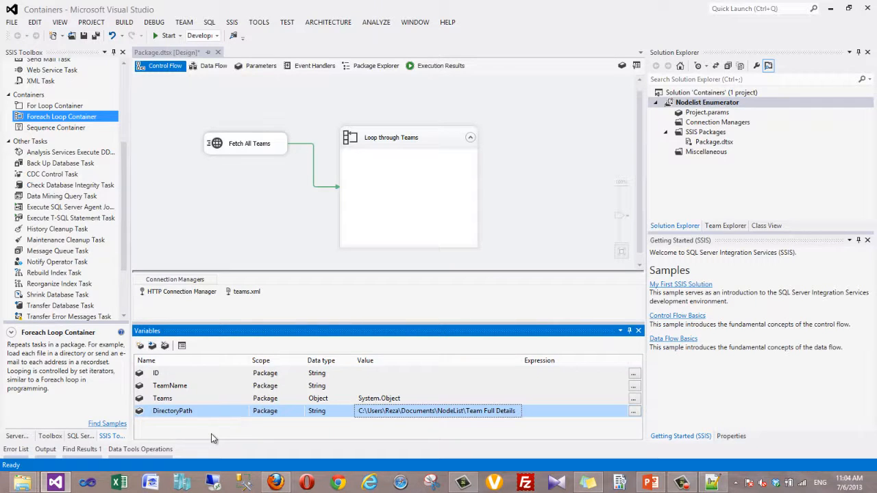
{"action": "left_click", "coordinate": [140, 345]}
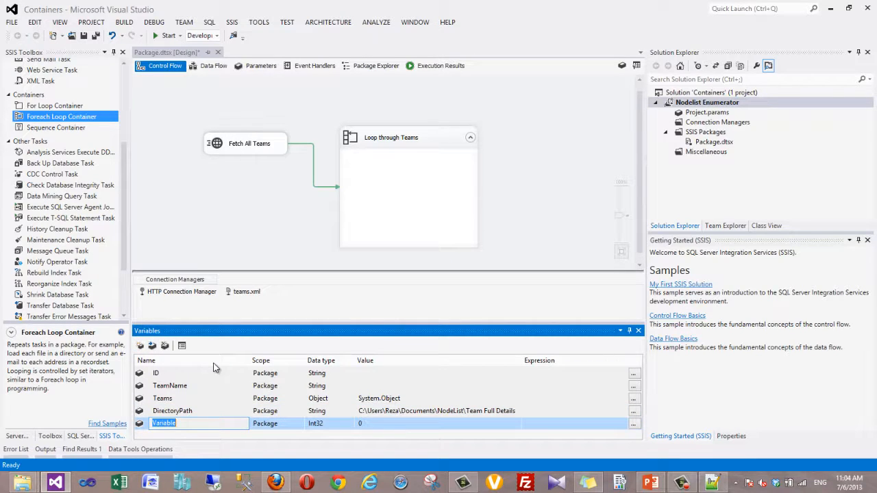
{"action": "type", "text": "Fi"}
{"action": "type", "text": "FilePath"}
{"action": "left_click", "coordinate": [333, 424]}
{"action": "left_click", "coordinate": [350, 425]}
{"action": "left_click", "coordinate": [322, 391]}
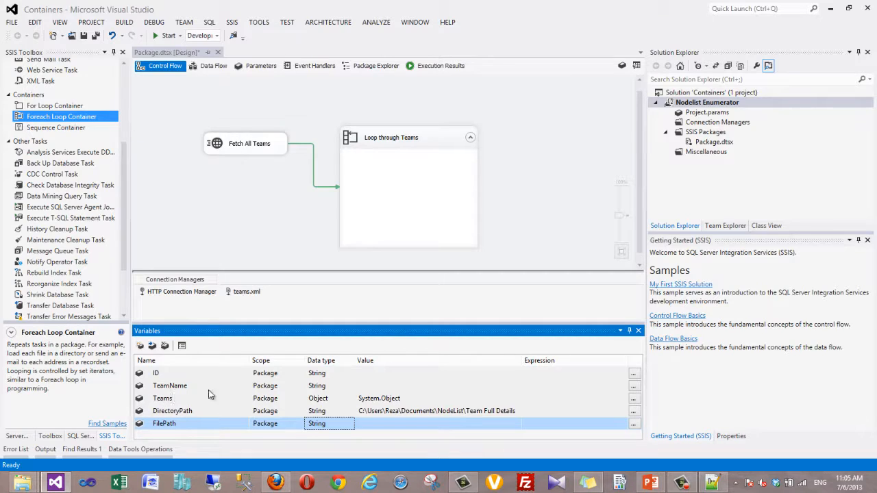
Add an Expression Task inside the Loop through Teams container.
{"action": "left_click", "coordinate": [399, 188]}
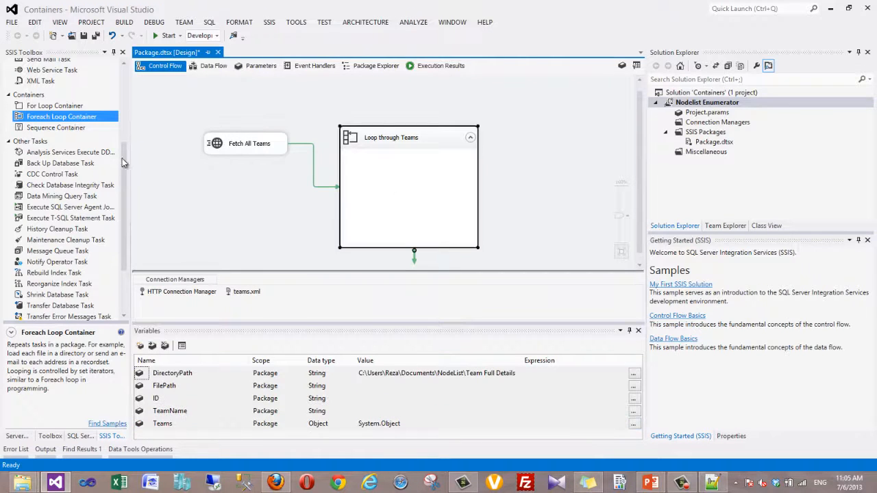
{"action": "left_click_drag", "start_coordinate": [124, 162], "coordinate": [124, 100]}
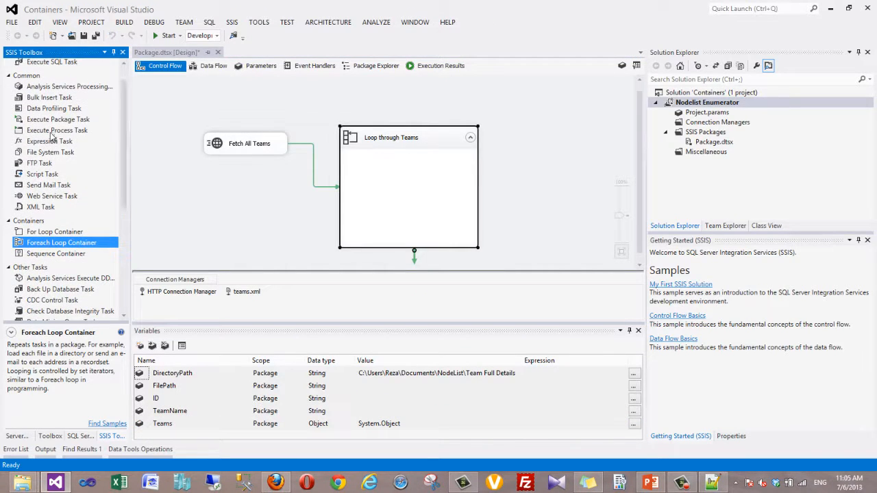
{"action": "left_click", "coordinate": [49, 109]}
{"action": "left_click", "coordinate": [30, 143]}
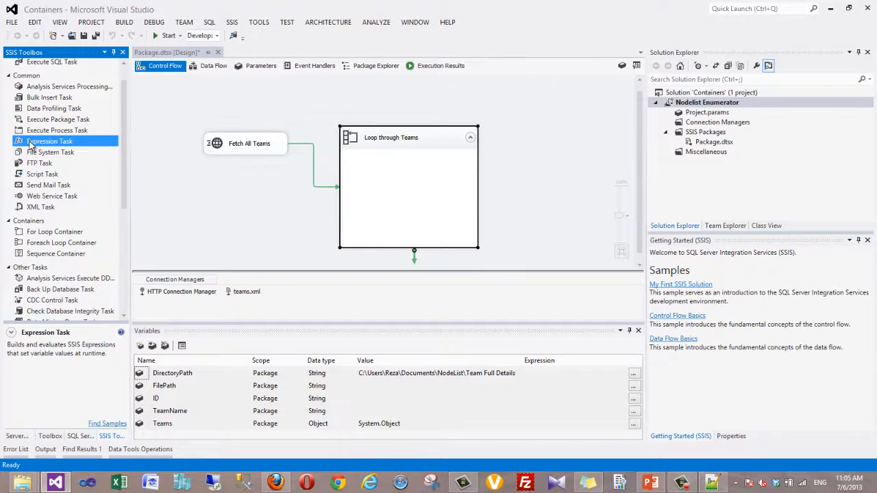
{"action": "left_click_drag", "start_coordinate": [30, 144], "coordinate": [362, 166]}
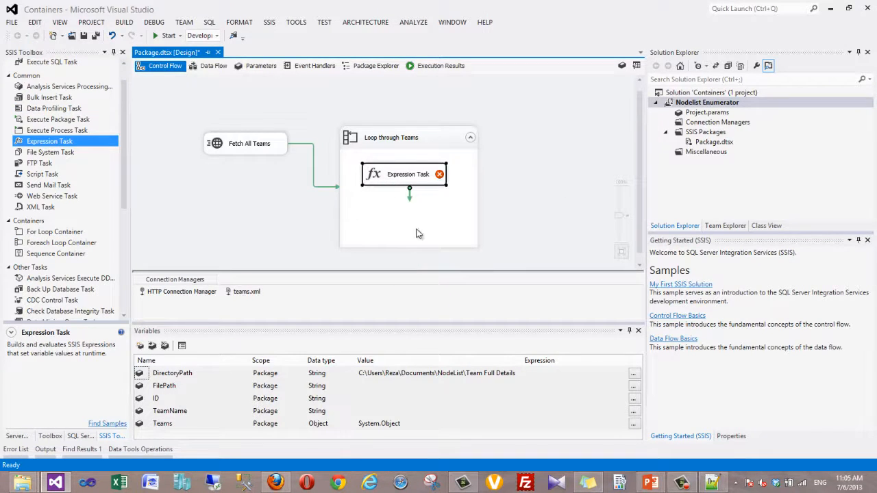
Open the Expression Task and begin its expression with @[User::FilePath]= @[User::DirectoryPath]+.
{"action": "double_click", "coordinate": [399, 179]}
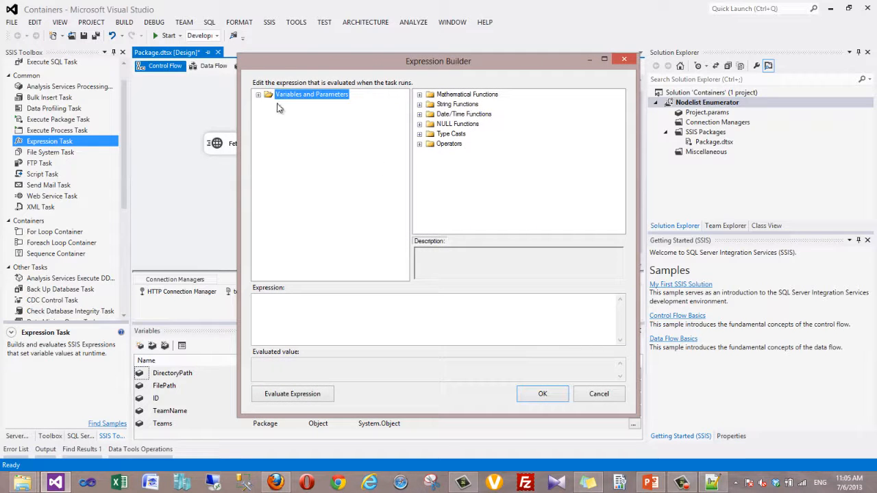
{"action": "left_click", "coordinate": [258, 94]}
{"action": "left_click_drag", "start_coordinate": [302, 124], "coordinate": [341, 308]}
{"action": "left_click", "coordinate": [361, 310]}
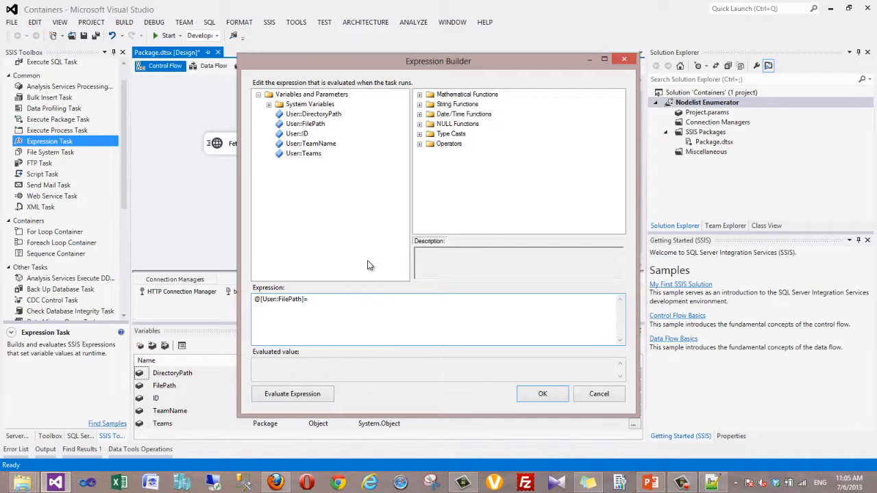
{"action": "left_click_drag", "start_coordinate": [311, 115], "coordinate": [459, 304]}
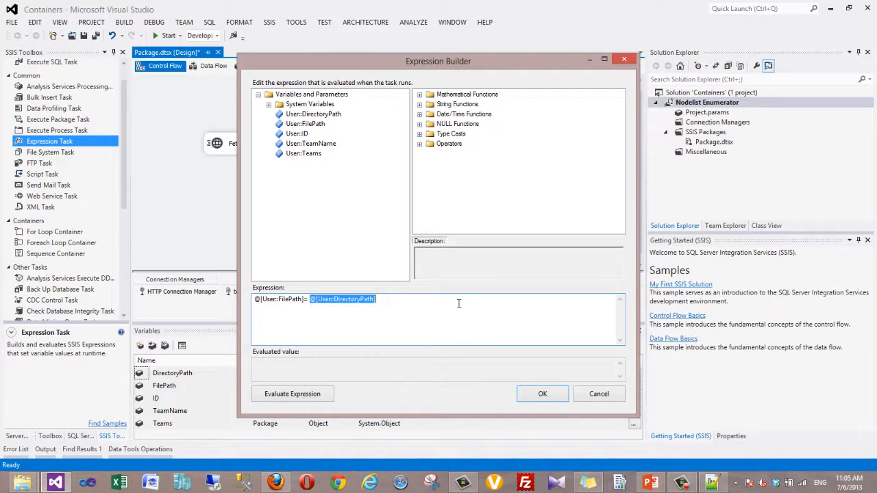
{"action": "left_click", "coordinate": [444, 301]}
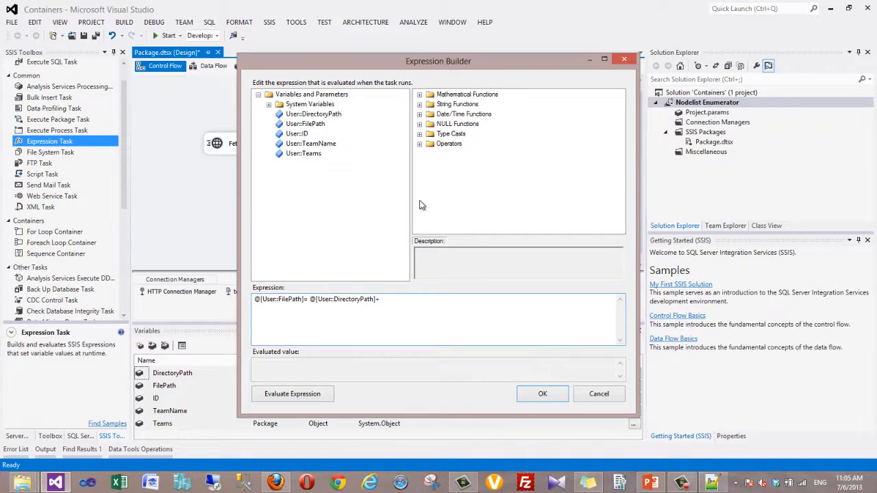
Complete the expression by appending "\\"+ @[User::TeamName]+".xml" after the directory path.
{"action": "left_click_drag", "start_coordinate": [486, 67], "coordinate": [539, 85]}
{"action": "left_click_drag", "start_coordinate": [669, 39], "coordinate": [664, 41]}
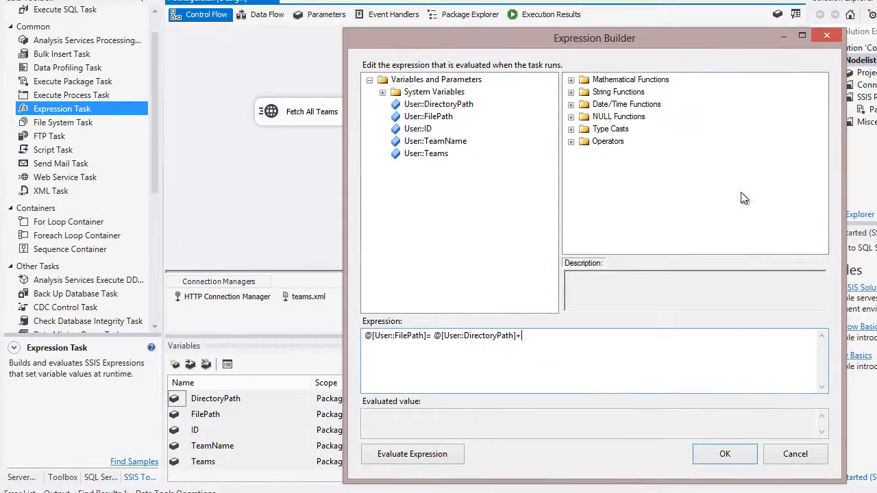
{"action": "type", "text": "+\"\\\\\"+"}
{"action": "left_click", "coordinate": [436, 144]}
{"action": "left_click_drag", "start_coordinate": [413, 146], "coordinate": [602, 339]}
{"action": "left_click", "coordinate": [631, 340]}
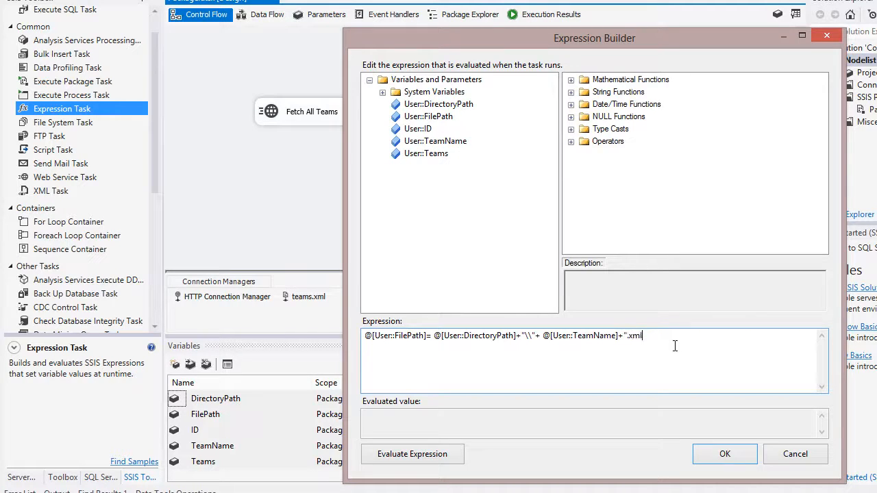
Evaluate the file path expression, check the resulting path, and accept the expression.
{"action": "left_click", "coordinate": [415, 461]}
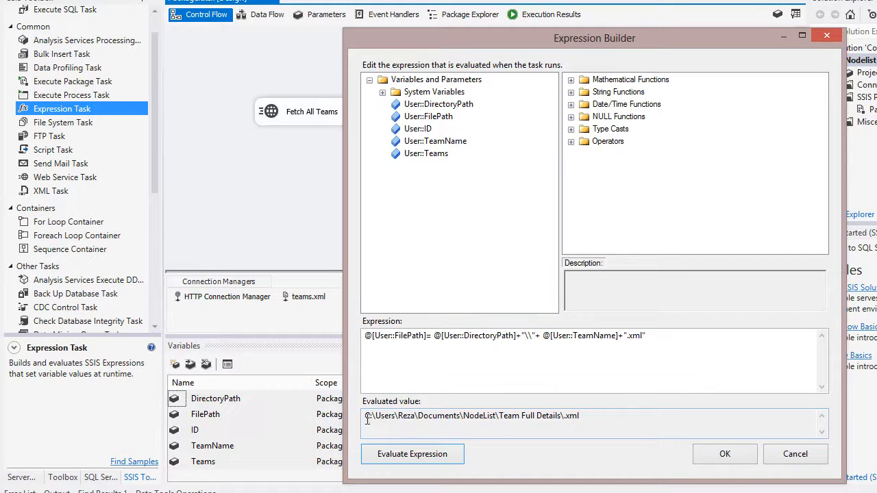
{"action": "left_click_drag", "start_coordinate": [366, 417], "coordinate": [561, 415]}
{"action": "left_click", "coordinate": [563, 415]}
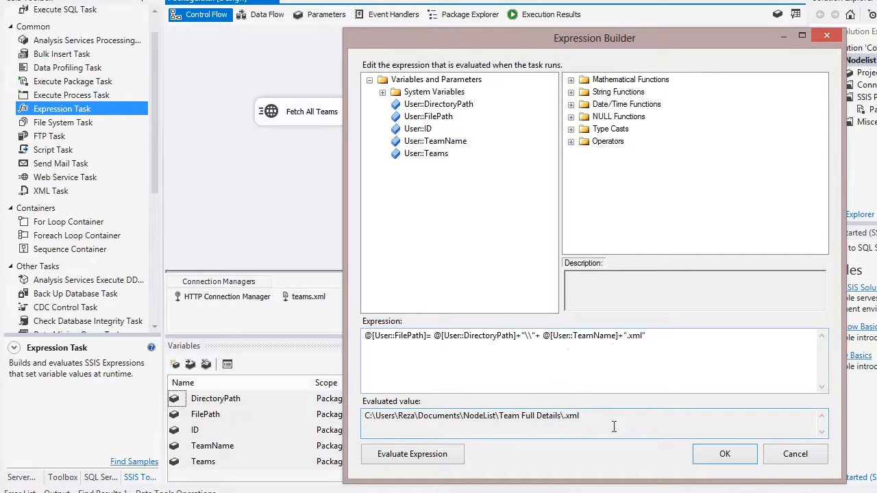
{"action": "left_click", "coordinate": [720, 456]}
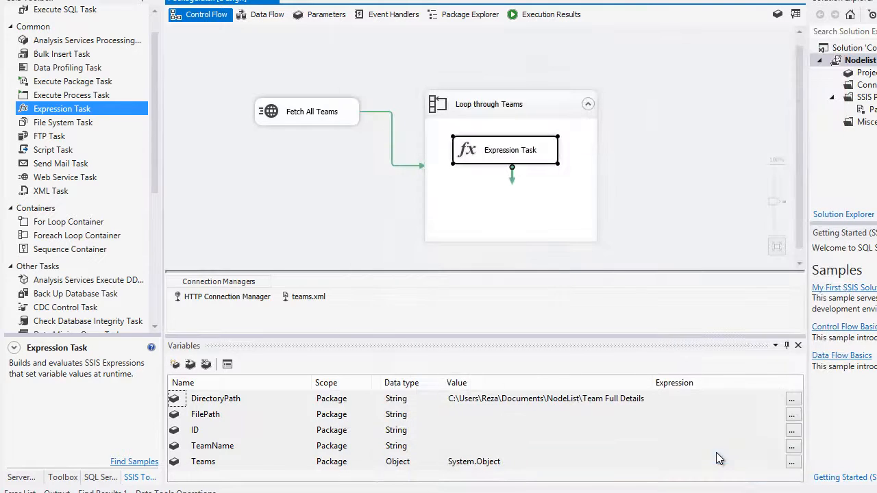
Add a Web Service Task inside the Loop through Teams container and connect the Expression Task to it.
{"action": "left_click", "coordinate": [539, 220]}
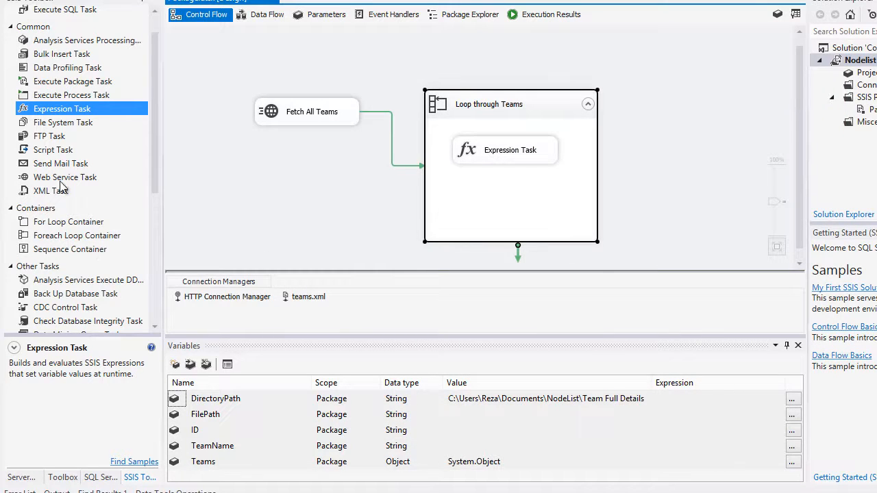
{"action": "left_click", "coordinate": [33, 181]}
{"action": "left_click_drag", "start_coordinate": [33, 185], "coordinate": [480, 198]}
{"action": "left_click", "coordinate": [485, 147]}
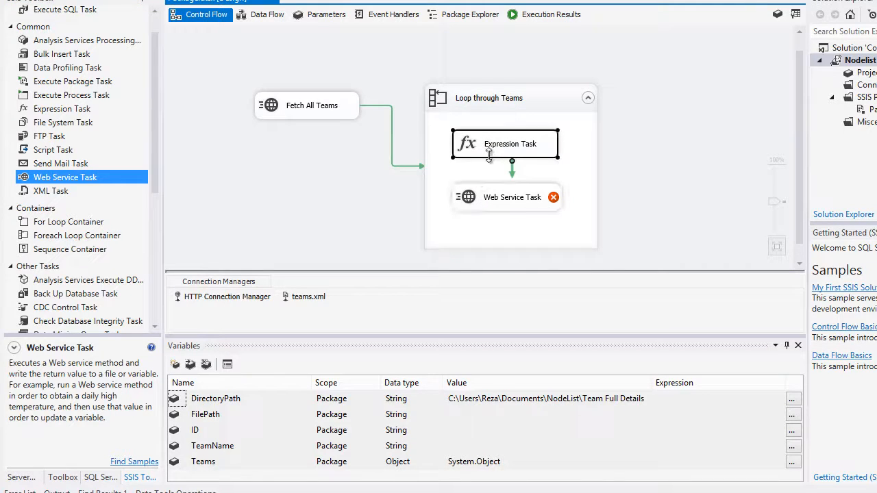
{"action": "left_click_drag", "start_coordinate": [512, 175], "coordinate": [514, 198]}
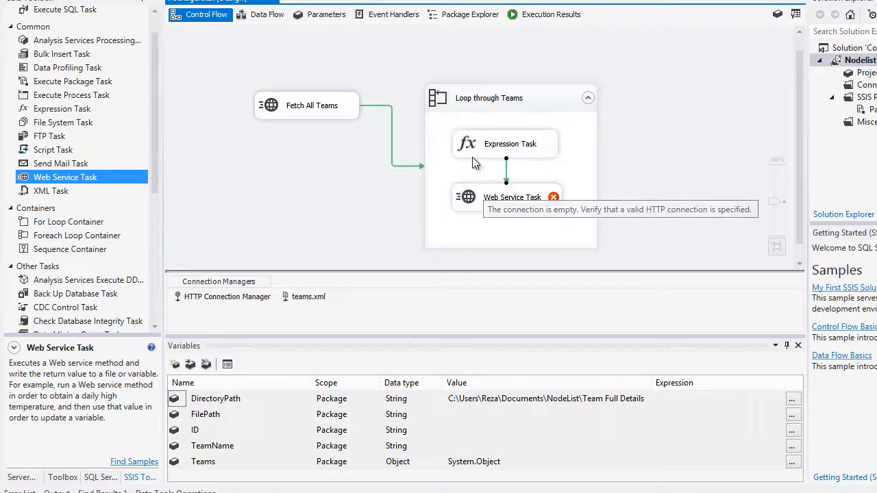
Set the new Web Service Task's HttpConnection to HTTP Connection Manager and its WSDLFile to fifa 2010.wsdl.
{"action": "double_click", "coordinate": [485, 198]}
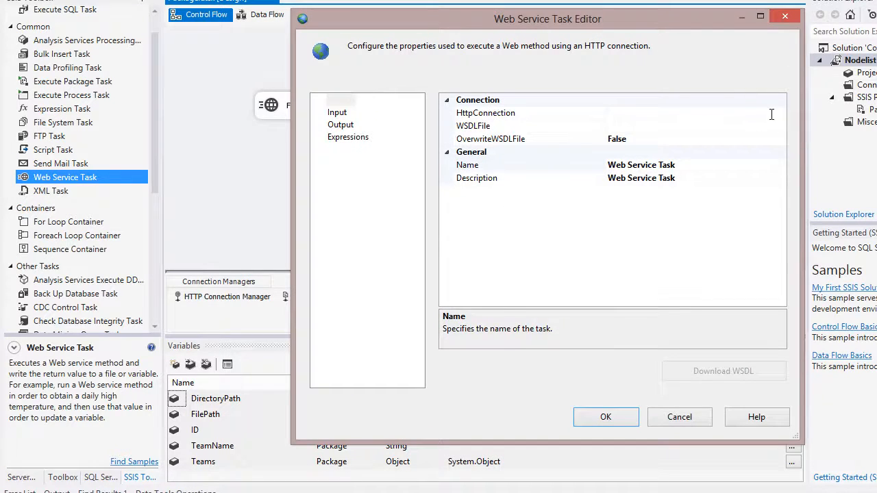
{"action": "left_click", "coordinate": [773, 113]}
{"action": "left_click", "coordinate": [779, 113]}
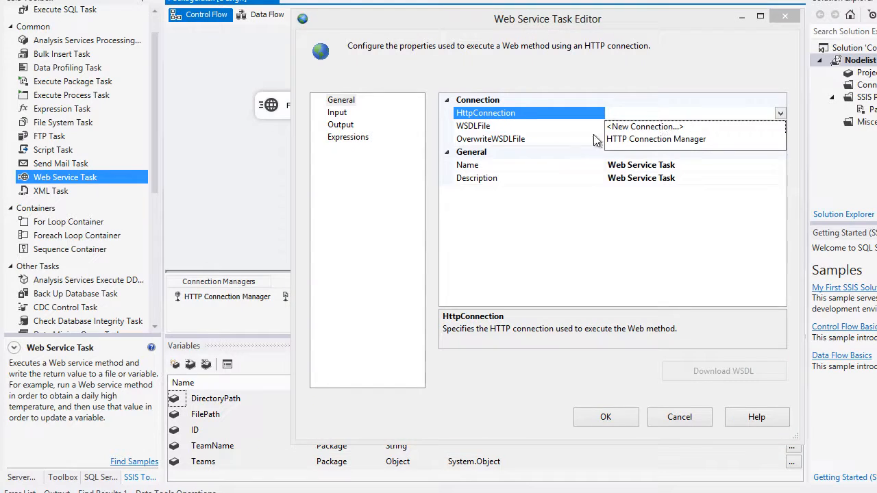
{"action": "left_click", "coordinate": [637, 139]}
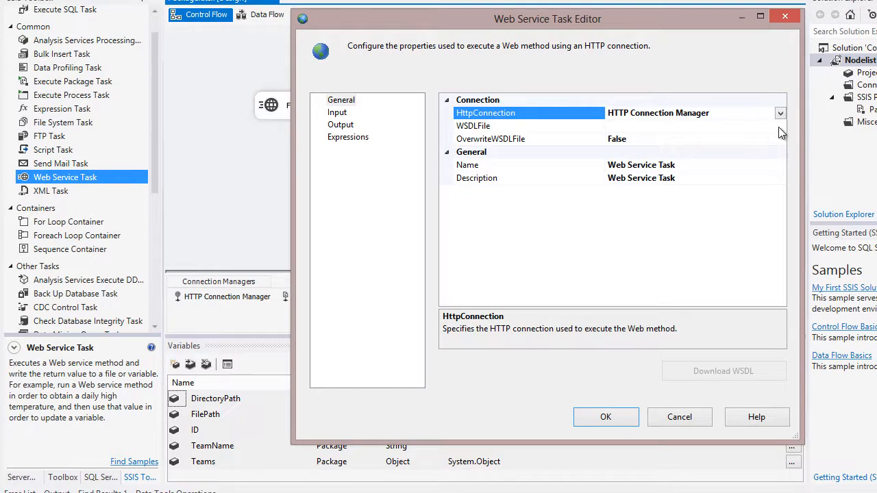
{"action": "left_click", "coordinate": [778, 127]}
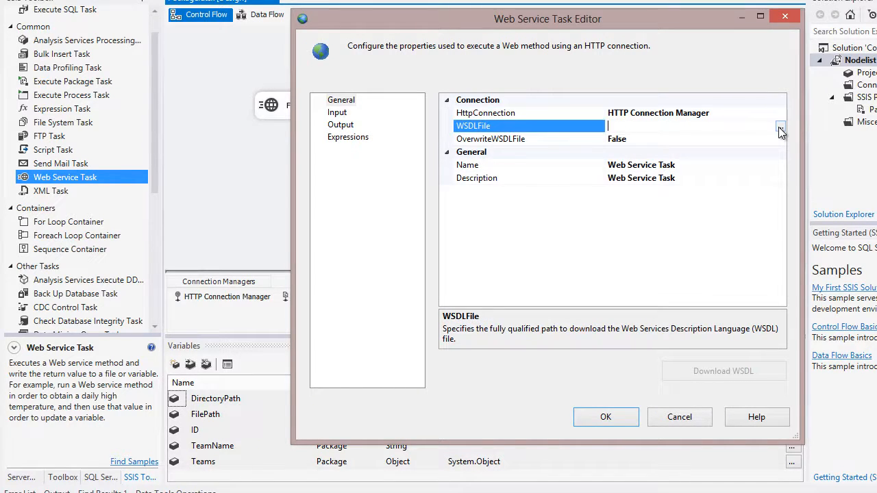
{"action": "left_click", "coordinate": [780, 127]}
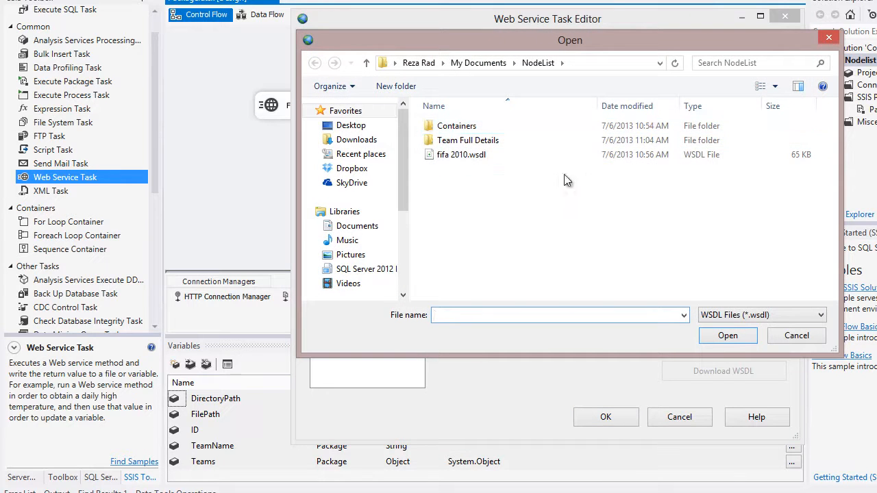
{"action": "double_click", "coordinate": [463, 156]}
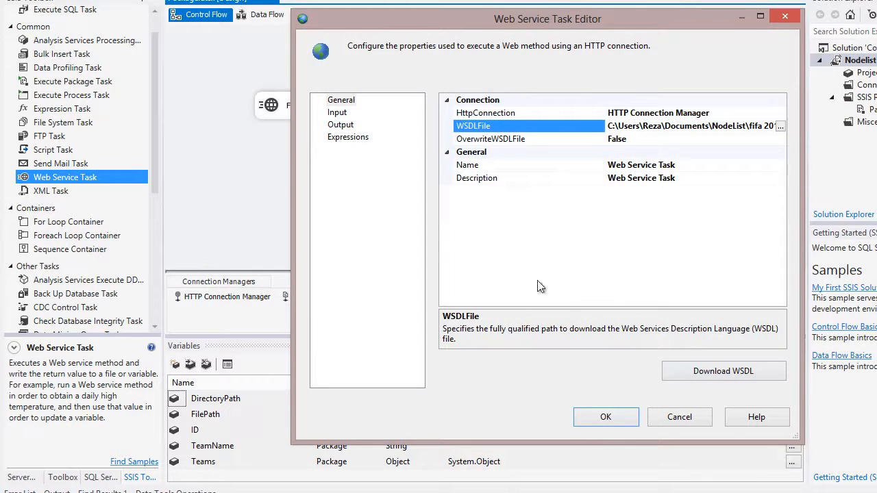
Set the Web Service Task's input Service to Info and its Method to FullTeamInfo.
{"action": "left_click", "coordinate": [336, 117]}
{"action": "left_click", "coordinate": [774, 114]}
{"action": "left_click", "coordinate": [780, 113]}
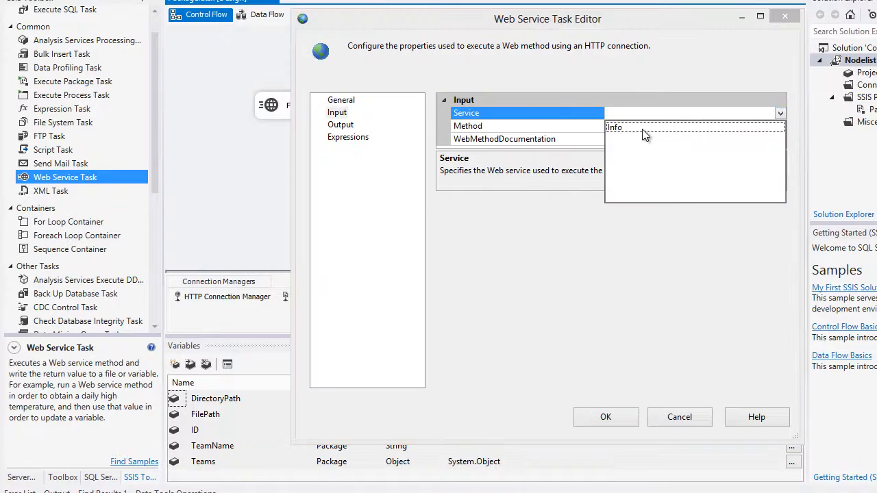
{"action": "left_click", "coordinate": [774, 126]}
{"action": "left_click", "coordinate": [781, 130]}
{"action": "left_click", "coordinate": [780, 128]}
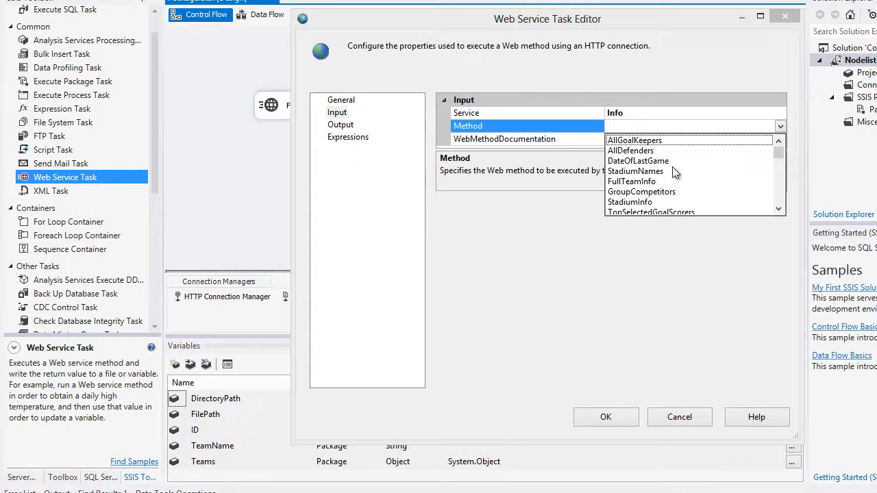
{"action": "left_click", "coordinate": [626, 182]}
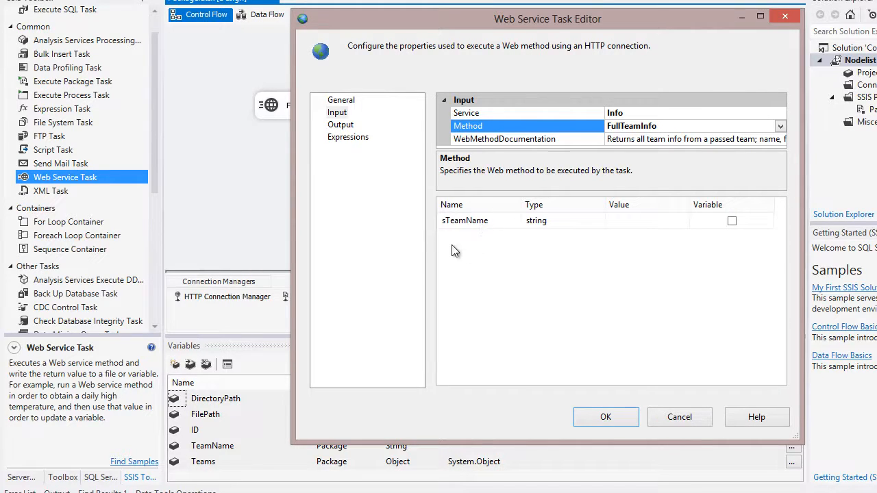
Make the sTeamName parameter take its value from a variable and assign User::TeamName to it.
{"action": "left_click", "coordinate": [647, 224]}
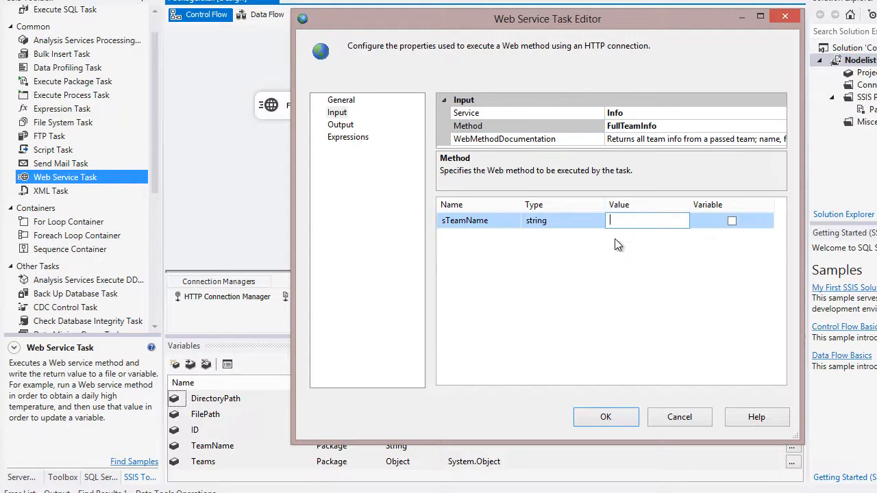
{"action": "left_click", "coordinate": [732, 221]}
{"action": "left_click", "coordinate": [683, 221]}
{"action": "left_click", "coordinate": [684, 220]}
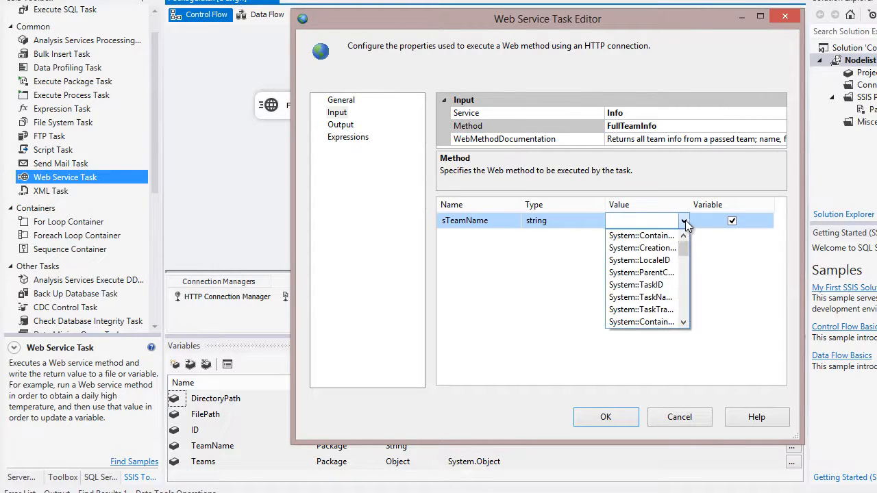
{"action": "left_click", "coordinate": [684, 220]}
{"action": "left_click_drag", "start_coordinate": [688, 201], "coordinate": [718, 202]}
{"action": "left_click", "coordinate": [712, 220]}
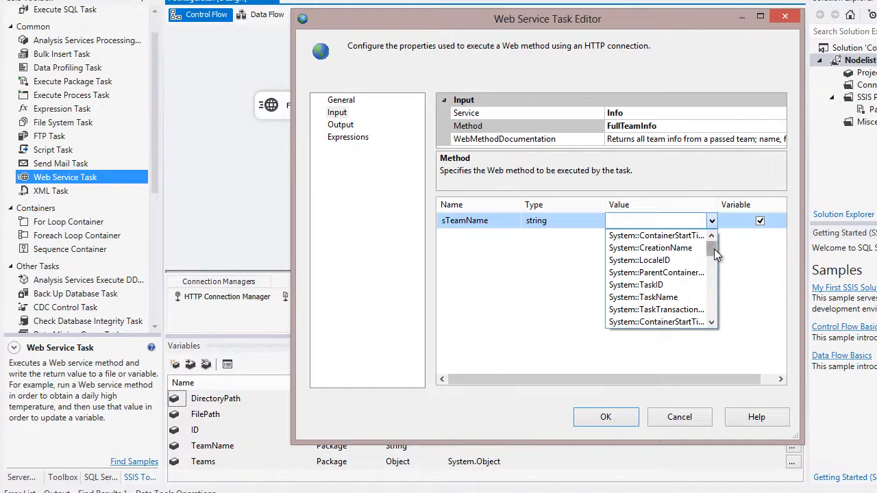
{"action": "left_click_drag", "start_coordinate": [714, 249], "coordinate": [717, 306]}
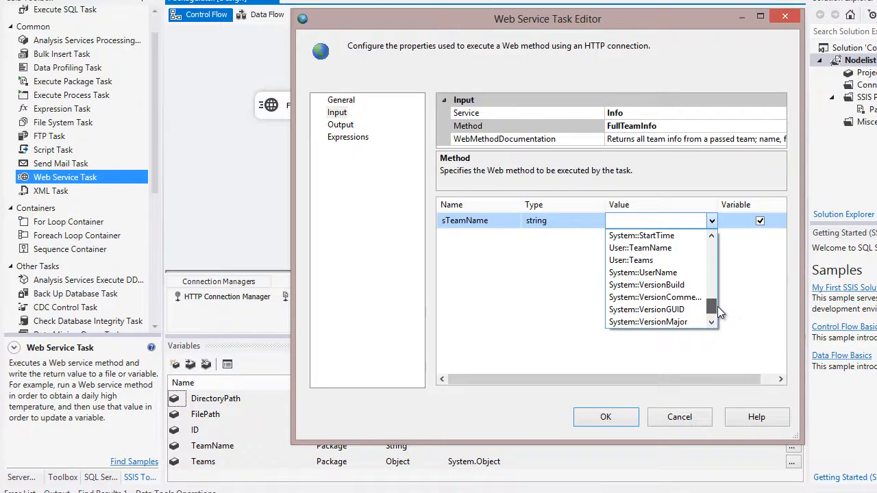
{"action": "left_click", "coordinate": [621, 249]}
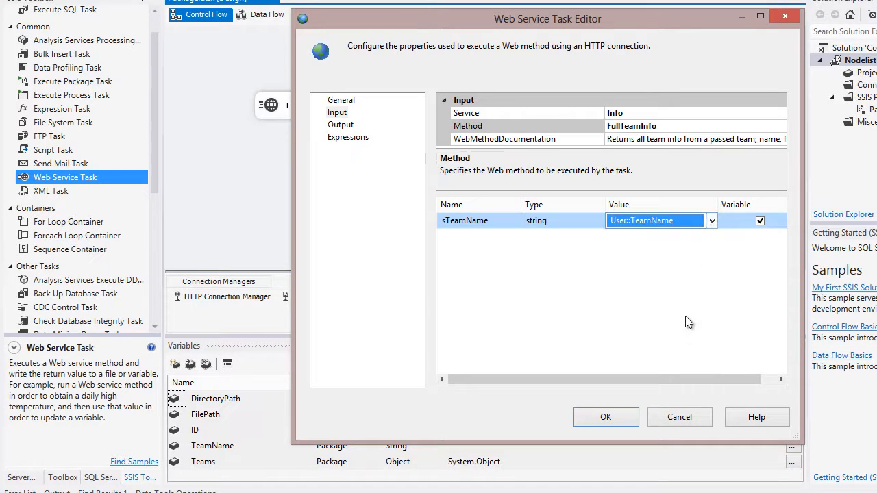
Start a new file connection for the task's output file and set its usage type to Create file.
{"action": "left_click", "coordinate": [340, 126]}
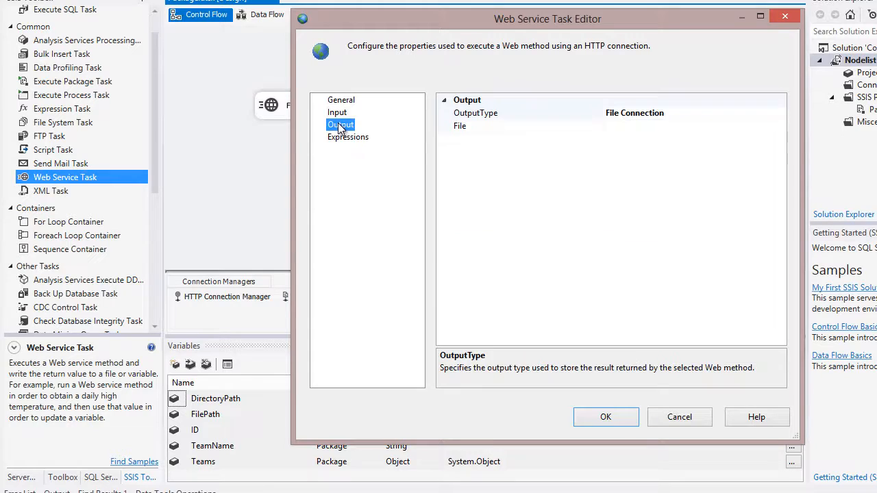
{"action": "left_click", "coordinate": [782, 127]}
{"action": "left_click", "coordinate": [780, 127]}
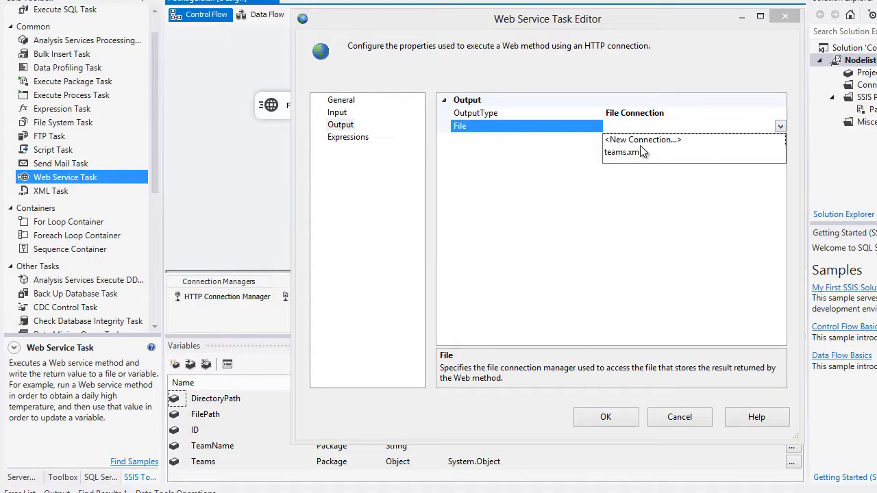
{"action": "left_click", "coordinate": [623, 141]}
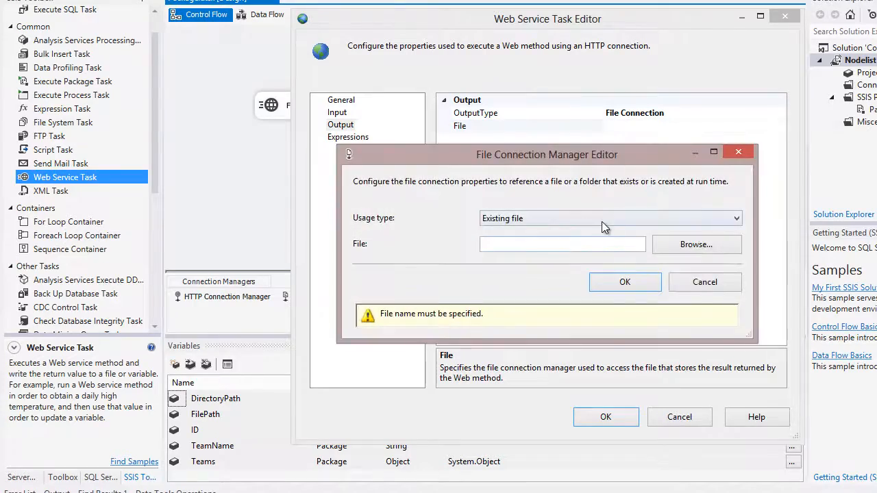
{"action": "left_click", "coordinate": [602, 222]}
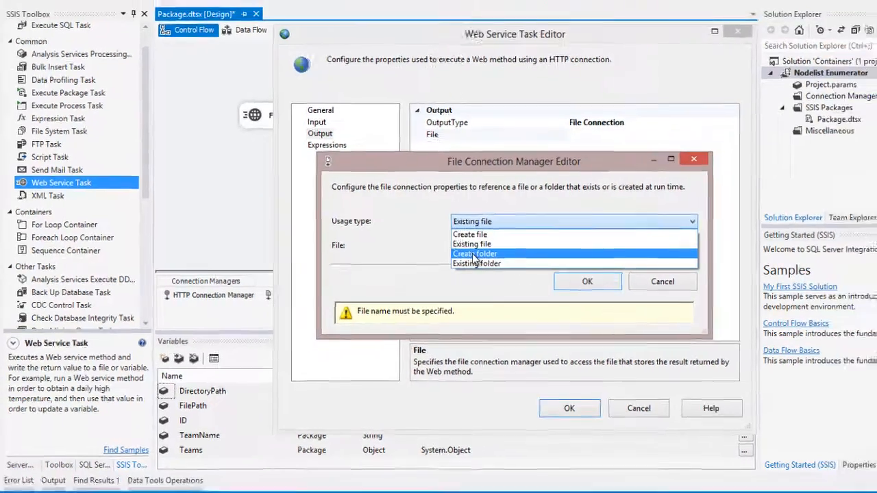
{"action": "left_click", "coordinate": [471, 234]}
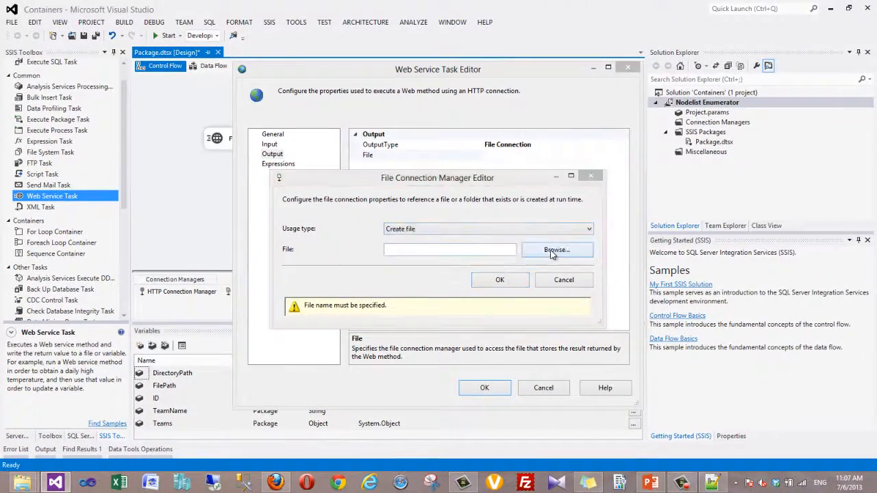
Point the new file connection to result.xml in the Team Full Details folder and accept the task's settings.
{"action": "left_click", "coordinate": [552, 251]}
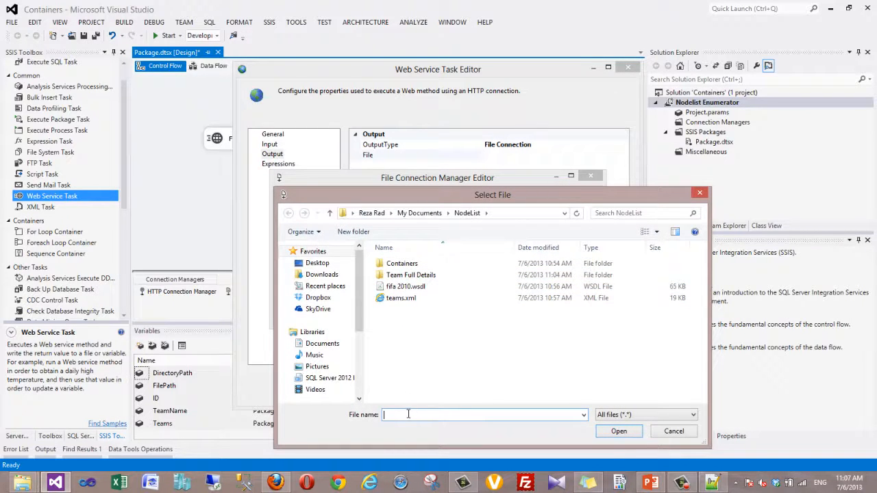
{"action": "double_click", "coordinate": [395, 275]}
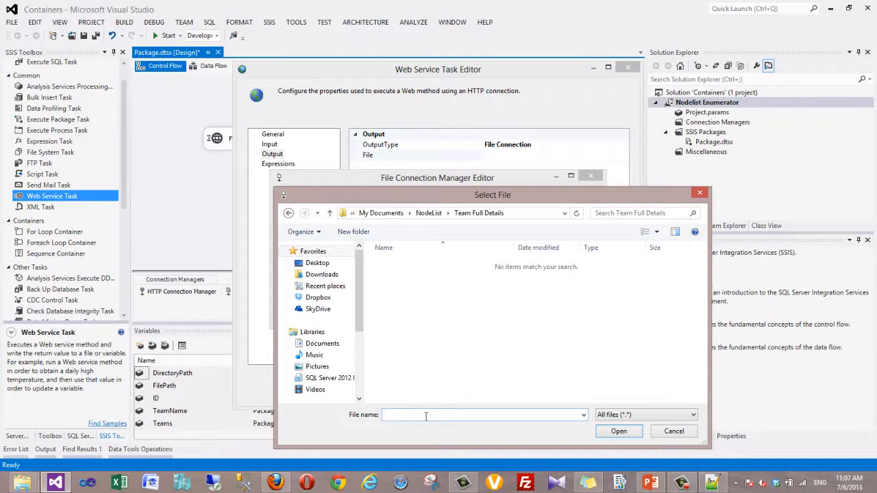
{"action": "left_click", "coordinate": [425, 416]}
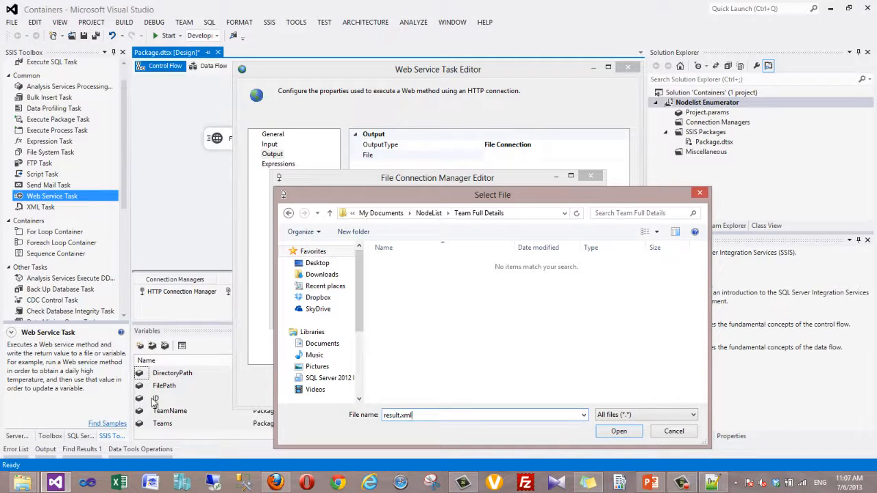
{"action": "left_click", "coordinate": [622, 436]}
{"action": "left_click", "coordinate": [500, 287]}
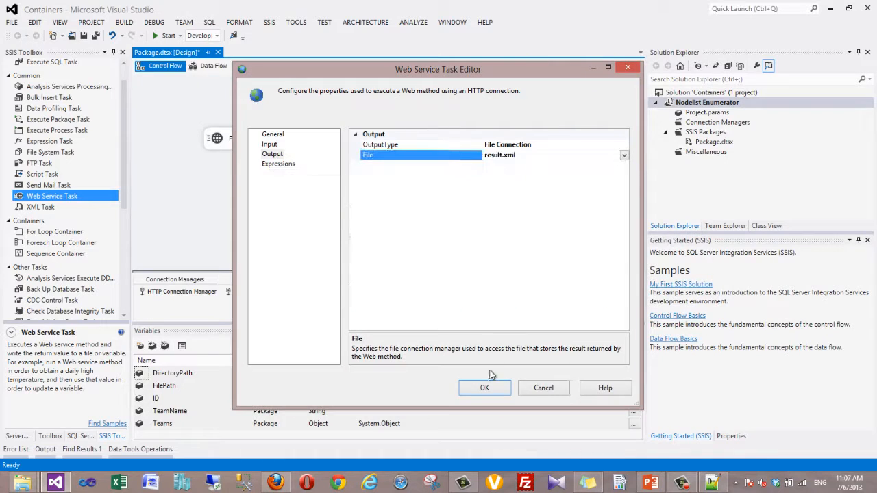
{"action": "left_click", "coordinate": [481, 387]}
Rename the Web Service Task inside the Loop through Teams container to Fetch Full Details.
{"action": "left_click", "coordinate": [414, 212]}
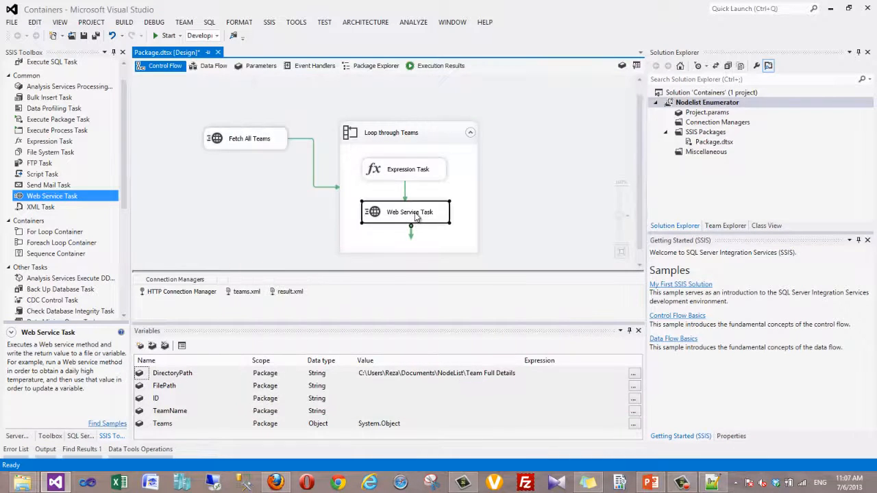
{"action": "left_click", "coordinate": [438, 217]}
{"action": "type", "text": "Fetch Full Details"}
Rename the Expression Task to Generate Destination File Path.
{"action": "left_click", "coordinate": [406, 174]}
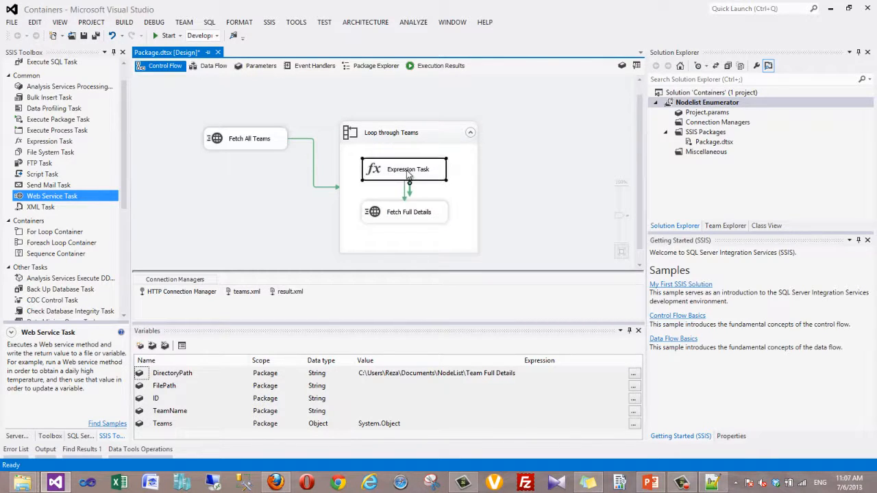
{"action": "left_click", "coordinate": [407, 172]}
{"action": "type", "text": "Generate "}
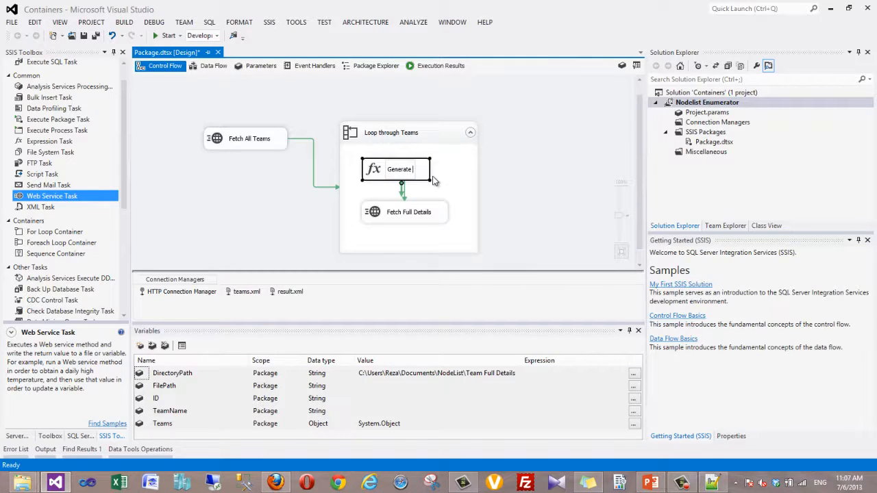
{"action": "type", "text": "Destination"}
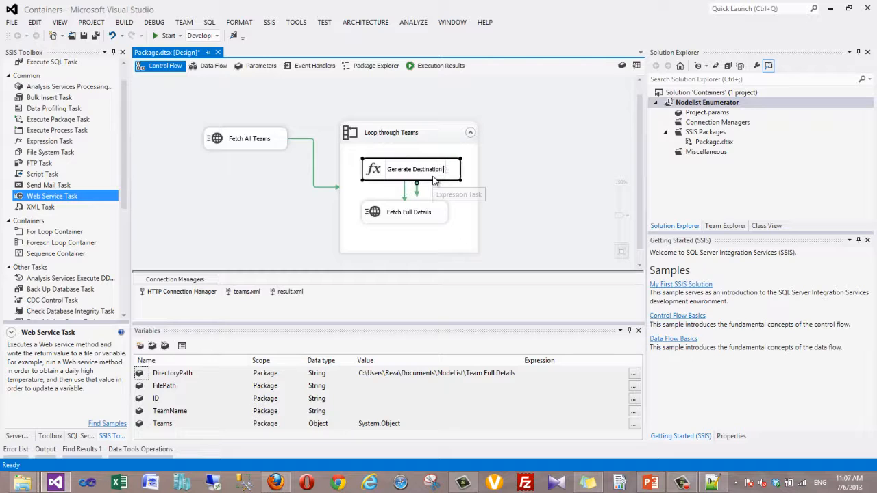
{"action": "type", "text": " File Path"}
{"action": "key", "text": "Return"}
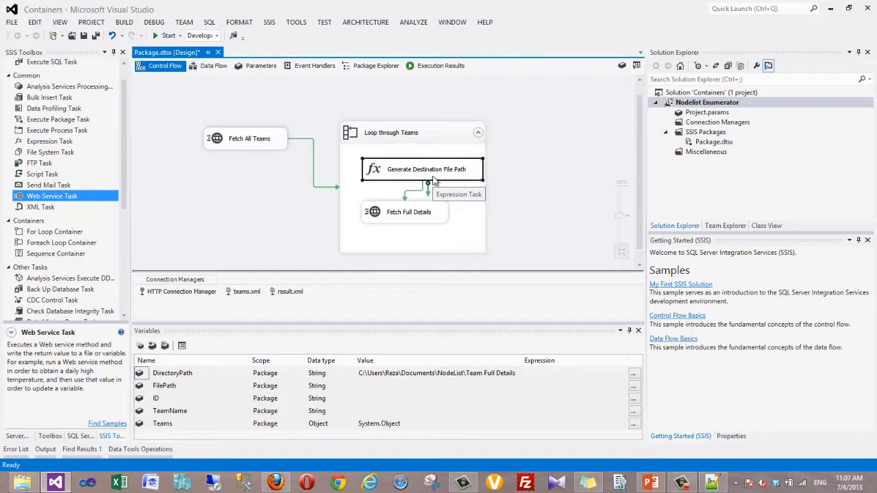
{"action": "left_click", "coordinate": [574, 159]}
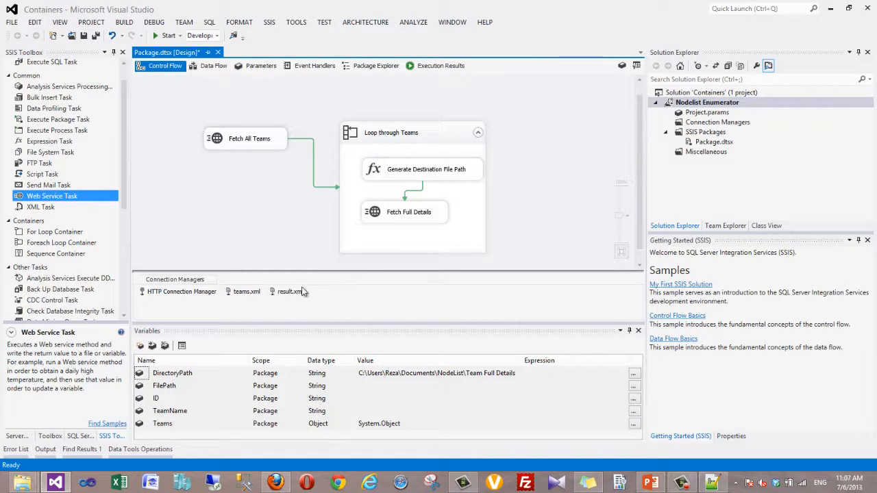
Open the property expressions of the result.xml connection manager and add the ConnectionString property.
{"action": "left_click", "coordinate": [282, 297]}
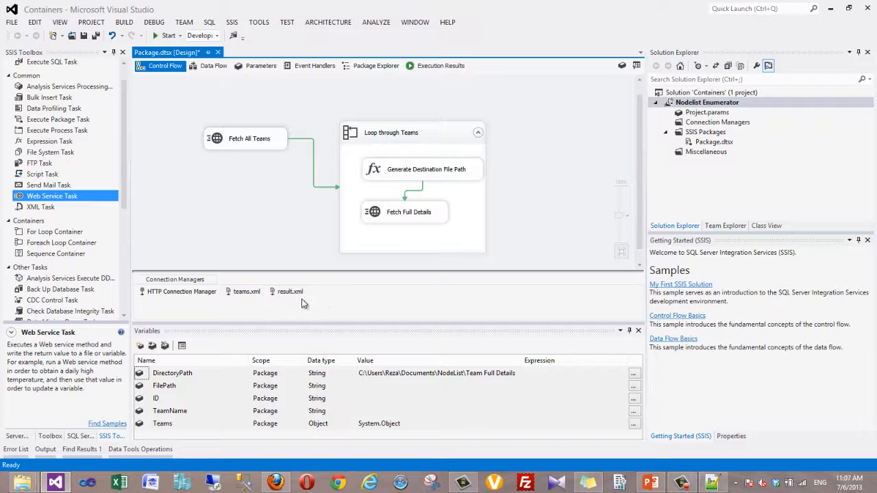
{"action": "left_click", "coordinate": [271, 295]}
{"action": "right_click", "coordinate": [272, 296]}
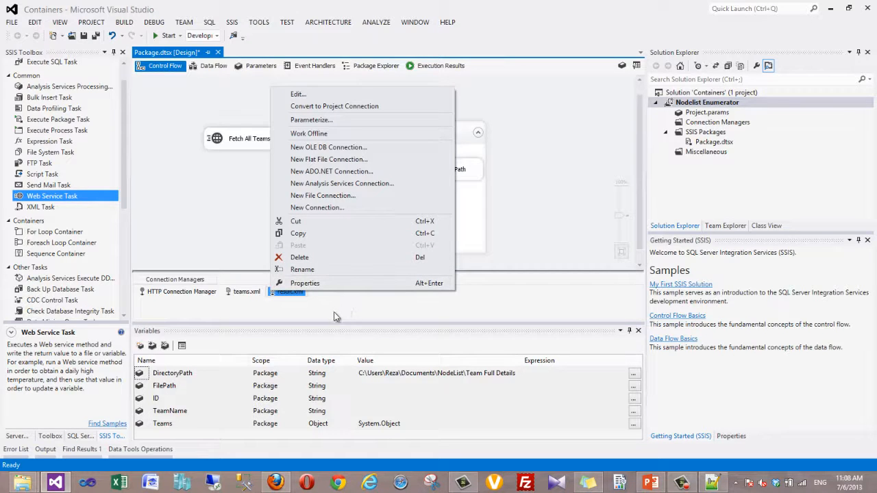
{"action": "left_click", "coordinate": [308, 283]}
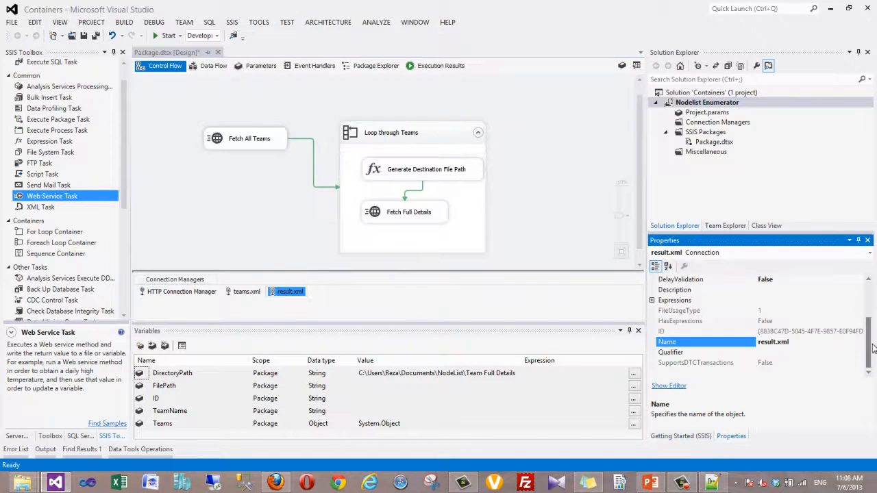
{"action": "left_click", "coordinate": [654, 302]}
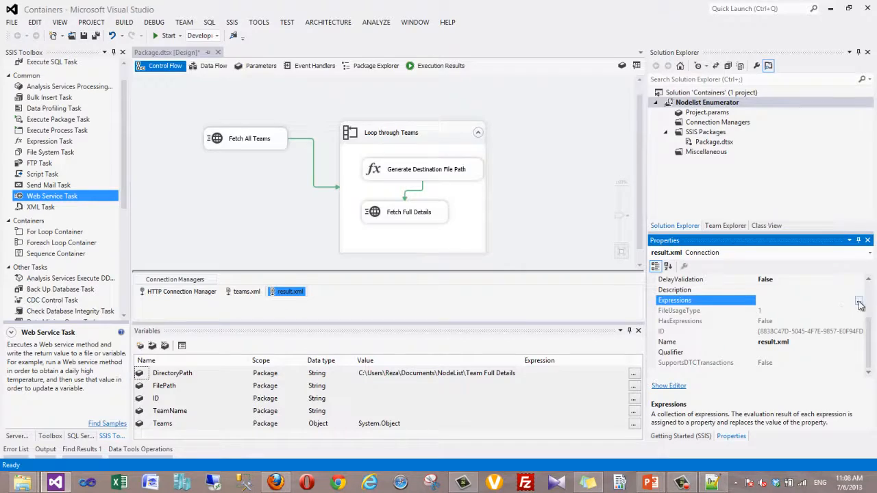
{"action": "left_click", "coordinate": [859, 305]}
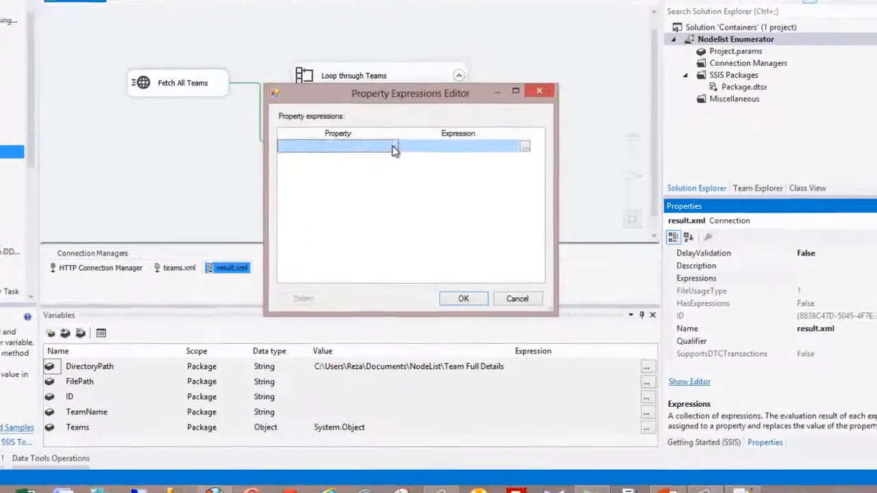
{"action": "left_click", "coordinate": [394, 151]}
{"action": "left_click", "coordinate": [394, 147]}
{"action": "left_click", "coordinate": [330, 160]}
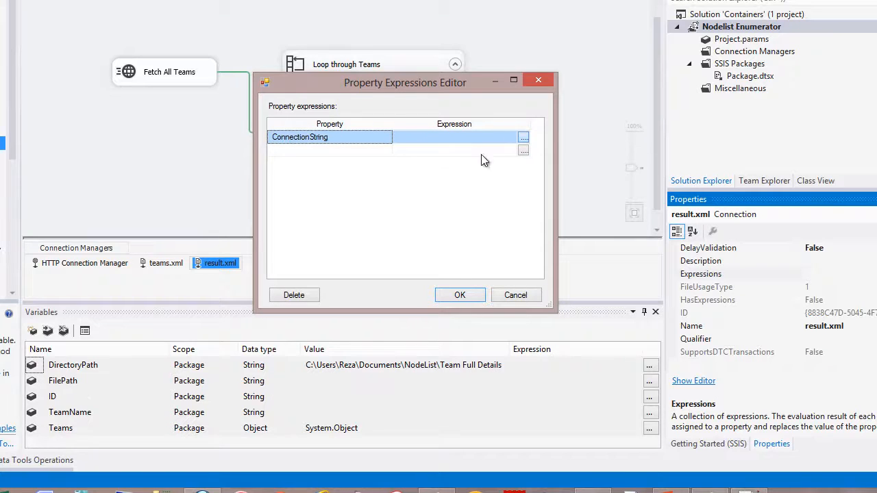
Set the ConnectionString expression to @[User::FilePath], accept the property expressions, and save the package.
{"action": "left_click", "coordinate": [523, 138]}
{"action": "left_click", "coordinate": [25, 90]}
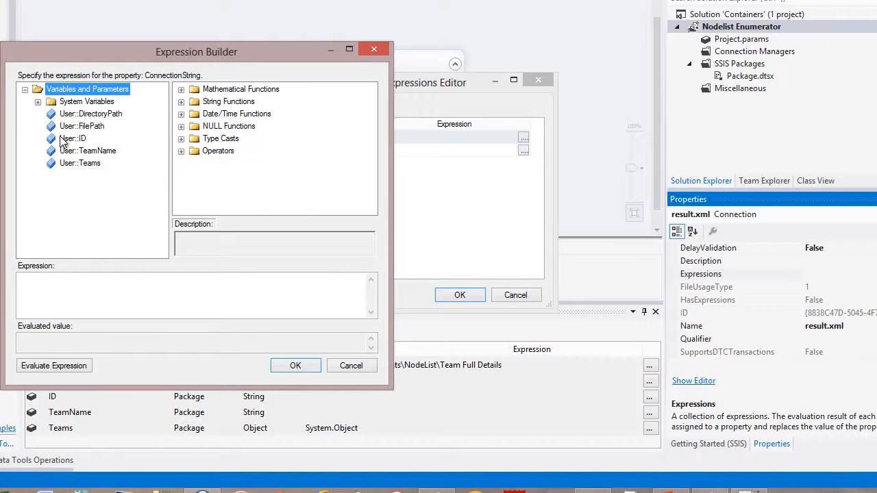
{"action": "left_click_drag", "start_coordinate": [81, 126], "coordinate": [119, 312]}
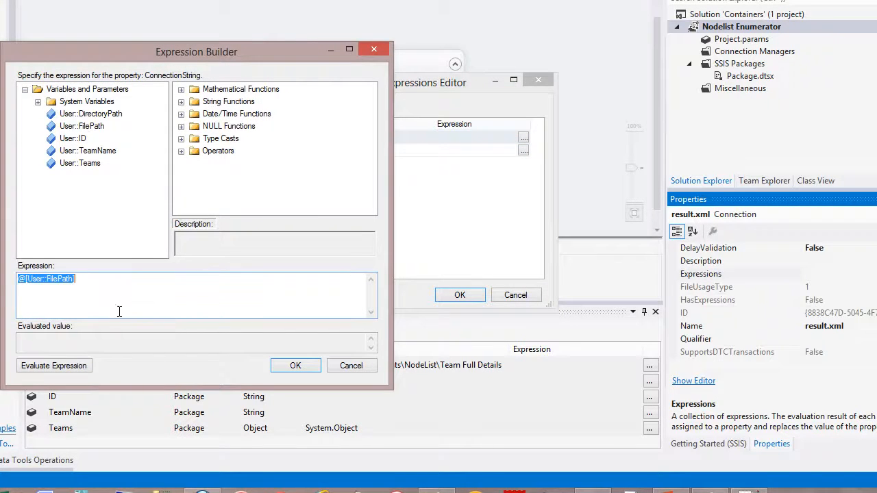
{"action": "left_click", "coordinate": [75, 367]}
{"action": "left_click", "coordinate": [235, 306]}
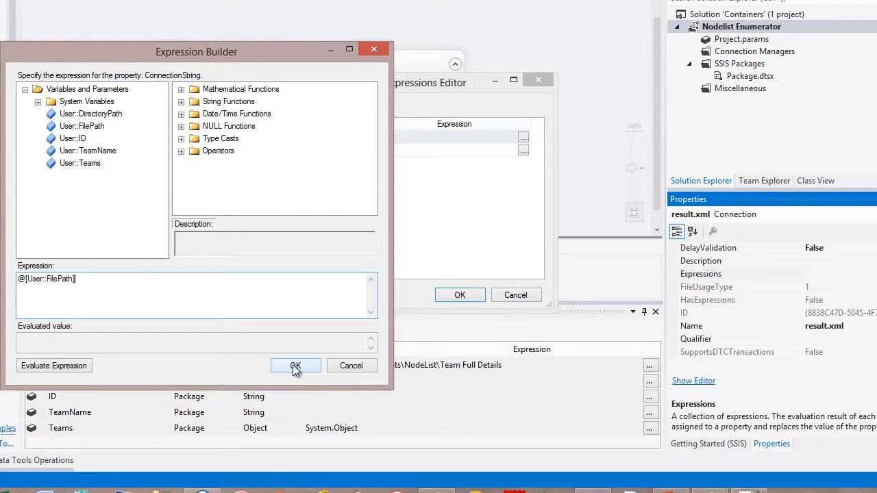
{"action": "left_click", "coordinate": [295, 365]}
{"action": "left_click", "coordinate": [459, 294]}
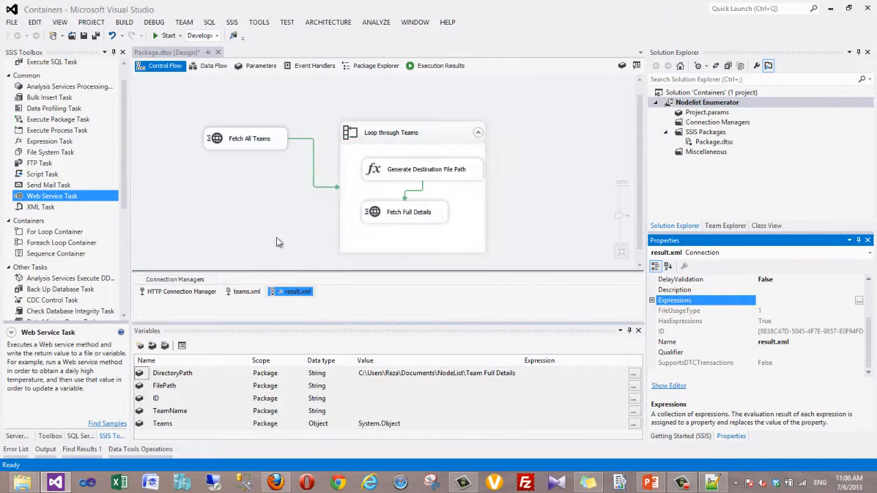
{"action": "left_click", "coordinate": [215, 215]}
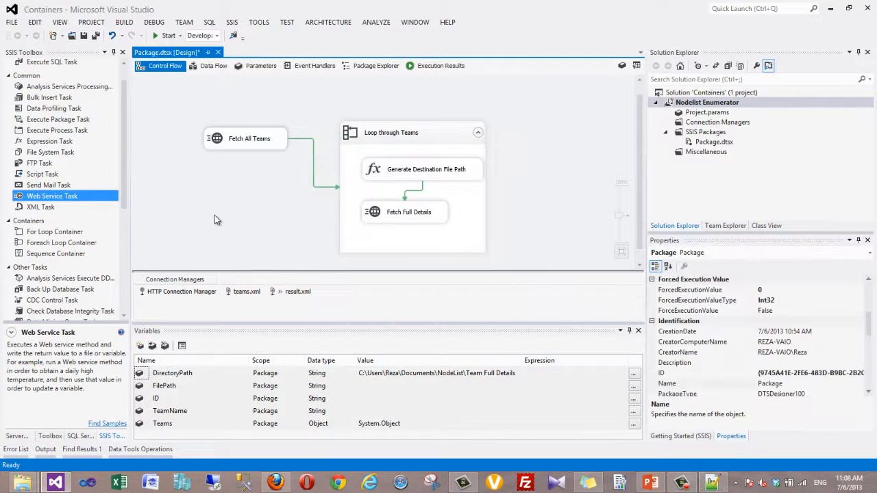
{"action": "left_click", "coordinate": [83, 35]}
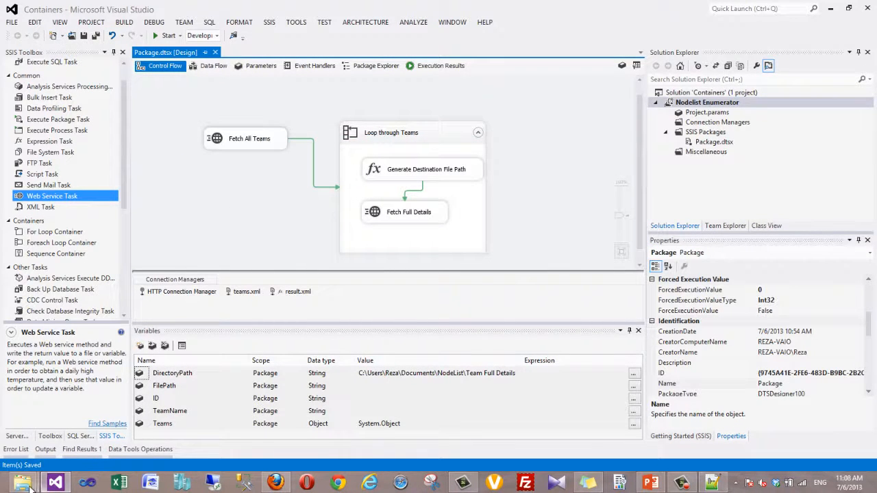
Check the Team Full Details folder in File Explorer and run the package in Visual Studio.
{"action": "mouse_move", "coordinate": [27, 485]}
{"action": "mouse_move", "coordinate": [187, 420]}
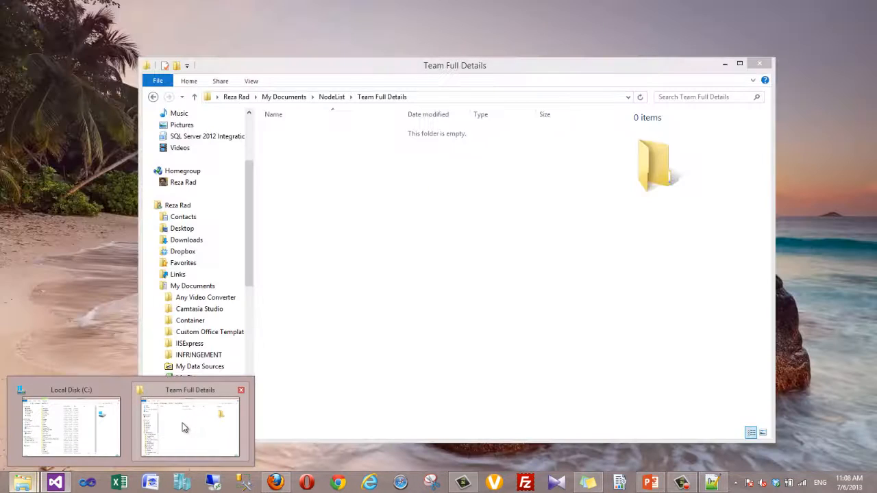
{"action": "left_click", "coordinate": [182, 426]}
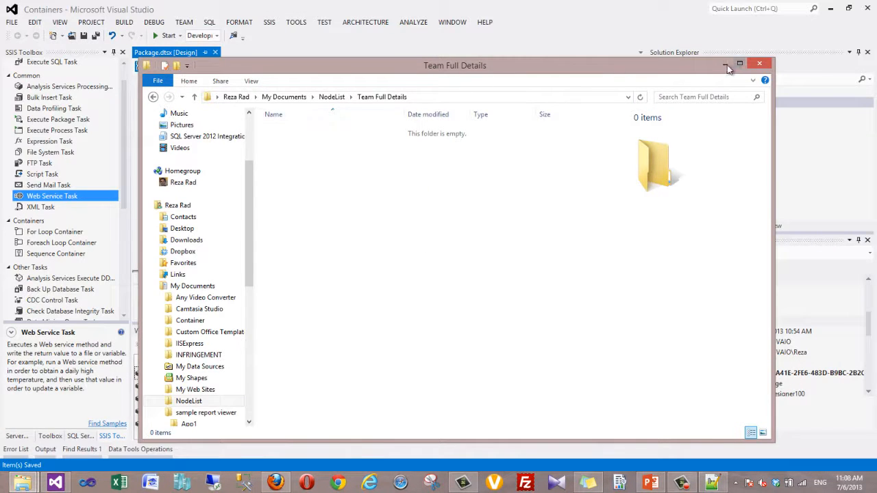
{"action": "left_click", "coordinate": [724, 64]}
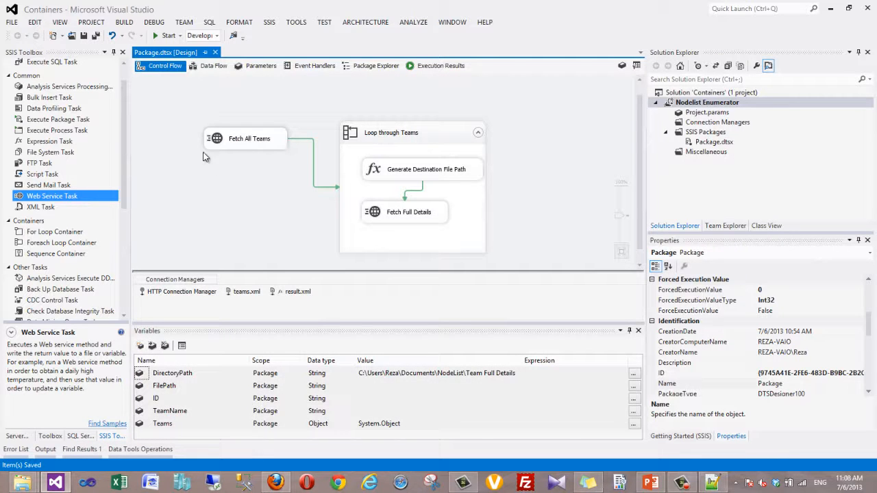
{"action": "left_click", "coordinate": [159, 35]}
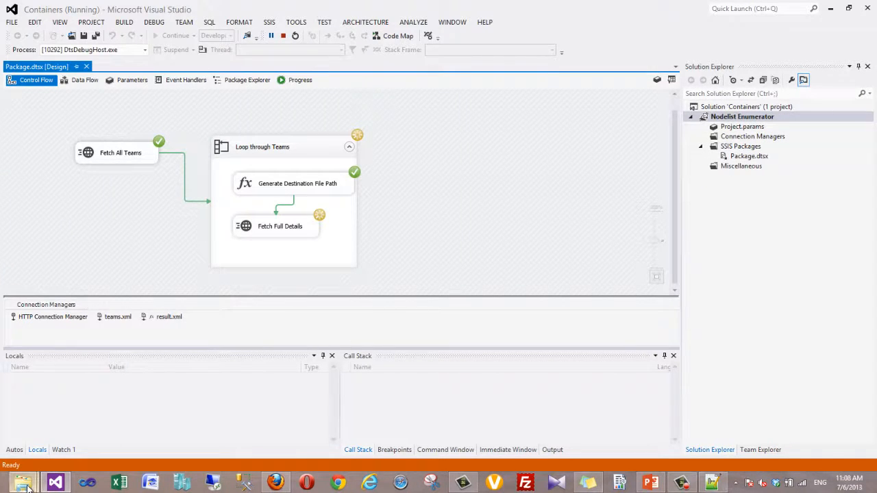
Place the Team Full Details folder window beside the running package to watch the output files being generated.
{"action": "mouse_move", "coordinate": [24, 483]}
{"action": "left_click", "coordinate": [182, 425]}
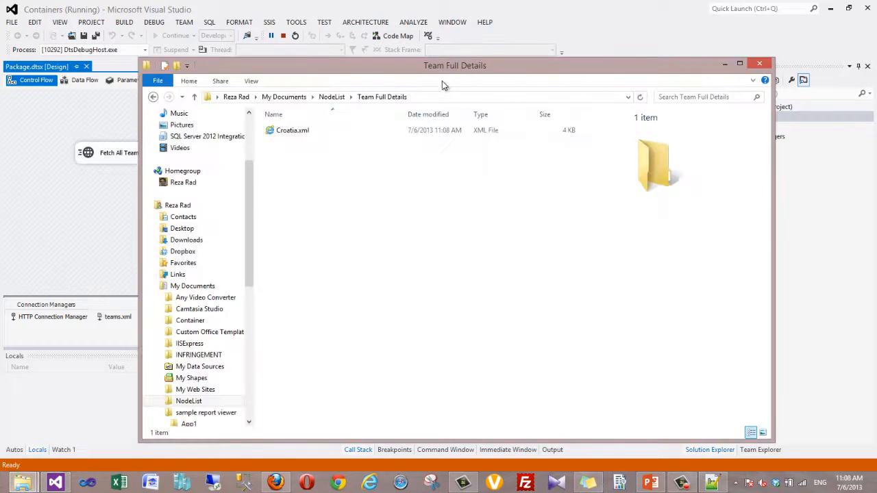
{"action": "left_click_drag", "start_coordinate": [446, 69], "coordinate": [734, 83]}
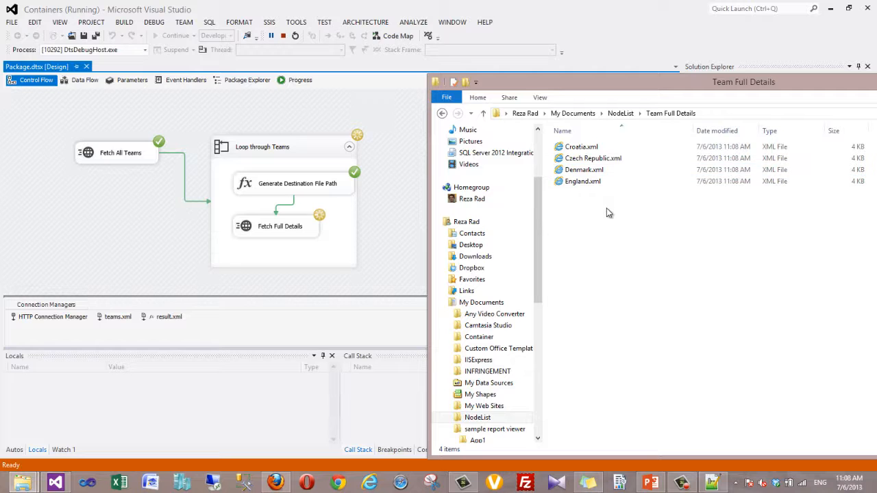
{"action": "left_click_drag", "start_coordinate": [652, 88], "coordinate": [676, 90]}
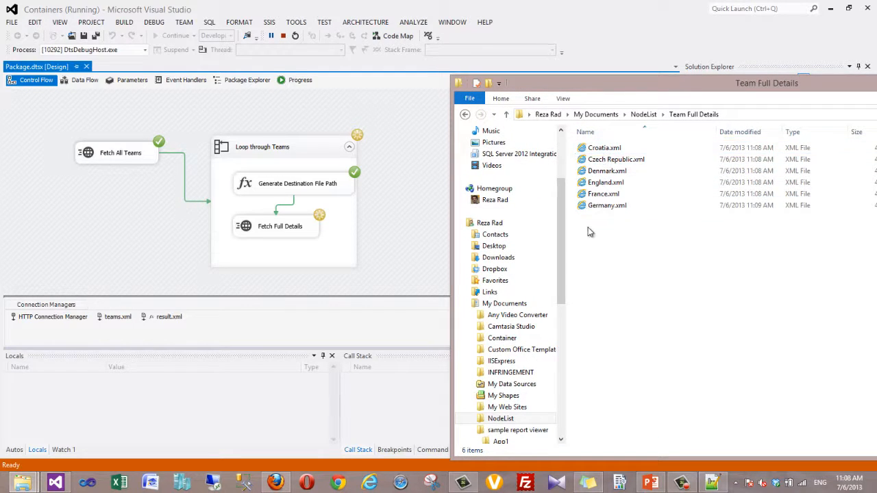
{"action": "left_click_drag", "start_coordinate": [627, 88], "coordinate": [570, 56]}
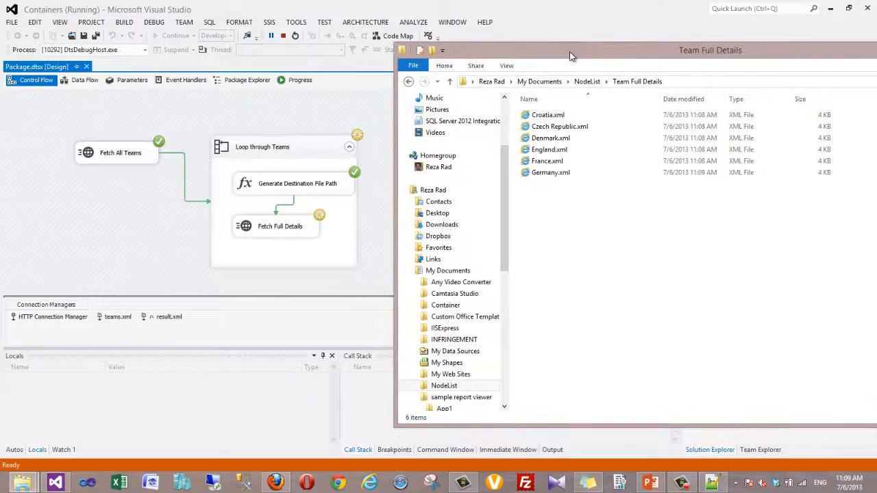
Open Germany.xml in Notepad++, examine its goalkeeper and coach elements, and return to the Team Full Details folder.
{"action": "right_click", "coordinate": [548, 174]}
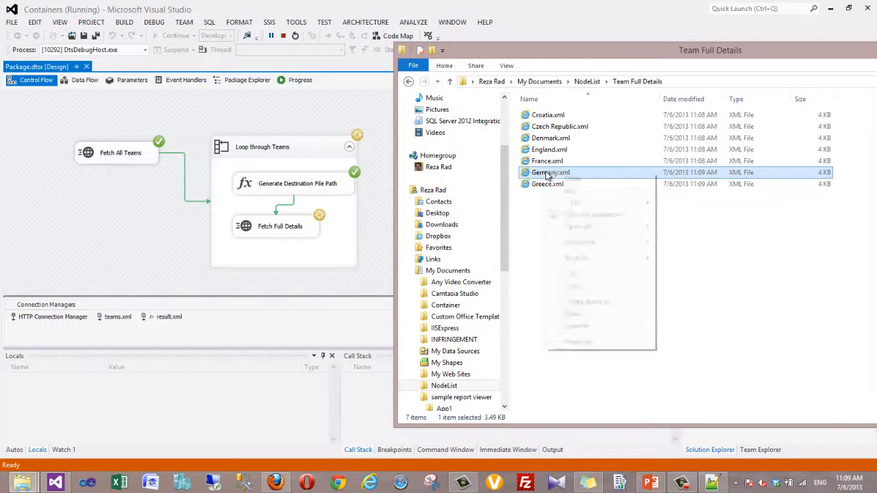
{"action": "left_click", "coordinate": [582, 214]}
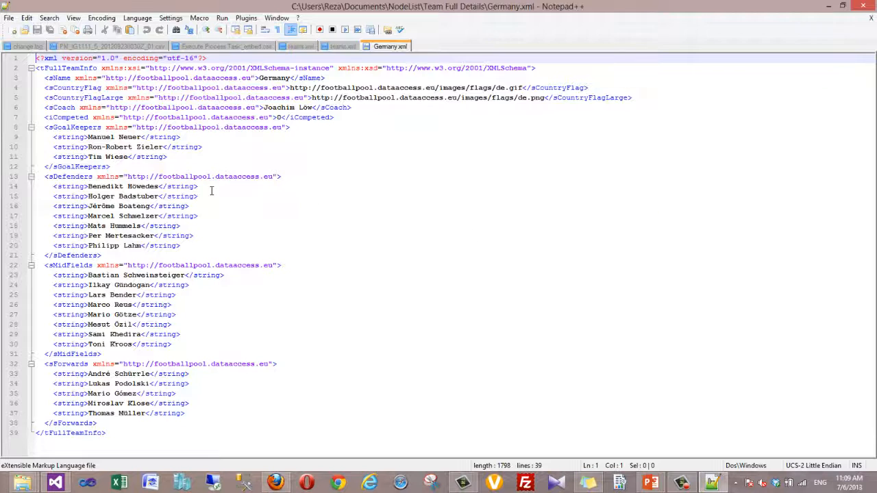
{"action": "left_click", "coordinate": [235, 140]}
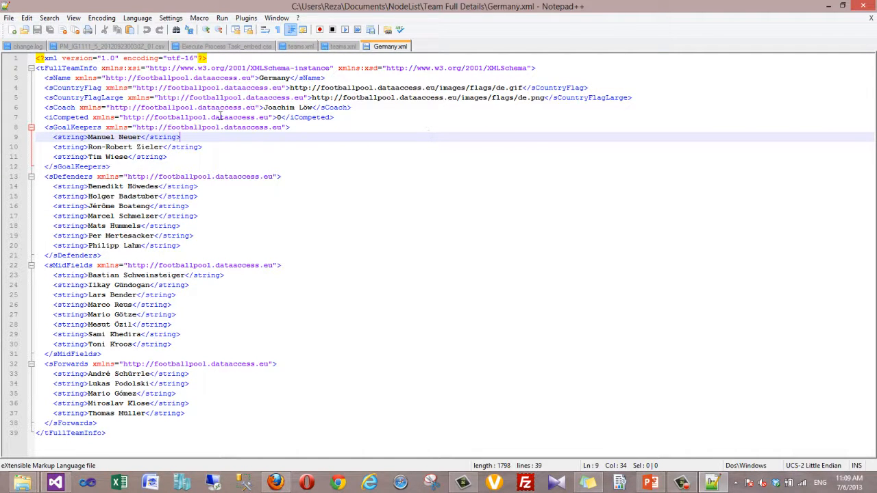
{"action": "double_click", "coordinate": [300, 108]}
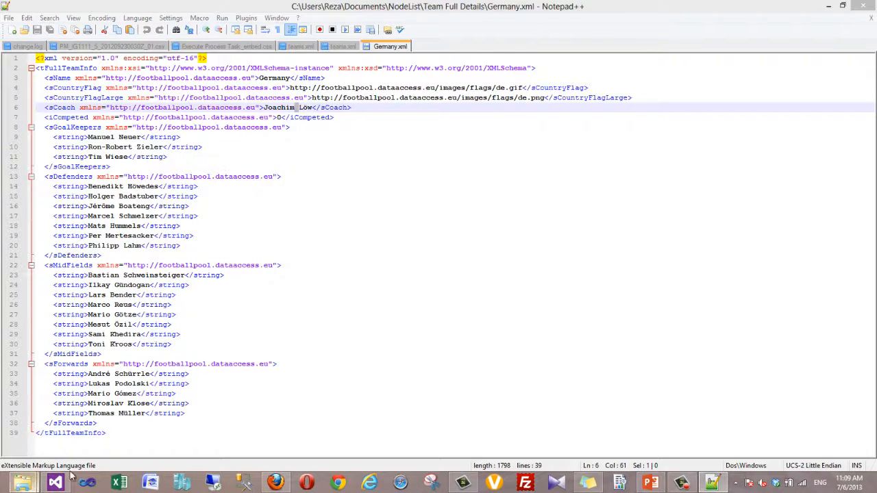
{"action": "mouse_move", "coordinate": [27, 483]}
{"action": "left_click", "coordinate": [189, 419]}
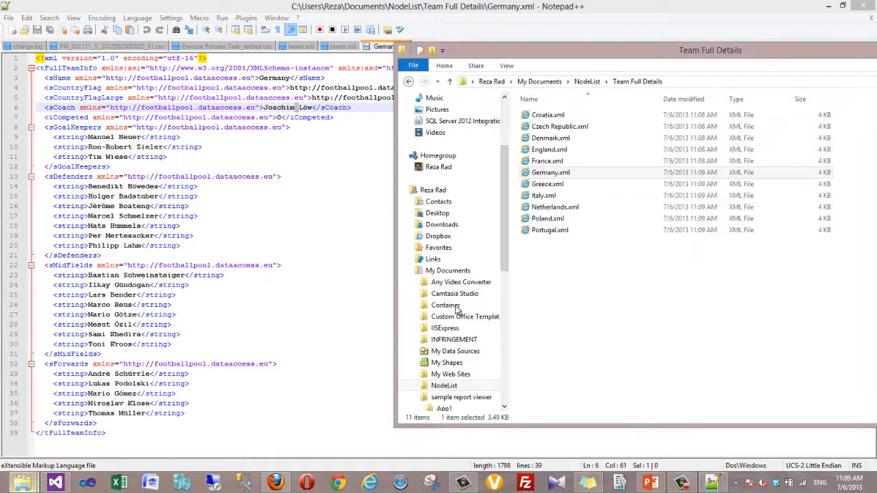
{"action": "right_click", "coordinate": [553, 209]}
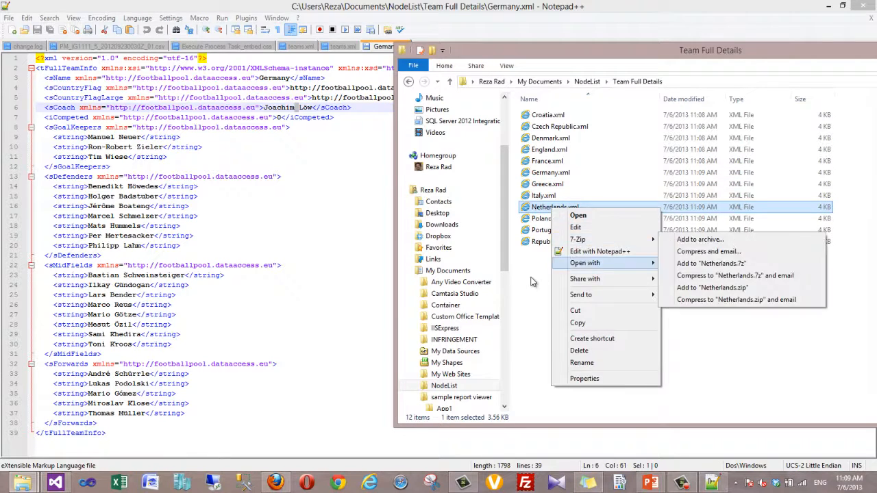
{"action": "left_click", "coordinate": [532, 277]}
{"action": "right_click", "coordinate": [557, 203]}
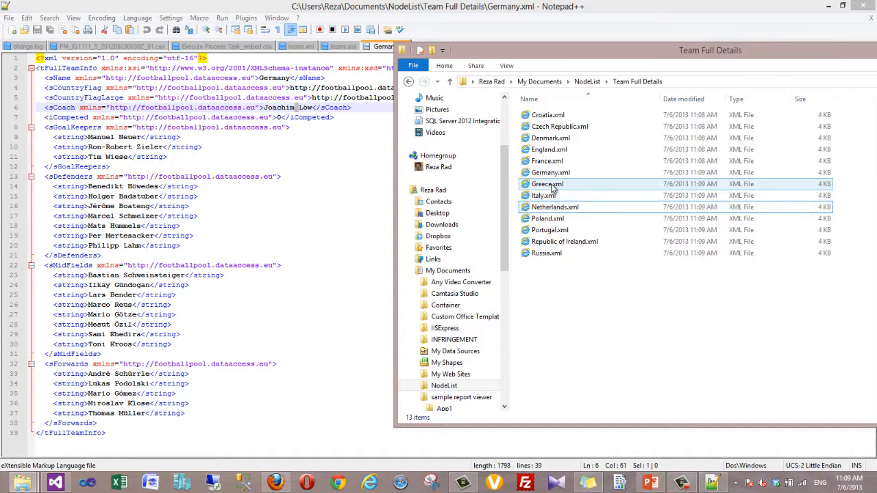
Open England.xml from the Team Full Details folder in Notepad++ and examine its goalkeeper entries.
{"action": "right_click", "coordinate": [548, 151]}
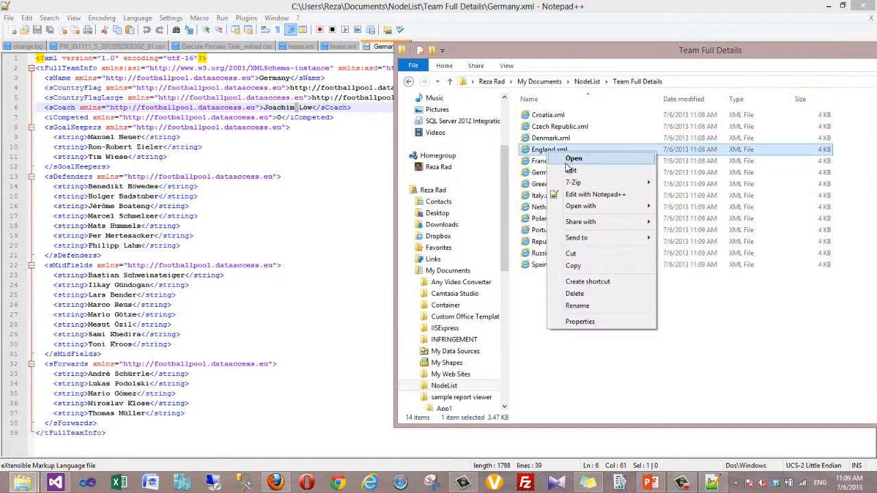
{"action": "left_click", "coordinate": [582, 195]}
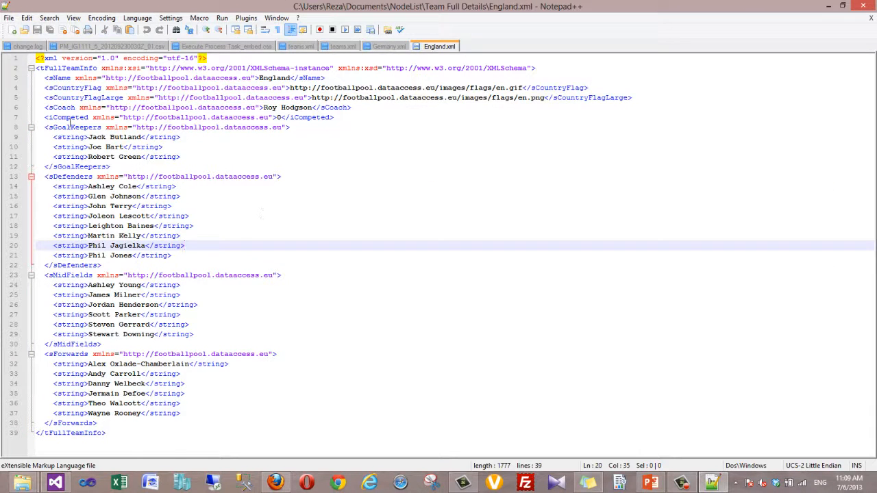
{"action": "left_click", "coordinate": [141, 148]}
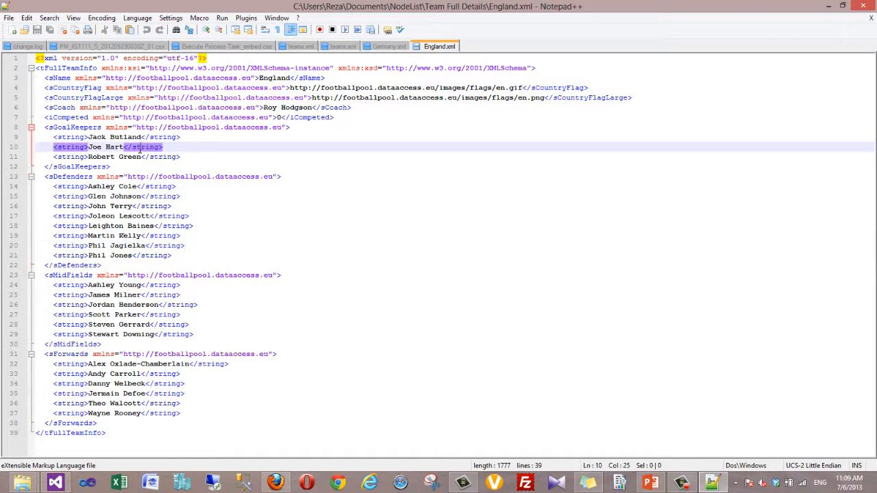
{"action": "left_click", "coordinate": [240, 154]}
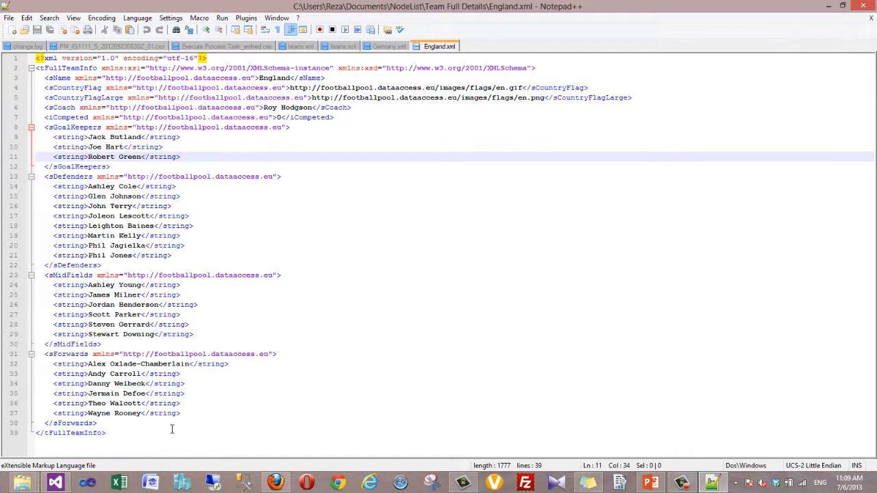
Stop debugging the package in Visual Studio and check the generated team XML files in the Team Full Details folder.
{"action": "mouse_move", "coordinate": [22, 482]}
{"action": "mouse_move", "coordinate": [82, 439]}
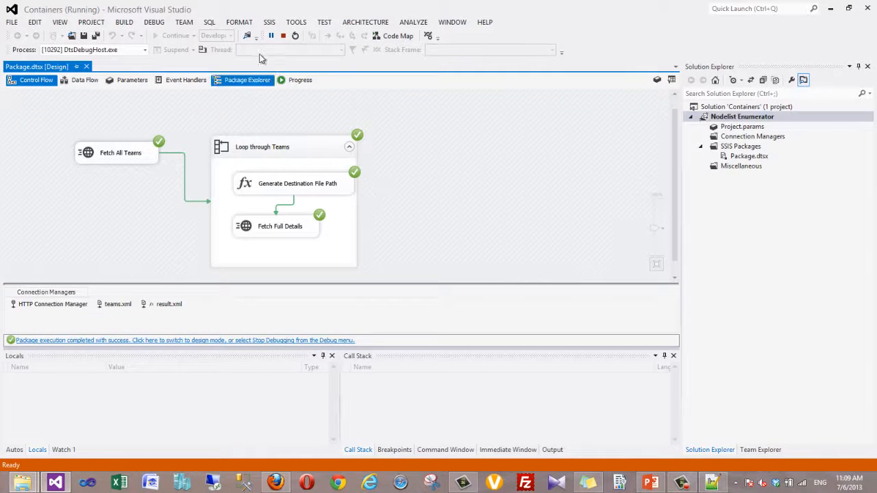
{"action": "left_click", "coordinate": [283, 35]}
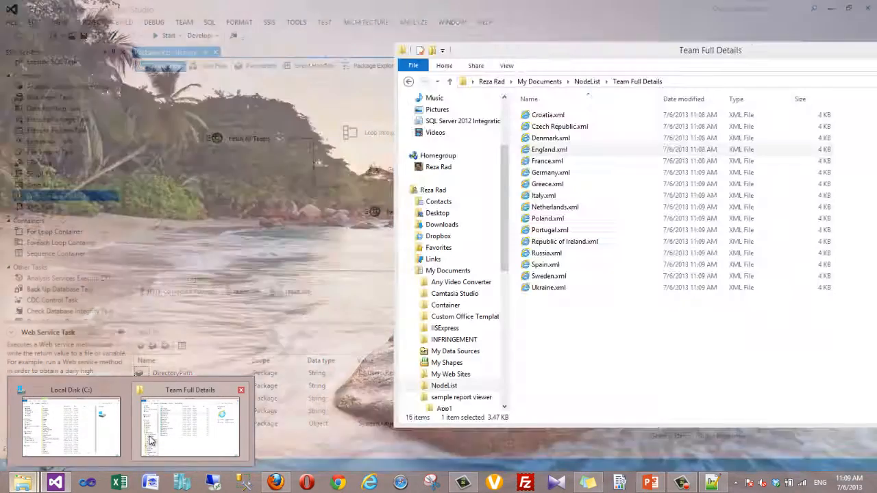
{"action": "left_click", "coordinate": [151, 440]}
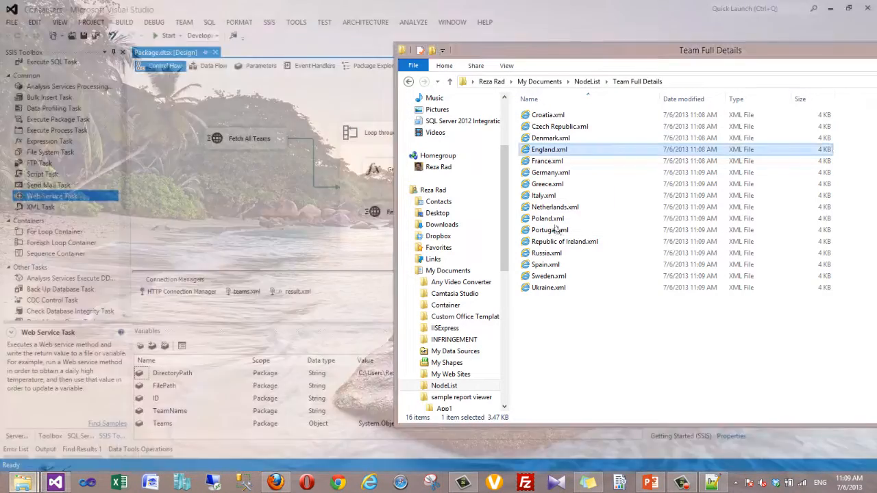
{"action": "left_click", "coordinate": [568, 344]}
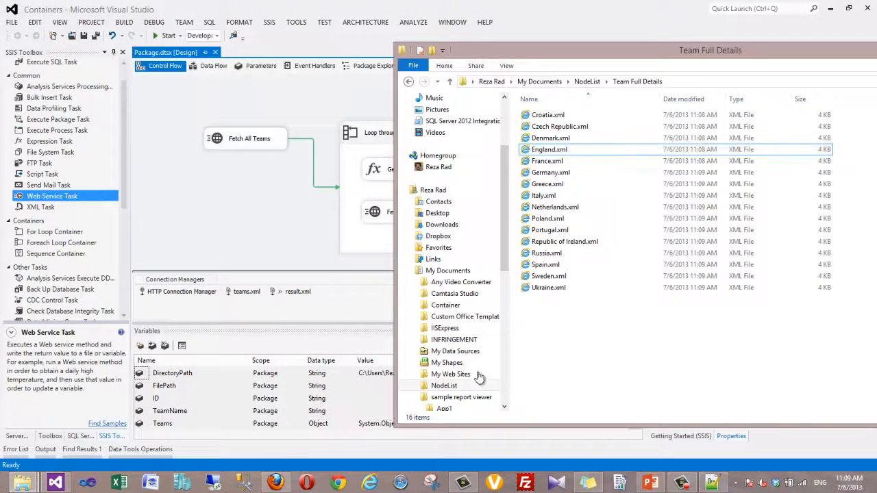
Review the Foreach NodeList Enumerator settings of the Loop through Teams container, including OuterXPathString, and close the editor without changes.
{"action": "left_click", "coordinate": [264, 215]}
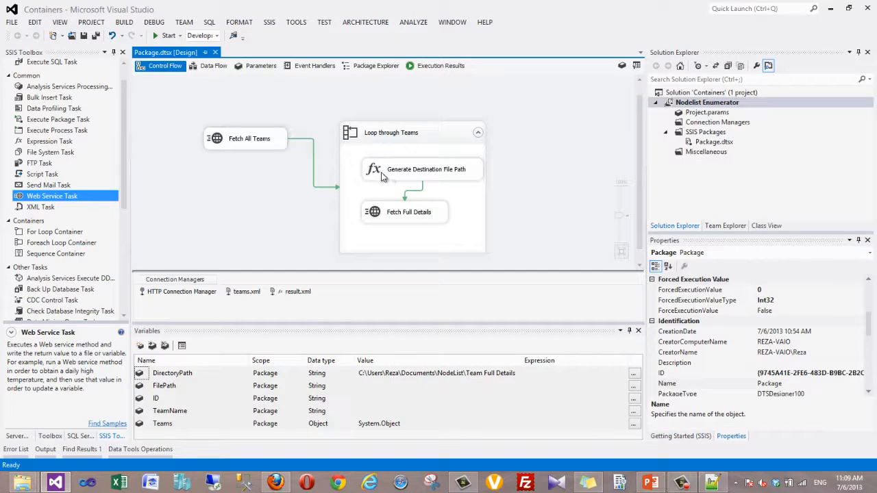
{"action": "left_click", "coordinate": [373, 153]}
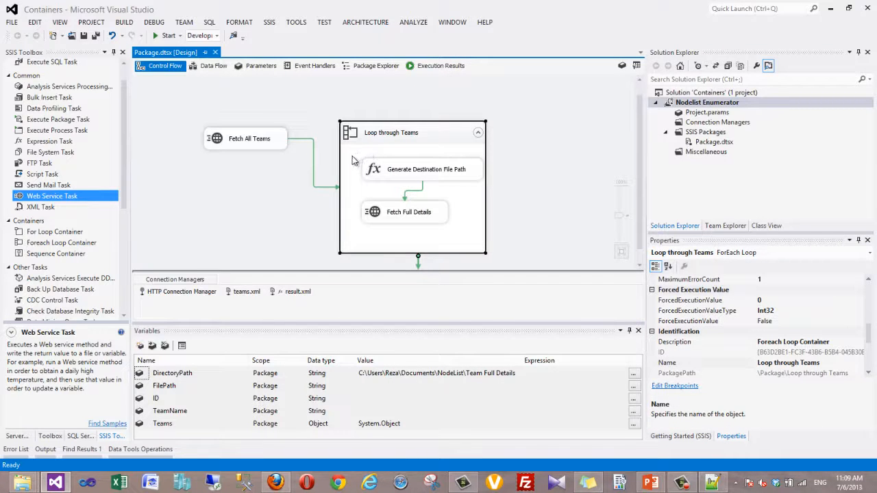
{"action": "double_click", "coordinate": [351, 160]}
{"action": "left_click", "coordinate": [275, 145]}
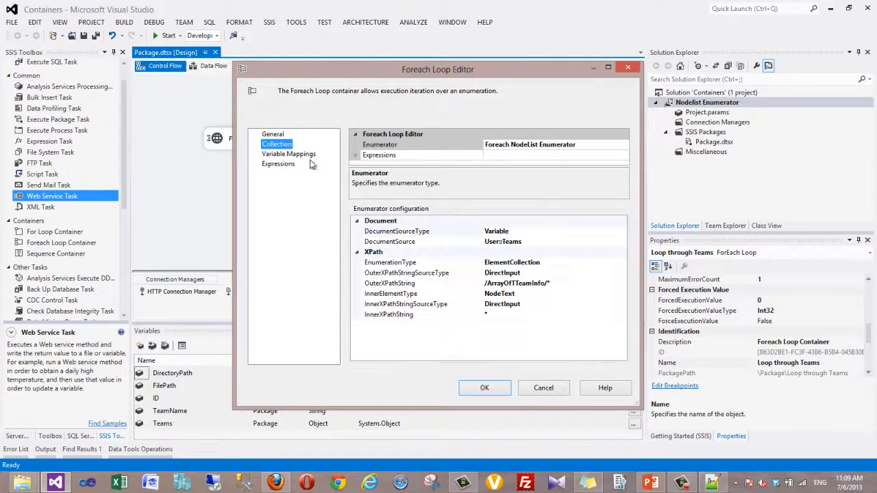
{"action": "left_click", "coordinate": [561, 283]}
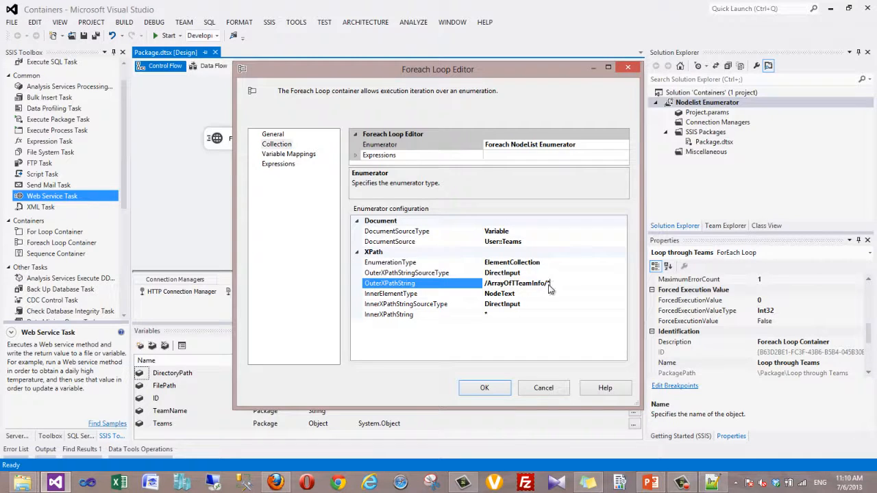
{"action": "left_click", "coordinate": [539, 389]}
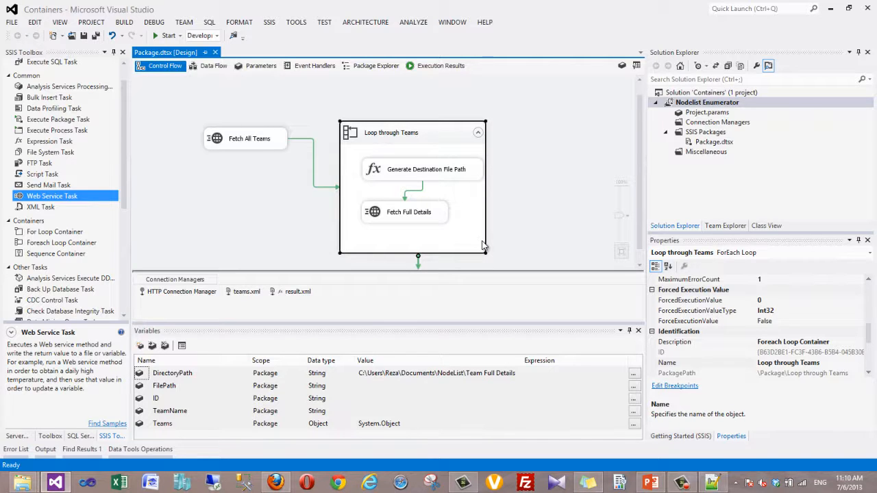
{"action": "left_click", "coordinate": [255, 218]}
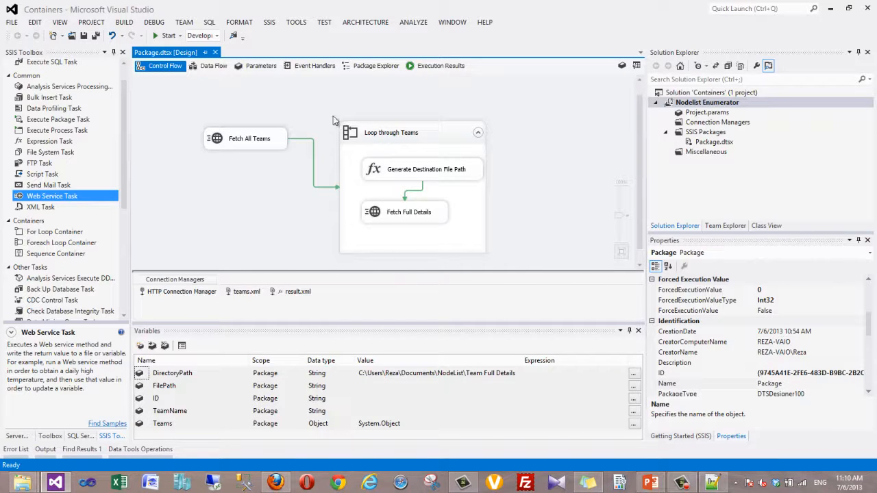
Switch to PowerPoint, start the slide show from the Considerations slide, and reveal its first bullet.
{"action": "left_click", "coordinate": [652, 484]}
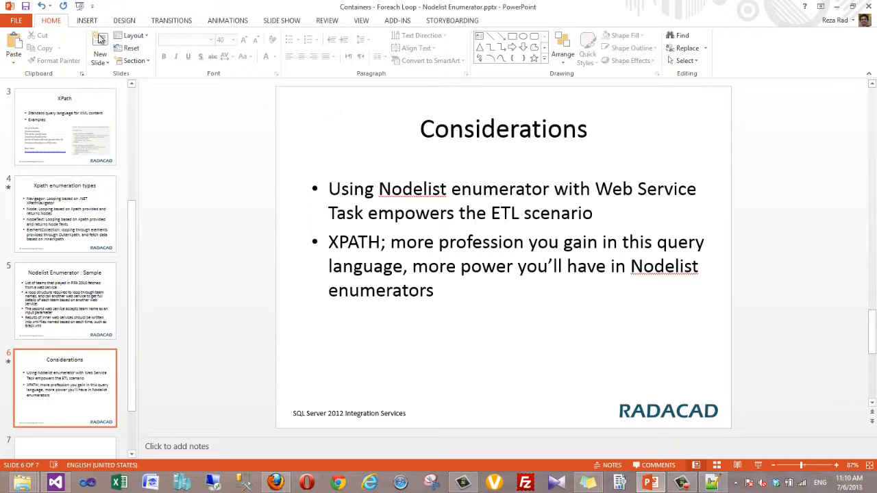
{"action": "left_click", "coordinate": [282, 21]}
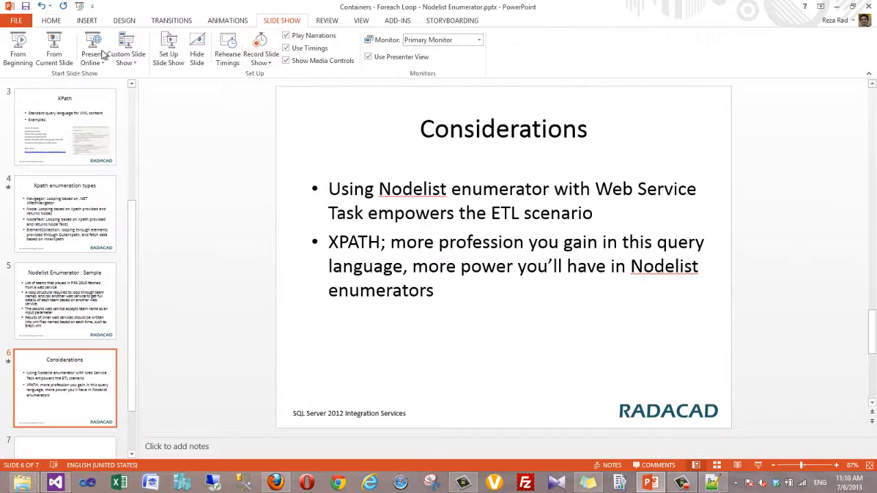
{"action": "left_click", "coordinate": [55, 55]}
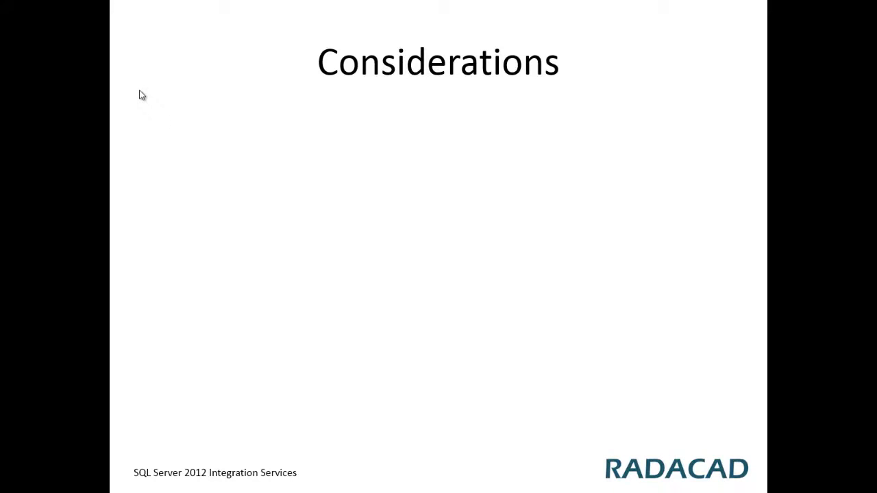
{"action": "left_click", "coordinate": [139, 91]}
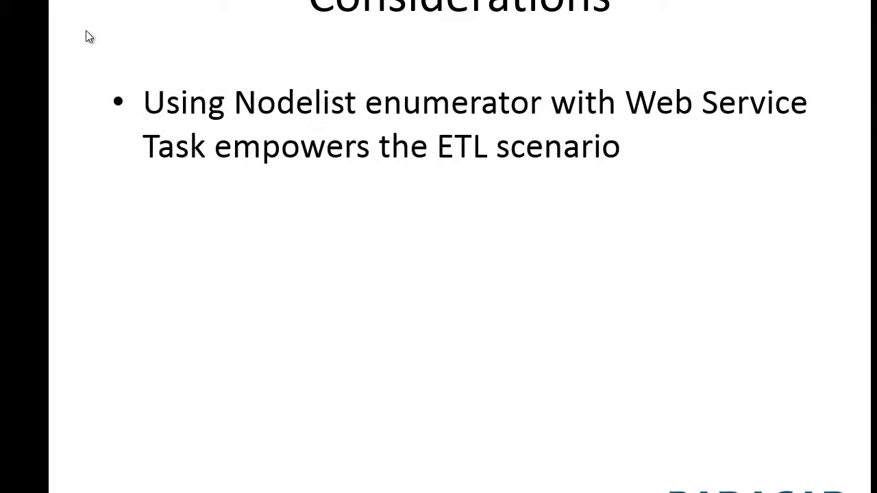